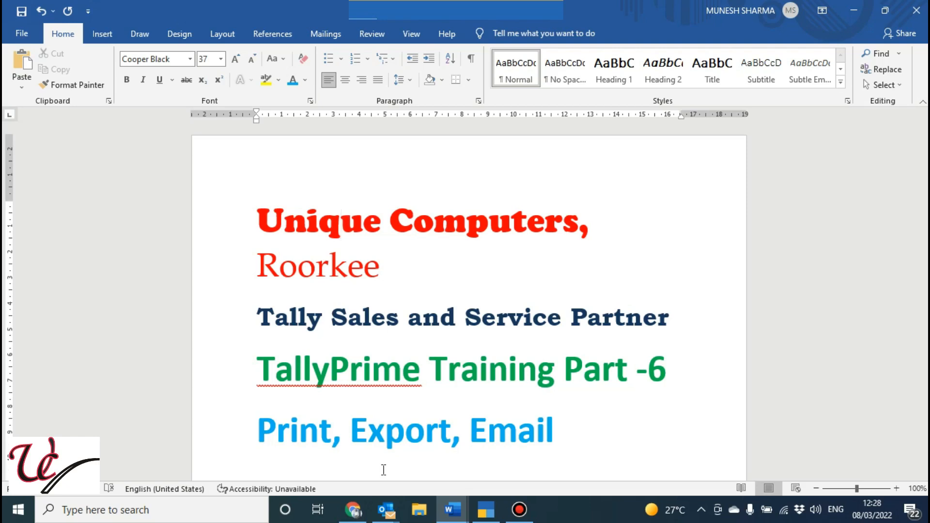
Switch to TallyPrime and open the first sales voucher in the register, selecting its first item line
{"action": "left_click", "coordinate": [485, 513]}
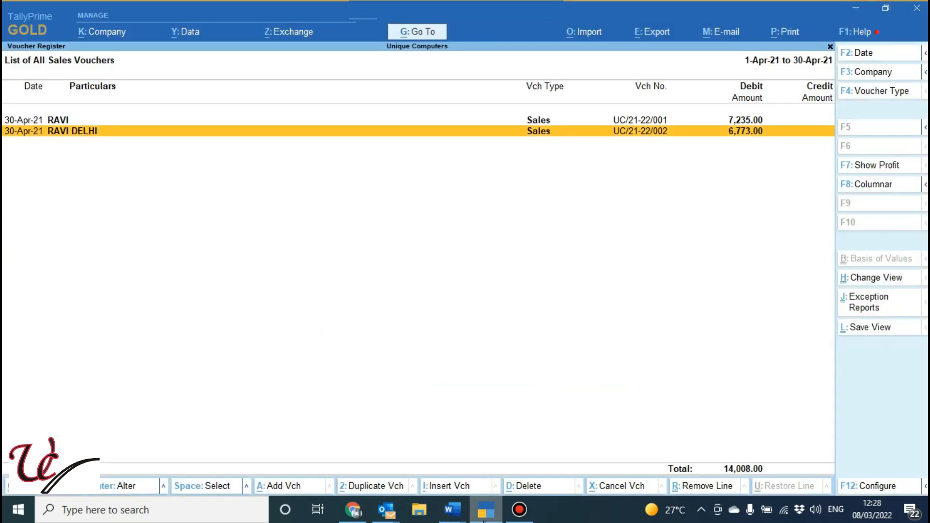
{"action": "key", "text": "Up"}
{"action": "key", "text": "Return"}
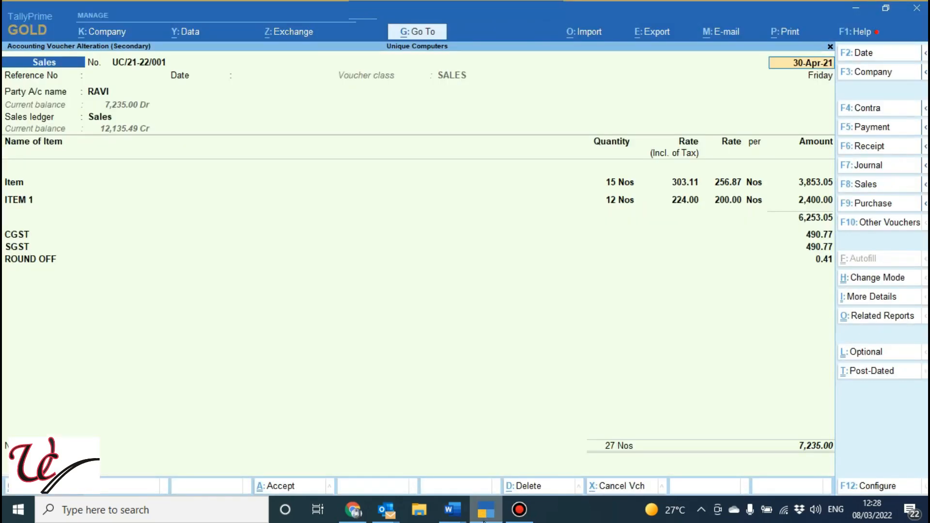
{"action": "left_click", "coordinate": [25, 185]}
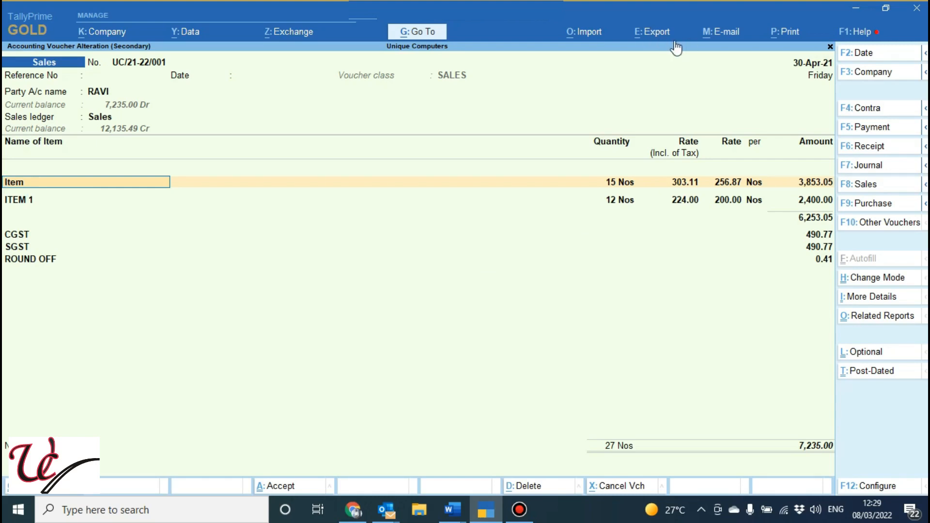
Preview the current voucher's tax invoice before printing, examine it enlarged down to the signature area, and return to the print settings
{"action": "left_click", "coordinate": [781, 39]}
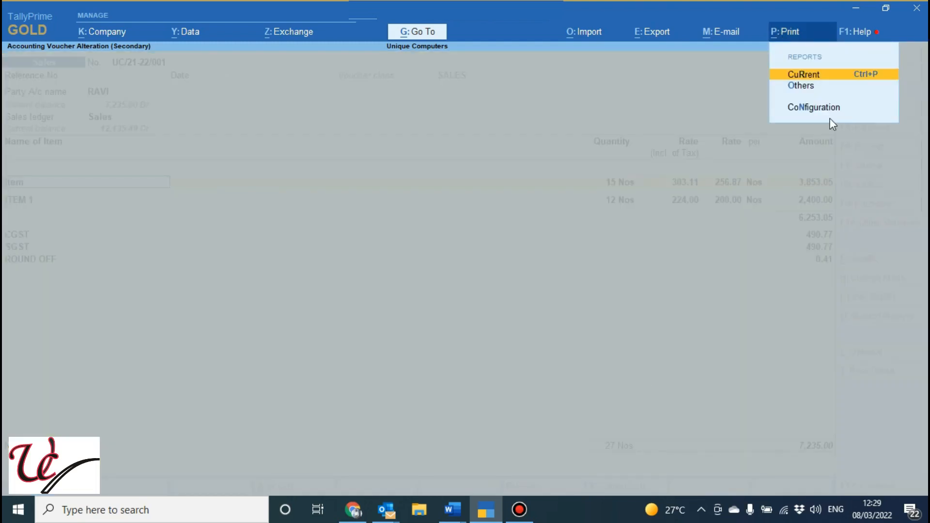
{"action": "left_click", "coordinate": [800, 76]}
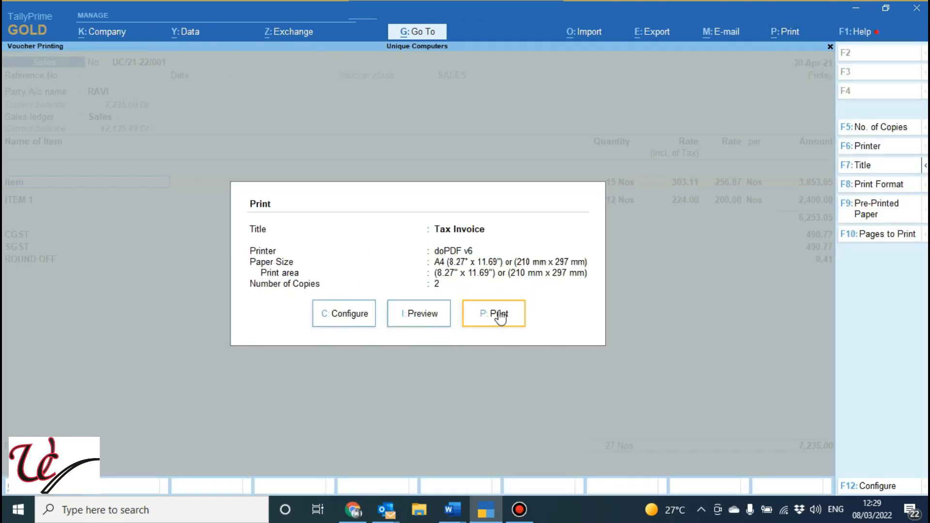
{"action": "left_click", "coordinate": [419, 315]}
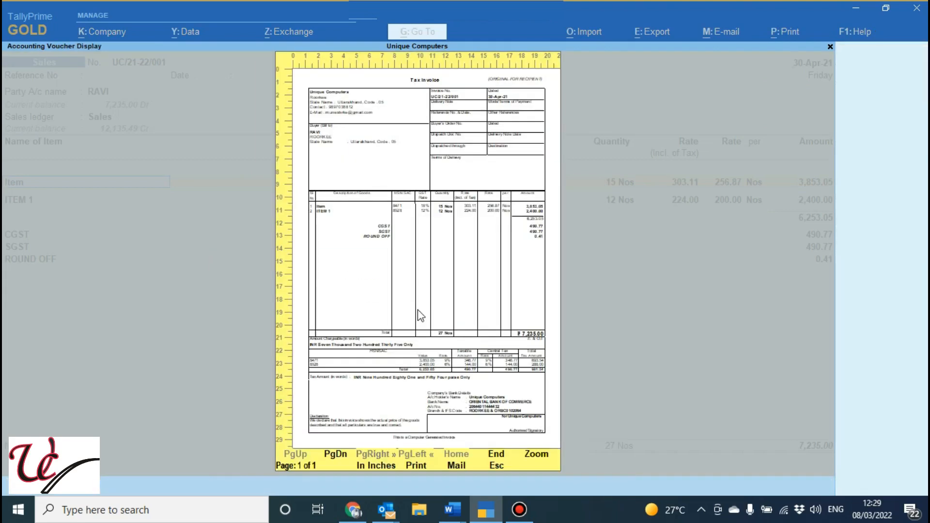
{"action": "left_click", "coordinate": [542, 459]}
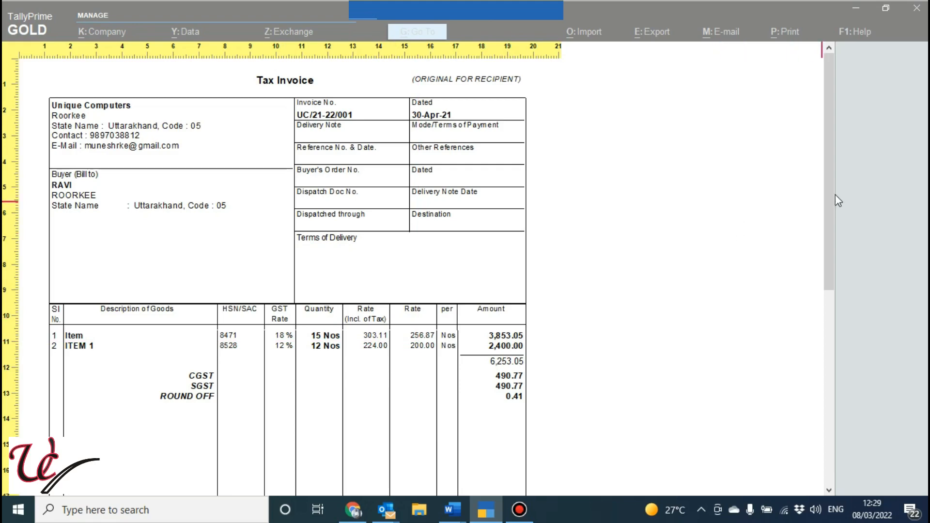
{"action": "left_click_drag", "start_coordinate": [832, 196], "coordinate": [828, 371]}
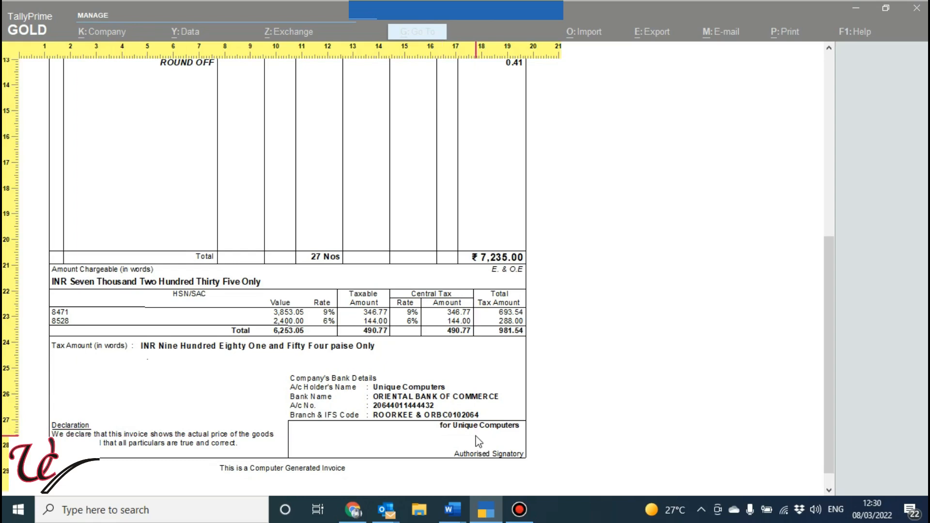
{"action": "key", "text": "Escape"}
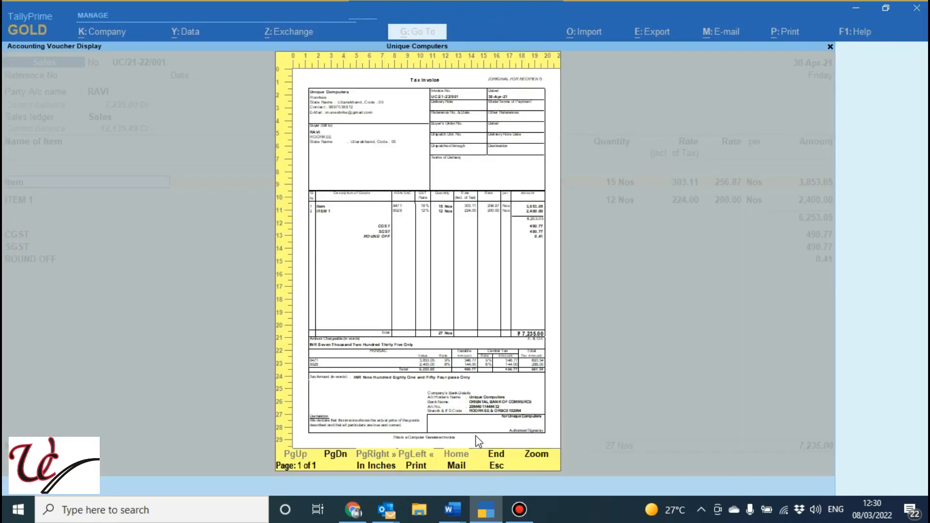
{"action": "key", "text": "Escape"}
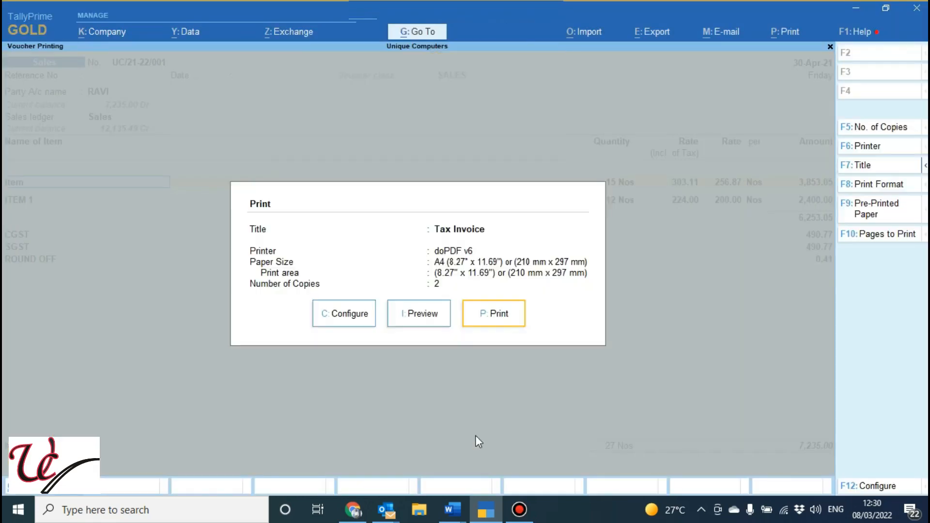
Set Use Simple Invoice format to Yes in the invoice's print configuration and accept it
{"action": "left_click", "coordinate": [346, 315]}
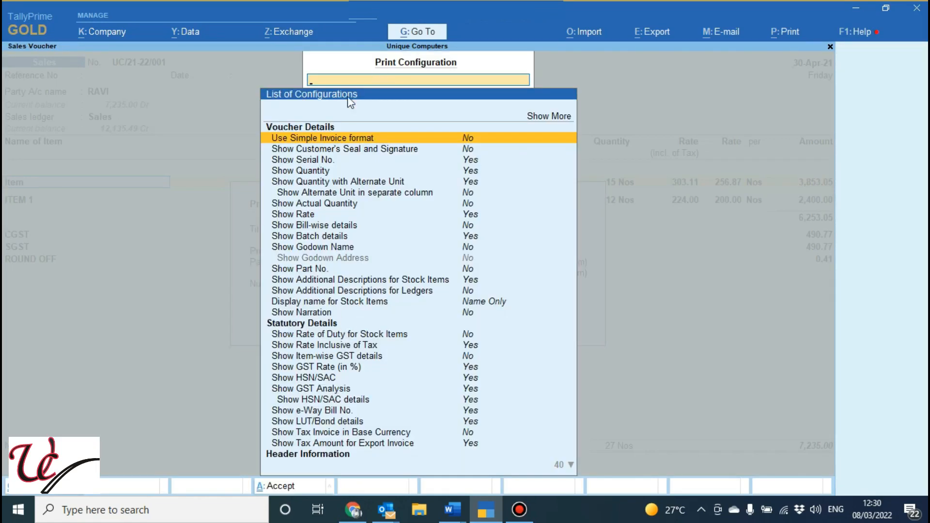
{"action": "left_click", "coordinate": [466, 138]}
{"action": "key", "text": "ctrl+a"}
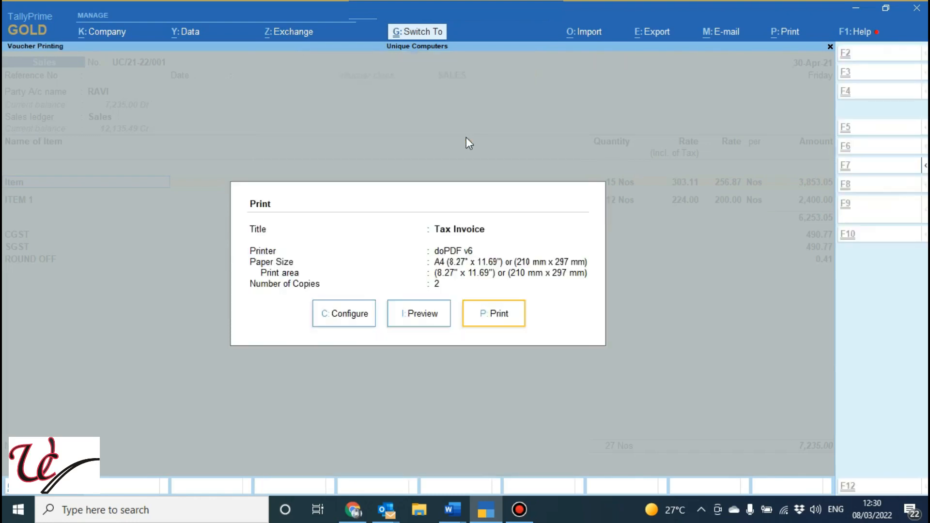
Preview the invoice in the simple format, examine its enlarged header and item table, and return to the print settings
{"action": "left_click", "coordinate": [420, 314]}
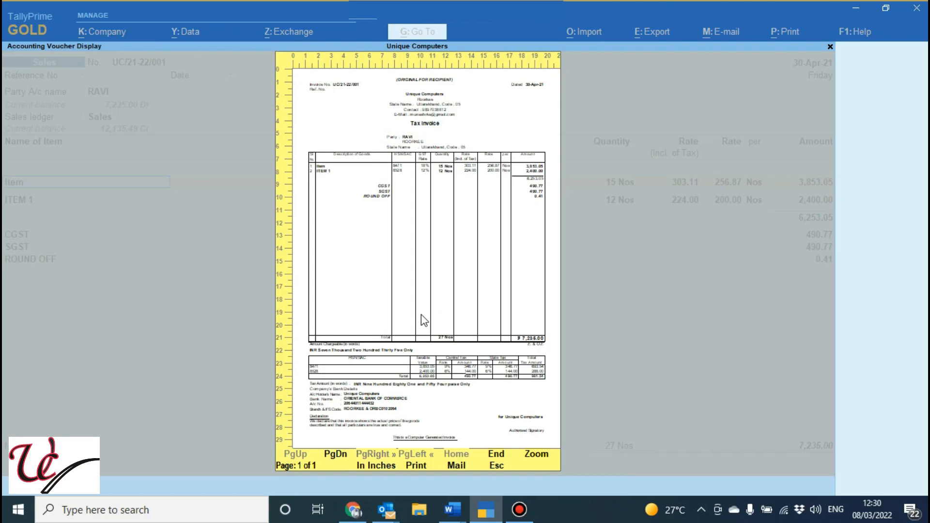
{"action": "left_click", "coordinate": [542, 457]}
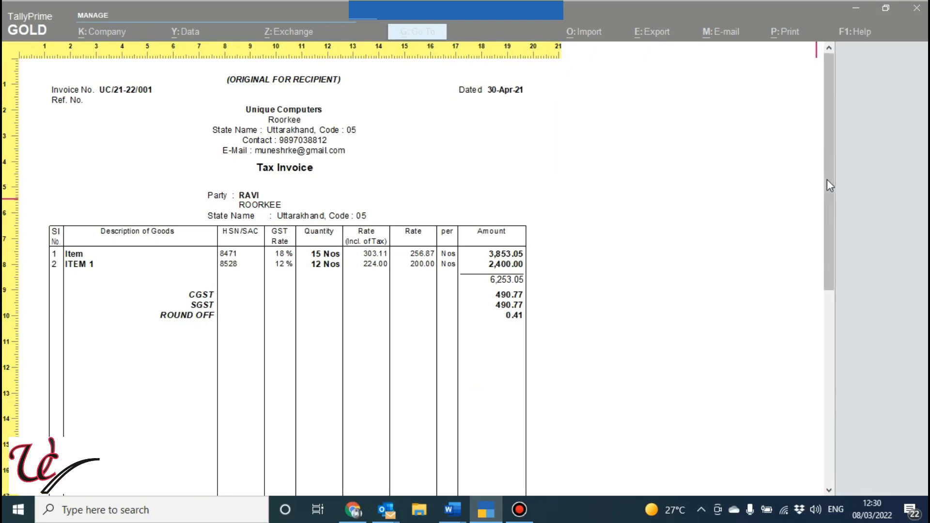
{"action": "left_click_drag", "start_coordinate": [827, 180], "coordinate": [841, 156]}
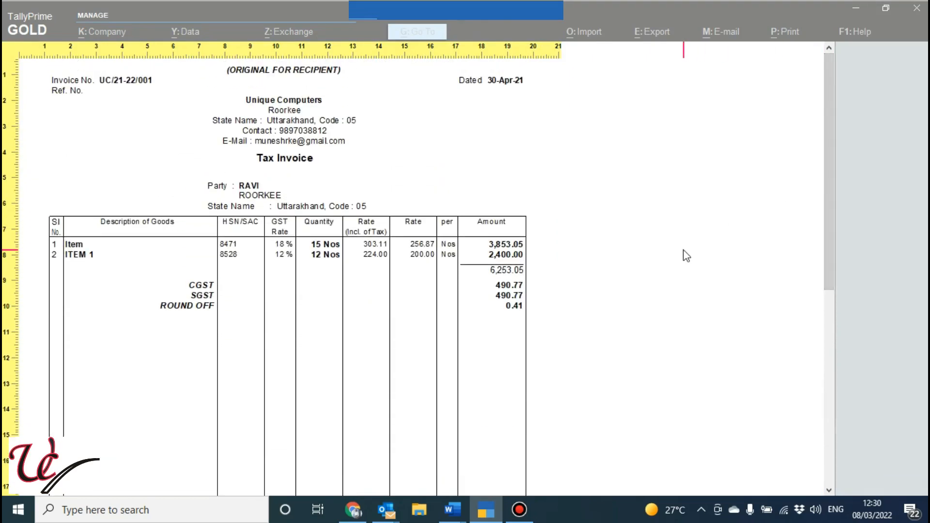
{"action": "key", "text": "Escape"}
{"action": "key", "text": "Escape"}
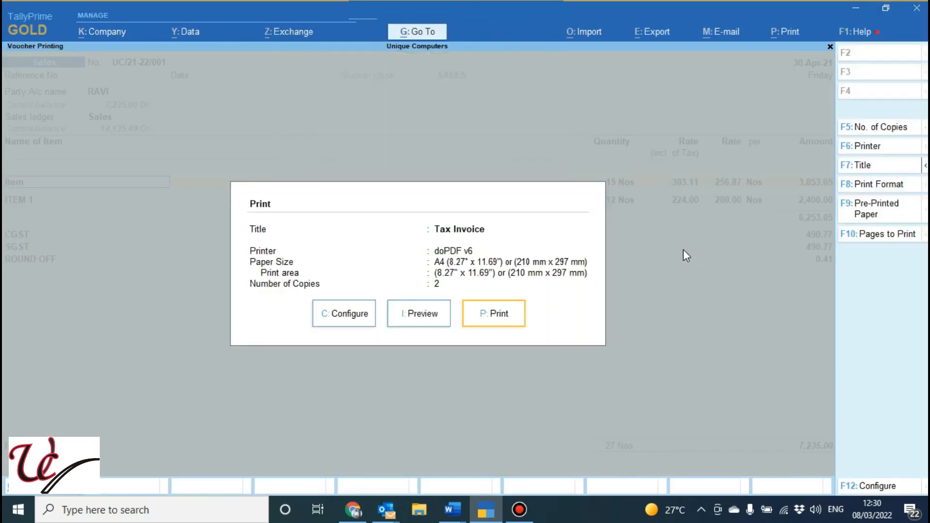
Expand the print configuration to all options, set Show Item-wise GST details to Yes, and preview the invoice with the tax columns
{"action": "left_click", "coordinate": [342, 314]}
{"action": "key", "text": "Up"}
{"action": "key", "text": "Up"}
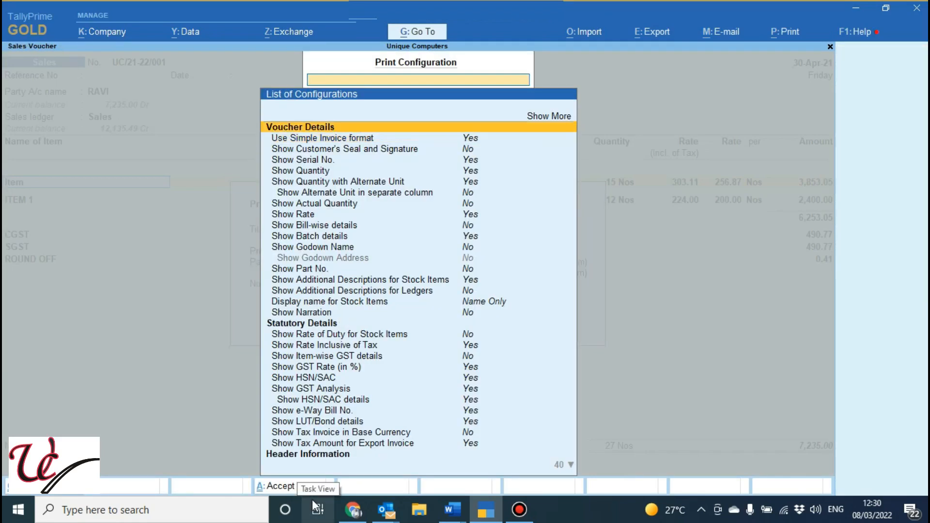
{"action": "key", "text": "Return"}
{"action": "key", "text": "Down"}
{"action": "key", "text": "Down"}
{"action": "key", "text": "Down"}
{"action": "key", "text": "Down"}
{"action": "key", "text": "Down"}
{"action": "key", "text": "Down"}
{"action": "key", "text": "Down"}
{"action": "key", "text": "Down"}
{"action": "key", "text": "Down"}
{"action": "key", "text": "Down"}
{"action": "key", "text": "Down"}
{"action": "key", "text": "Down"}
{"action": "key", "text": "Down"}
{"action": "key", "text": "Down"}
{"action": "key", "text": "Down"}
{"action": "key", "text": "Down"}
{"action": "key", "text": "Down"}
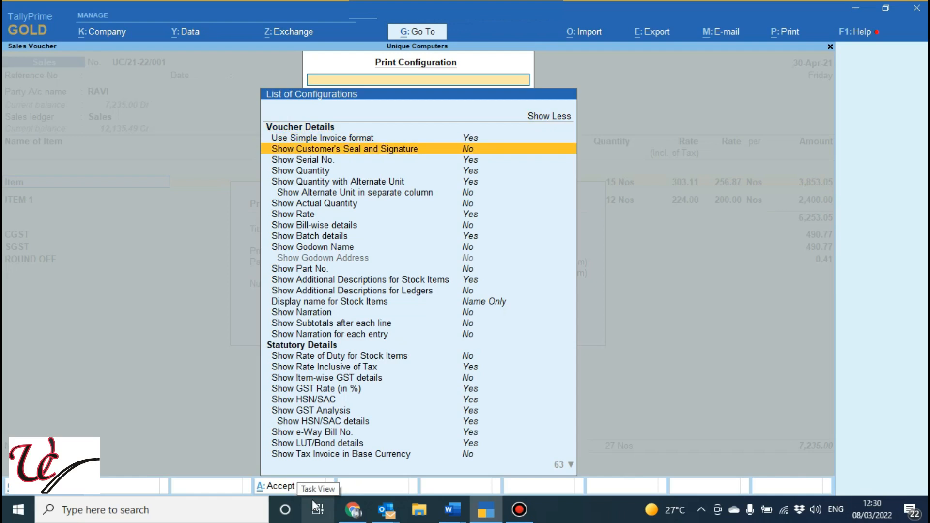
{"action": "key", "text": "Down"}
{"action": "key", "text": "Down"}
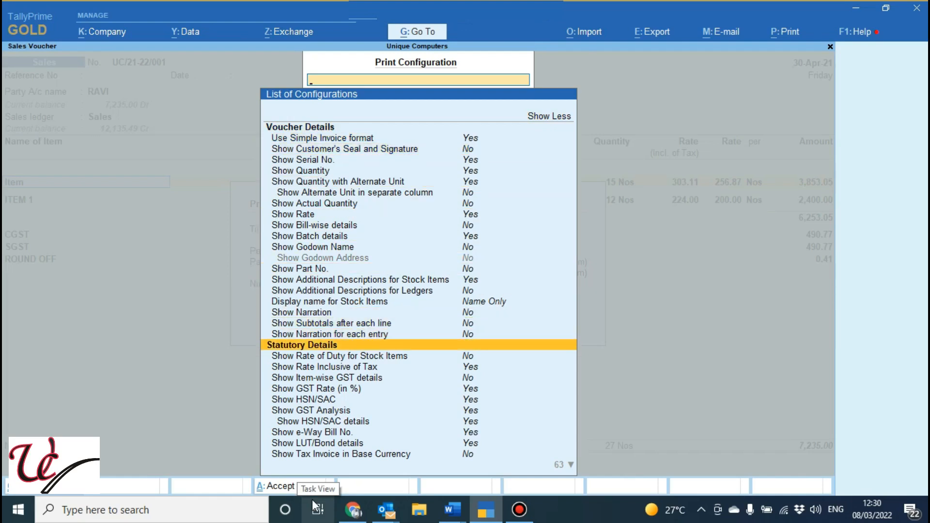
{"action": "key", "text": "Down"}
{"action": "key", "text": "Down"}
{"action": "key", "text": "Down"}
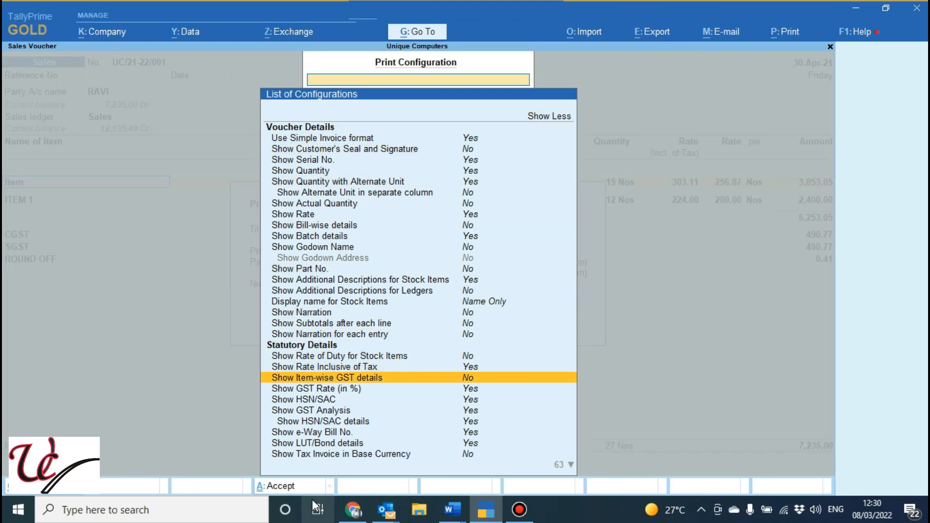
{"action": "key", "text": "Return"}
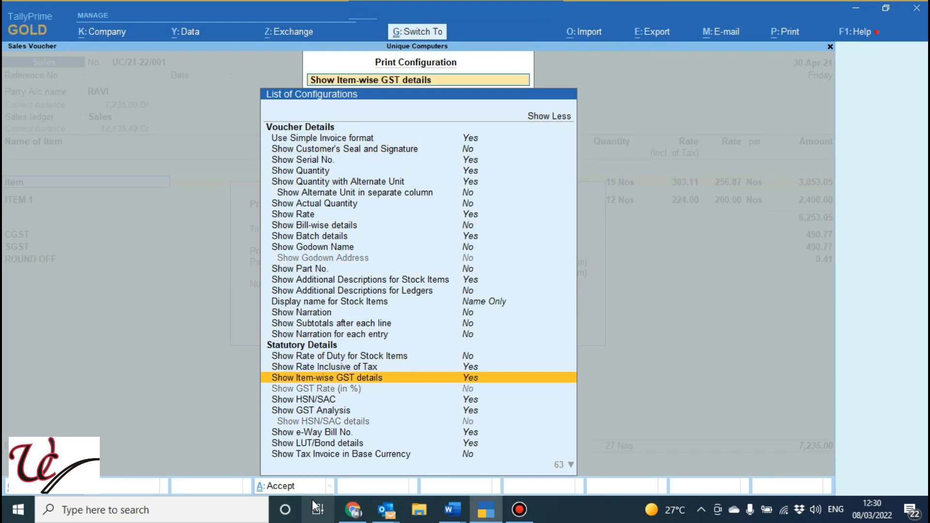
{"action": "key", "text": "ctrl+a"}
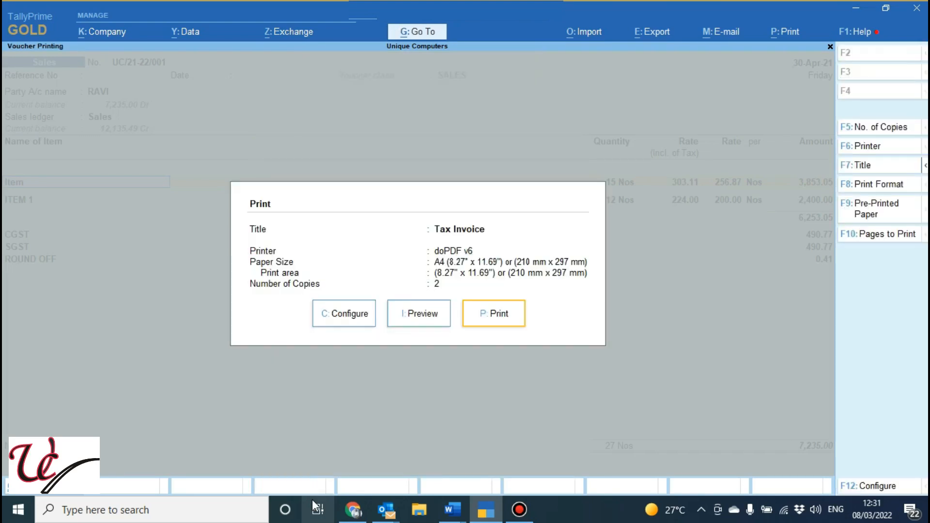
{"action": "left_click", "coordinate": [422, 314]}
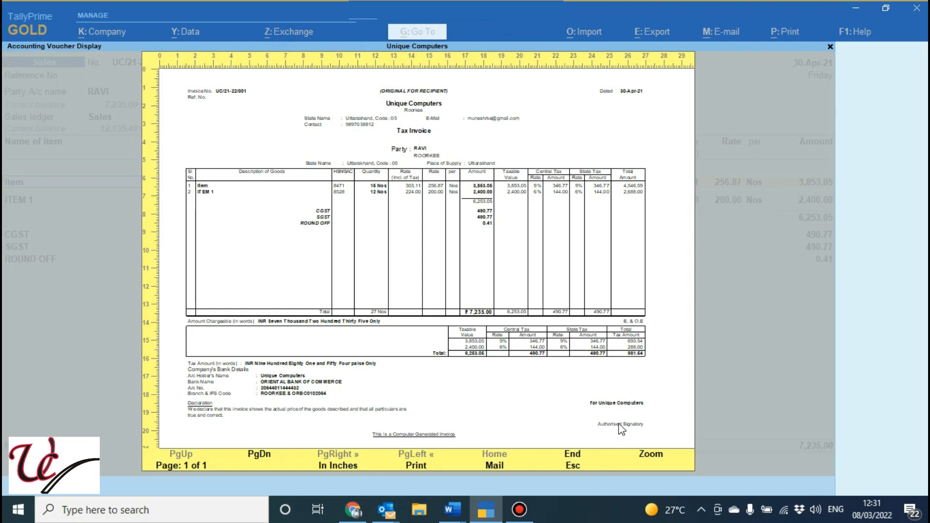
{"action": "key", "text": "Escape"}
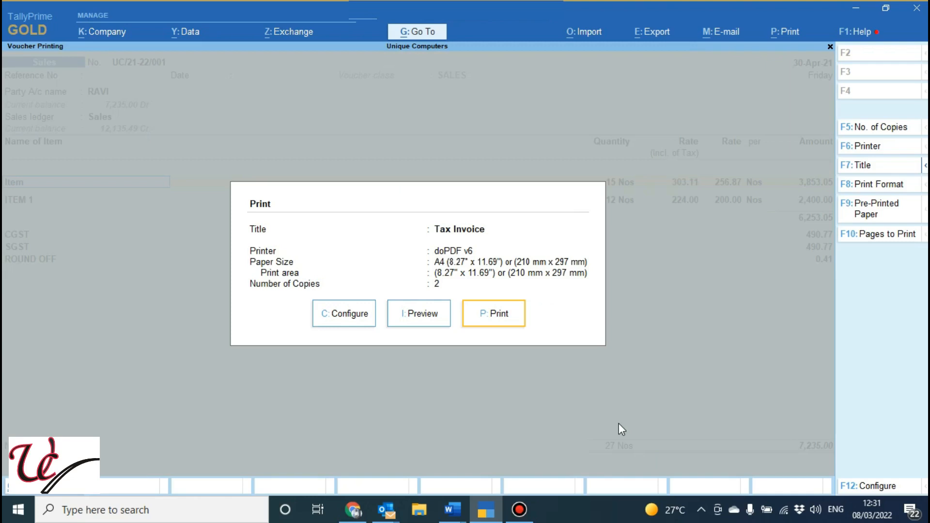
Reopen the print configuration with all options listed and set Use Simple Invoice format to No
{"action": "left_click", "coordinate": [357, 316]}
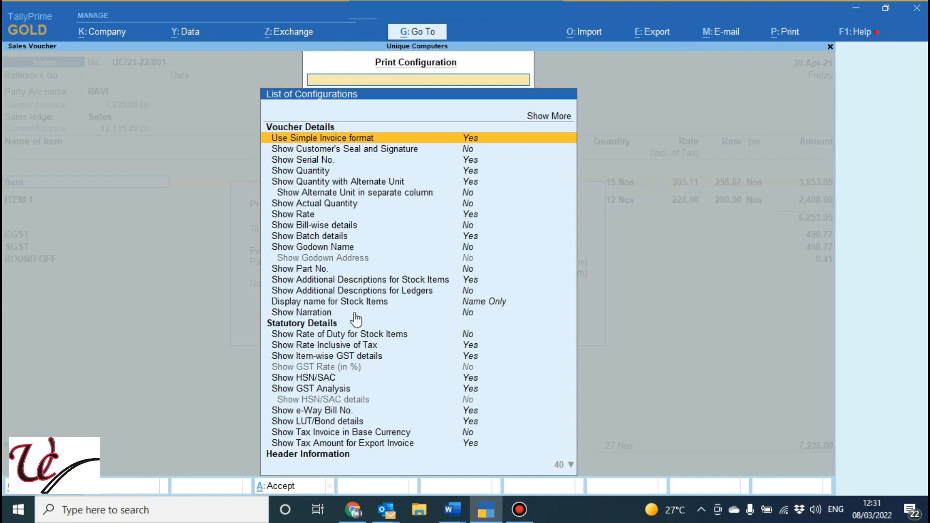
{"action": "key", "text": "Up"}
{"action": "key", "text": "Return"}
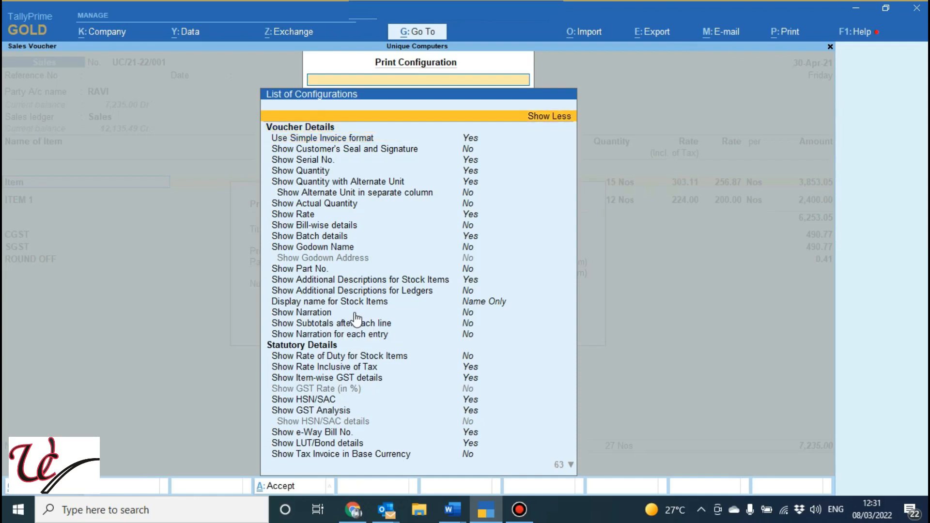
{"action": "key", "text": "Down"}
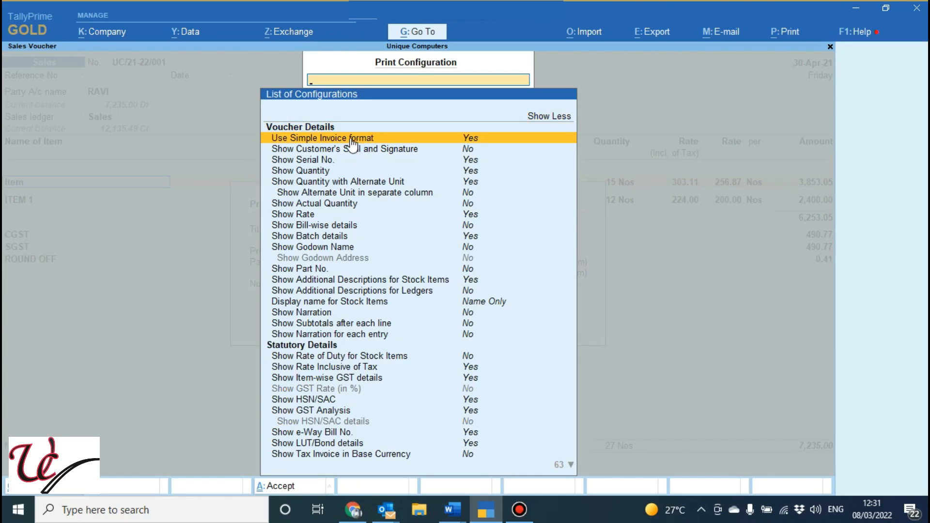
{"action": "left_click", "coordinate": [391, 139]}
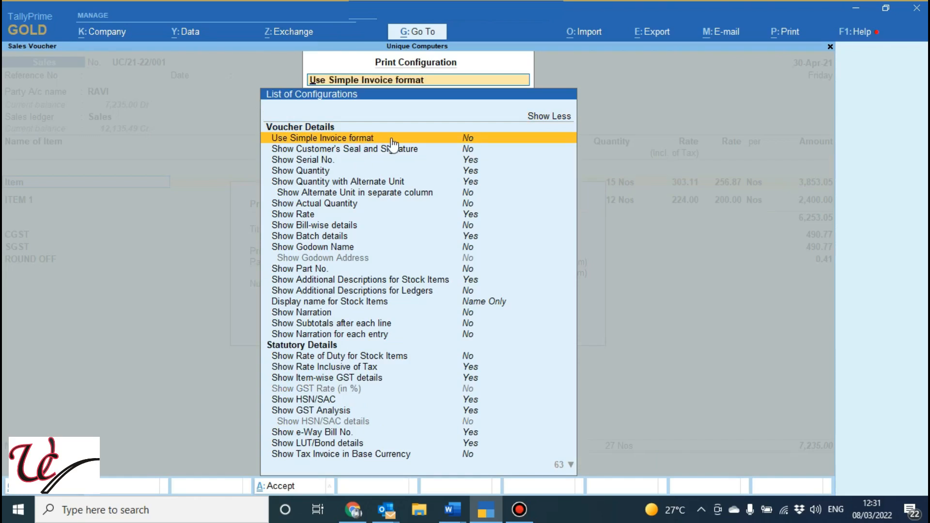
Set Show Item-wise GST details to No, accept the configuration, and preview the resulting invoice
{"action": "key", "text": "Down"}
{"action": "key", "text": "Down"}
{"action": "key", "text": "Down"}
{"action": "key", "text": "Down"}
{"action": "key", "text": "Down"}
{"action": "key", "text": "Down"}
{"action": "key", "text": "Down"}
{"action": "key", "text": "Down"}
{"action": "key", "text": "Down"}
{"action": "key", "text": "Down"}
{"action": "key", "text": "Down"}
{"action": "key", "text": "Down"}
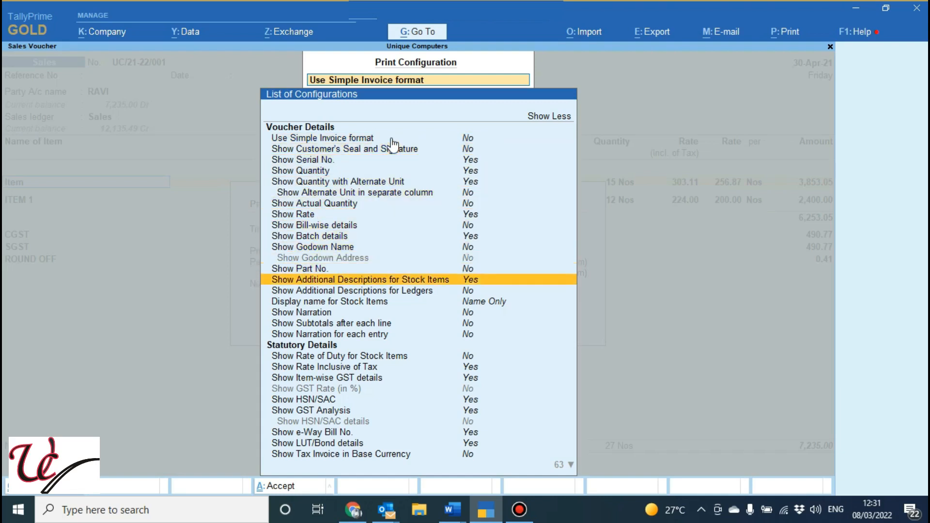
{"action": "key", "text": "Down"}
{"action": "key", "text": "Down"}
{"action": "key", "text": "Down"}
{"action": "key", "text": "Down"}
{"action": "key", "text": "Down"}
{"action": "key", "text": "Down"}
{"action": "key", "text": "Down"}
{"action": "key", "text": "Up"}
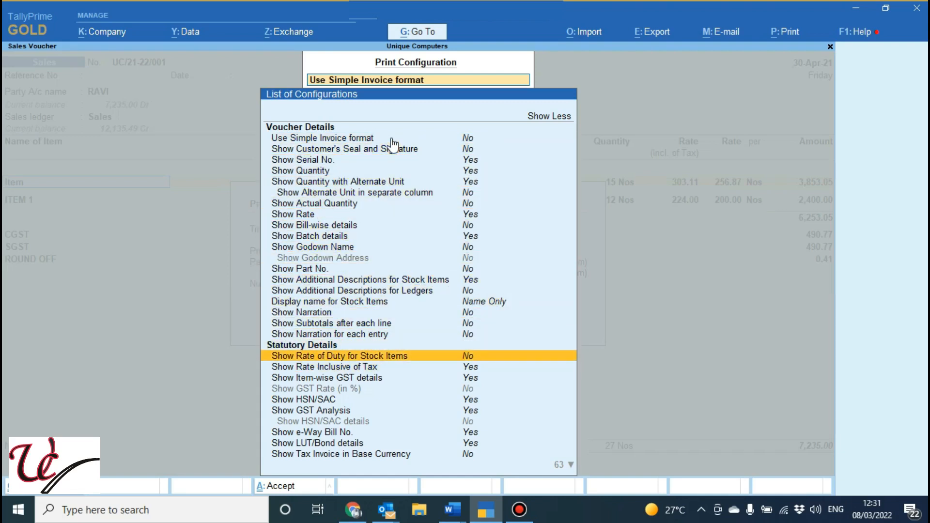
{"action": "key", "text": "Down"}
{"action": "key", "text": "Down"}
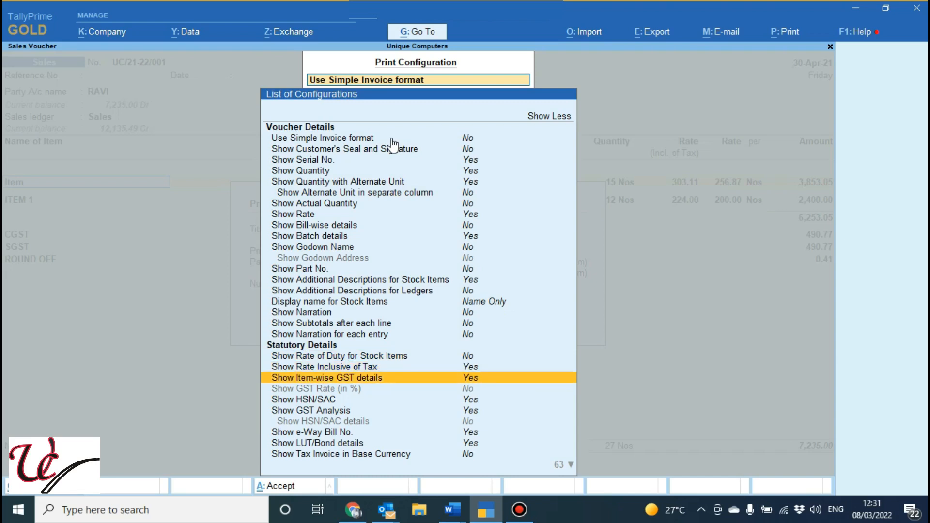
{"action": "key", "text": "Return"}
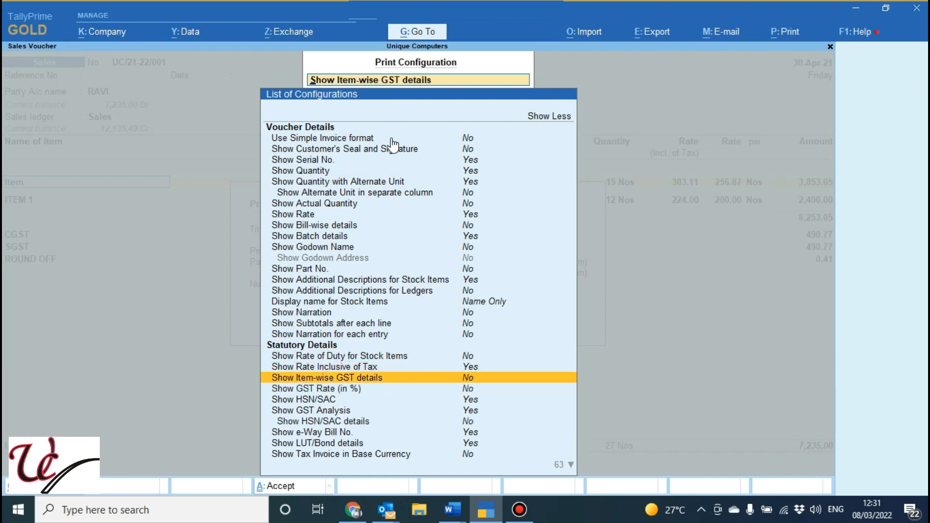
{"action": "key", "text": "ctrl+a"}
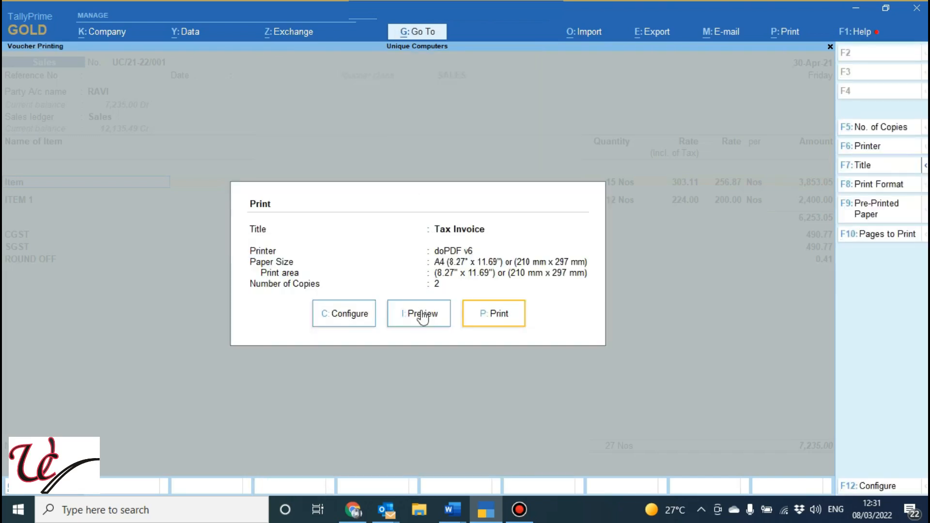
{"action": "left_click", "coordinate": [421, 313]}
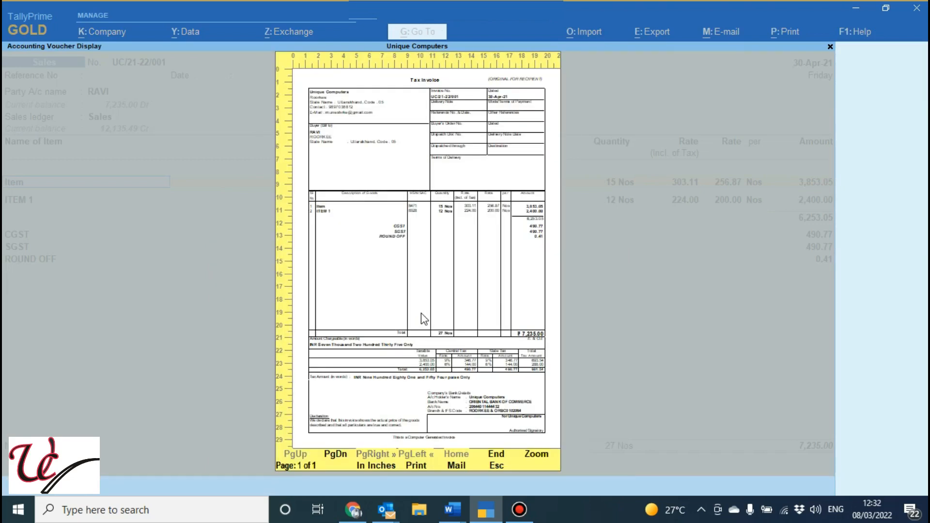
{"action": "key", "text": "Escape"}
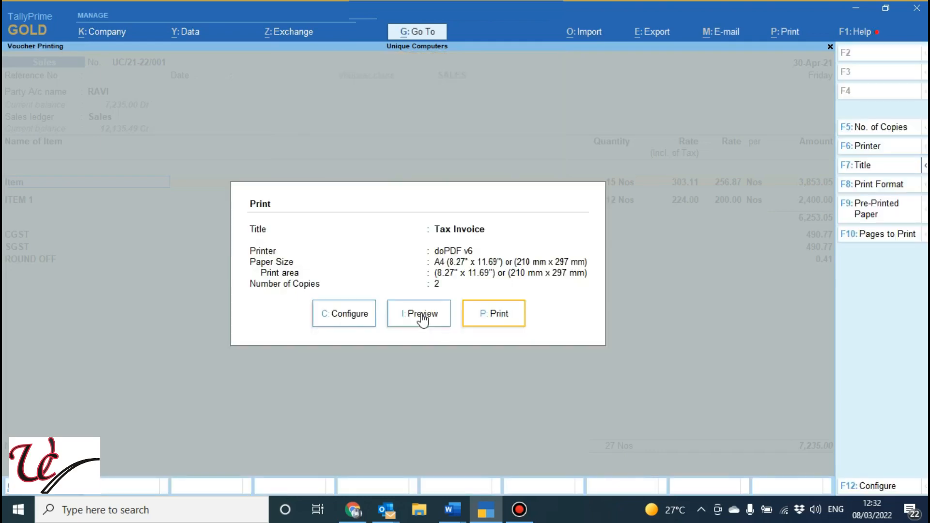
Reopen the print configuration with all options listed, set Show Customer's Seal and Signature to Yes, and accept the configuration
{"action": "left_click", "coordinate": [345, 320]}
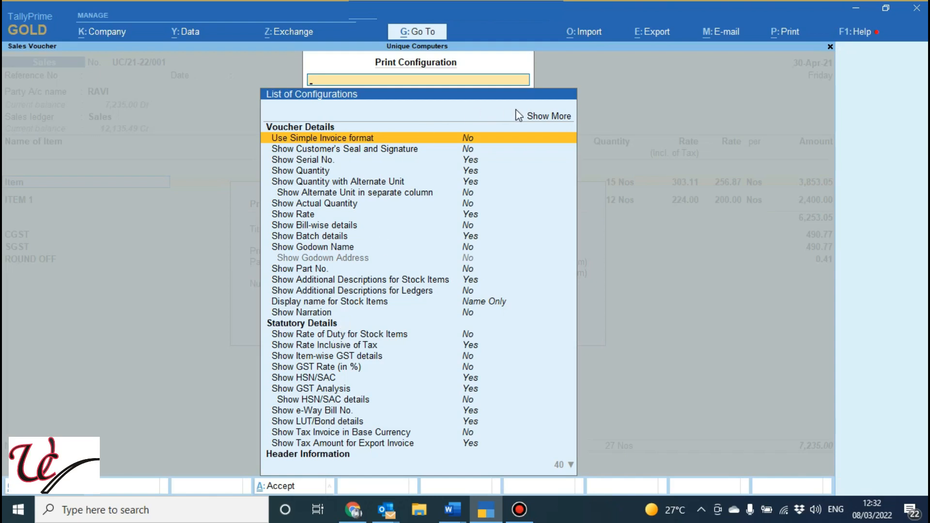
{"action": "left_click", "coordinate": [548, 119]}
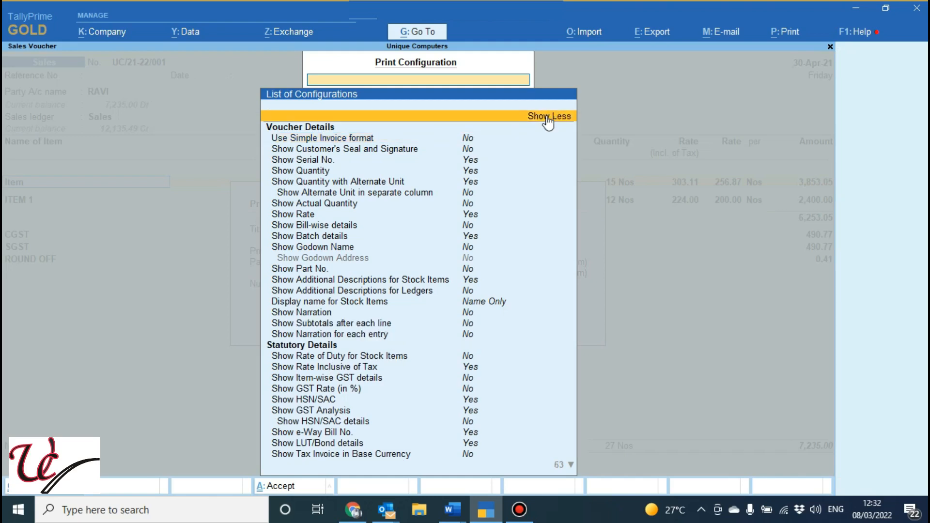
{"action": "key", "text": "Down"}
{"action": "key", "text": "Down"}
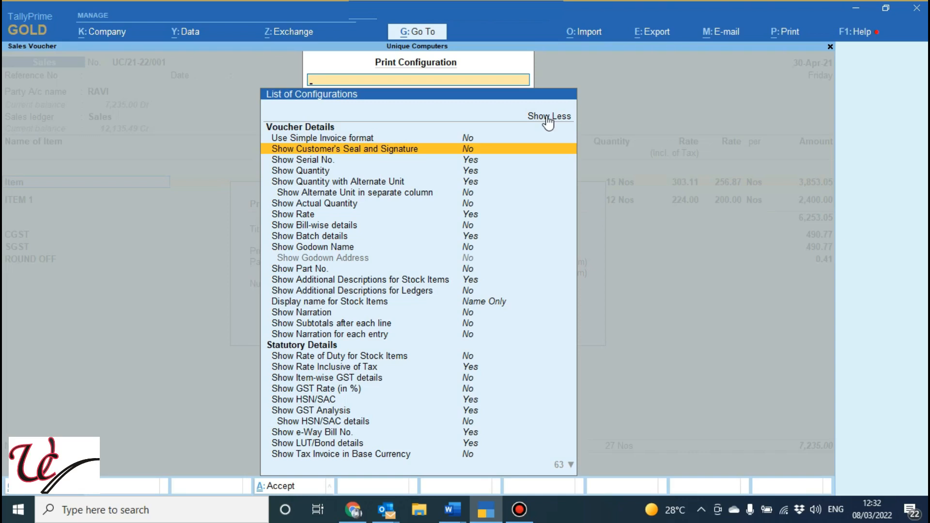
{"action": "key", "text": "Return"}
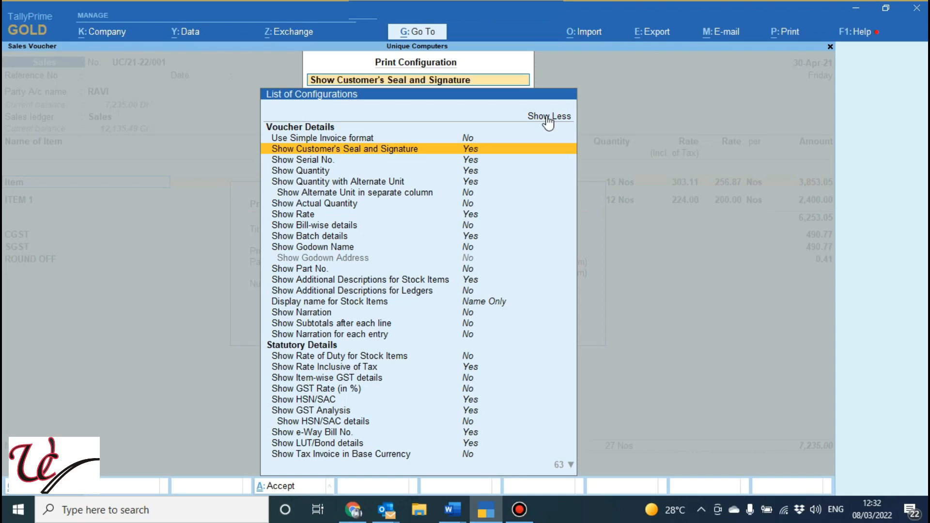
{"action": "key", "text": "ctrl+a"}
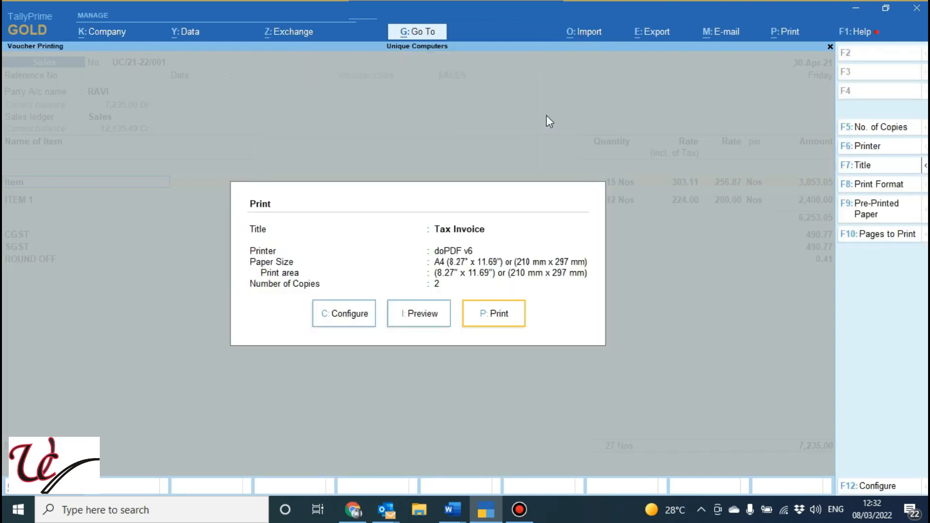
Preview the invoice, examine the enlarged footer with the customer's seal and signature box, and return to the print settings
{"action": "left_click", "coordinate": [424, 317]}
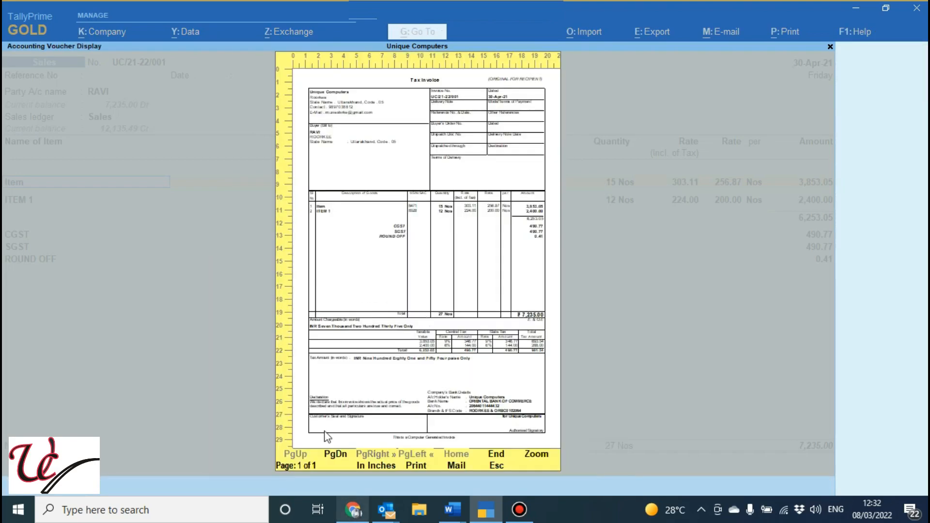
{"action": "left_click", "coordinate": [538, 454]}
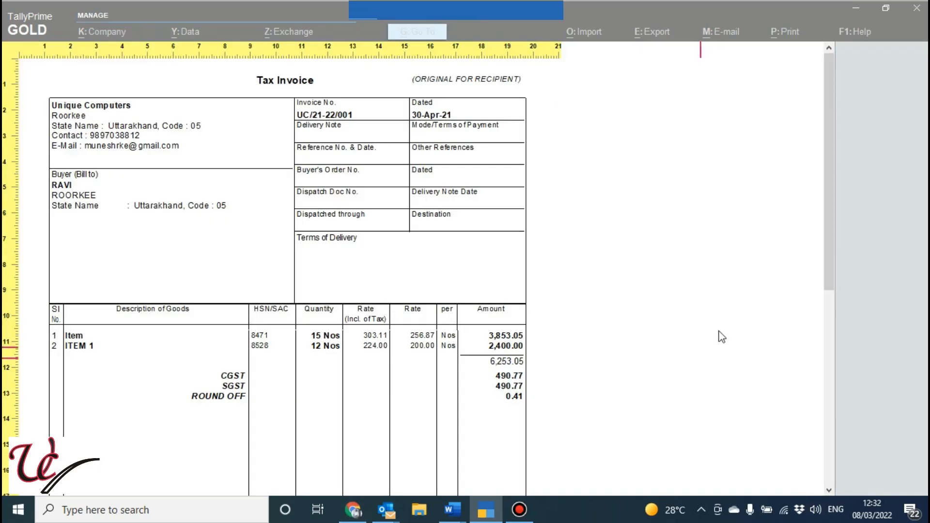
{"action": "left_click_drag", "start_coordinate": [834, 217], "coordinate": [824, 422]}
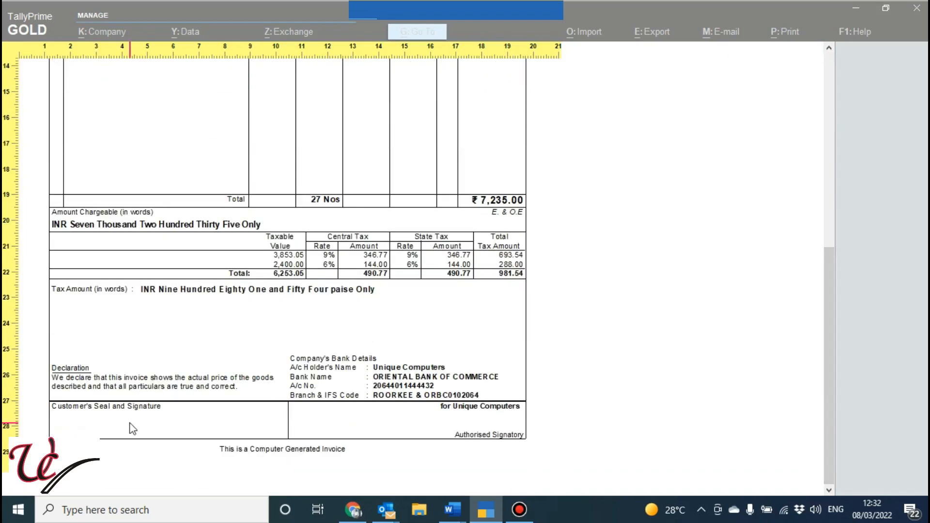
{"action": "key", "text": "Escape"}
{"action": "key", "text": "Escape"}
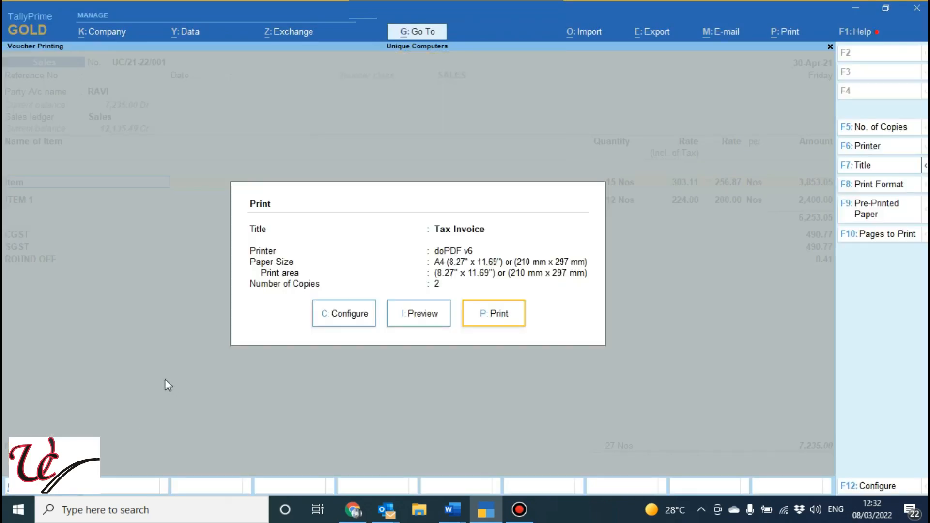
Reopen the print configuration and set Show Customer's Seal and Signature back to No
{"action": "left_click", "coordinate": [334, 314]}
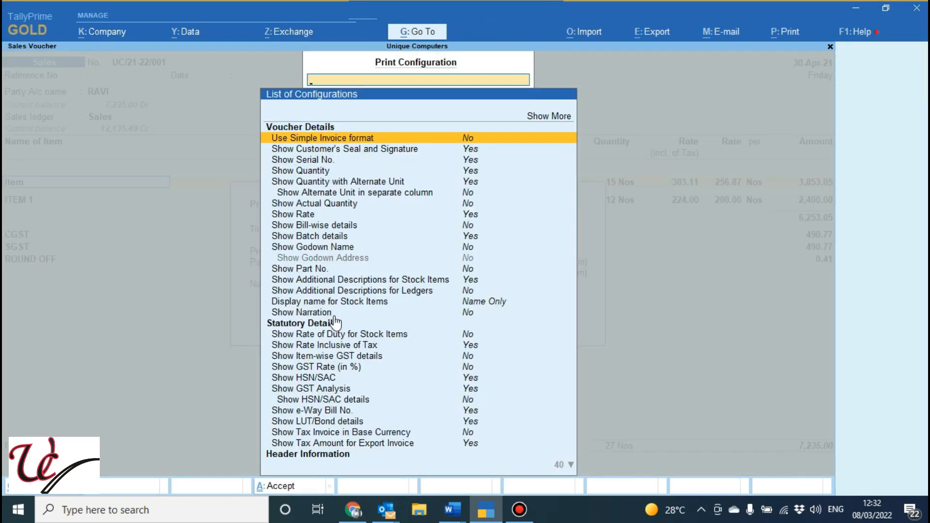
{"action": "key", "text": "Down"}
{"action": "key", "text": "Return"}
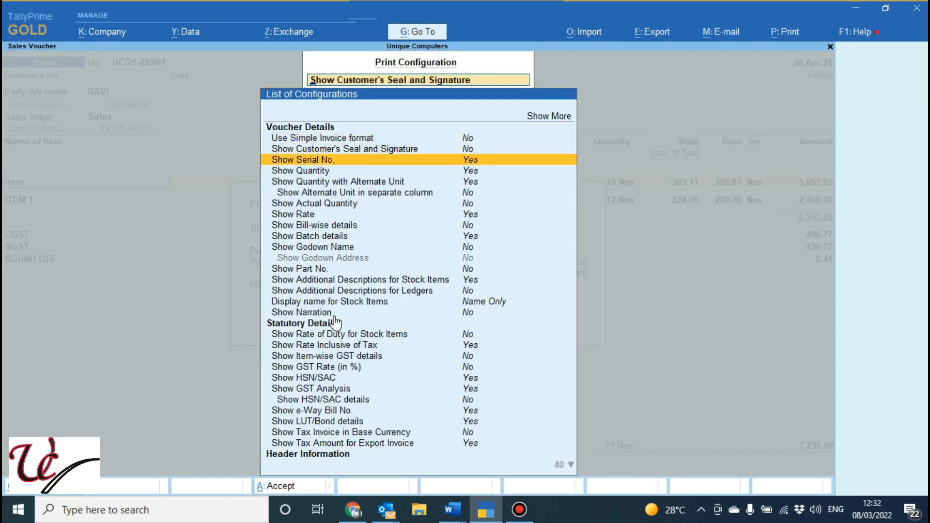
Set Show Actual Quantity to Yes and leave the print configuration
{"action": "key", "text": "Down"}
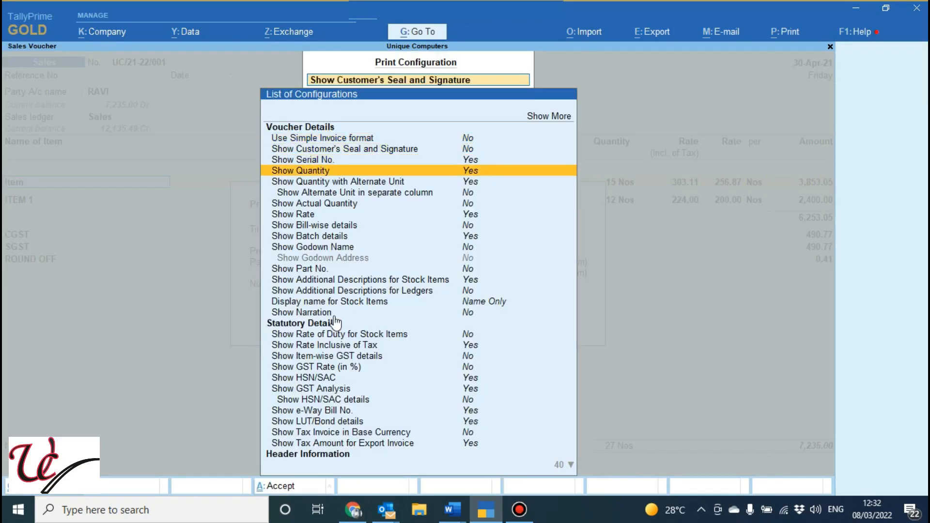
{"action": "key", "text": "Down"}
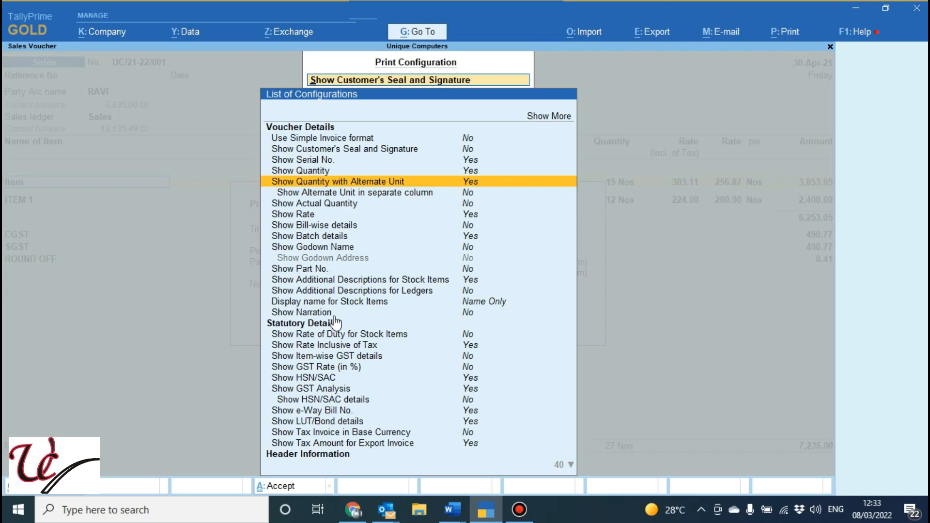
{"action": "key", "text": "Down"}
{"action": "key", "text": "Down"}
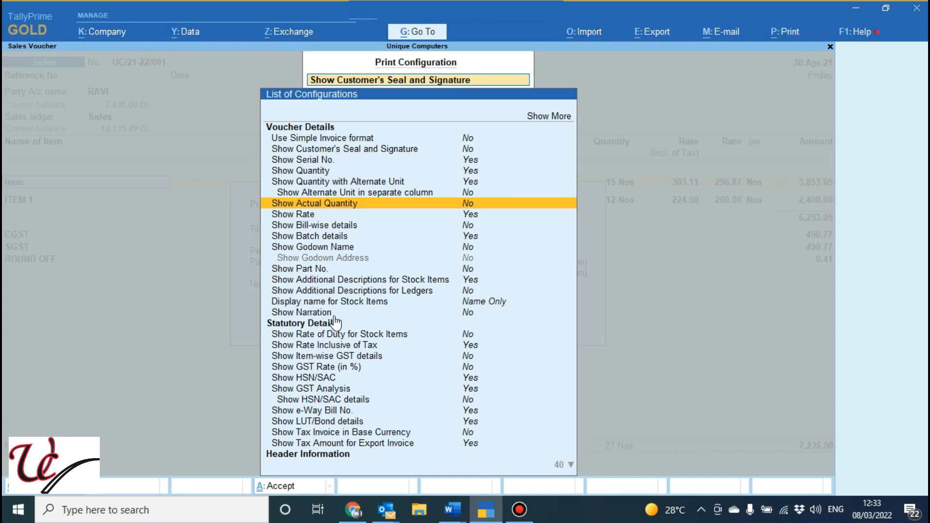
{"action": "key", "text": "Return"}
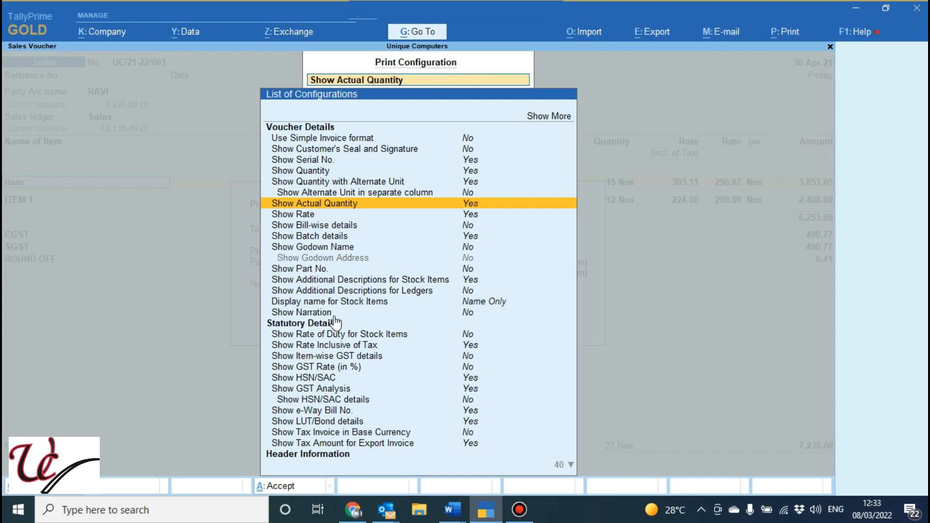
{"action": "key", "text": "Escape"}
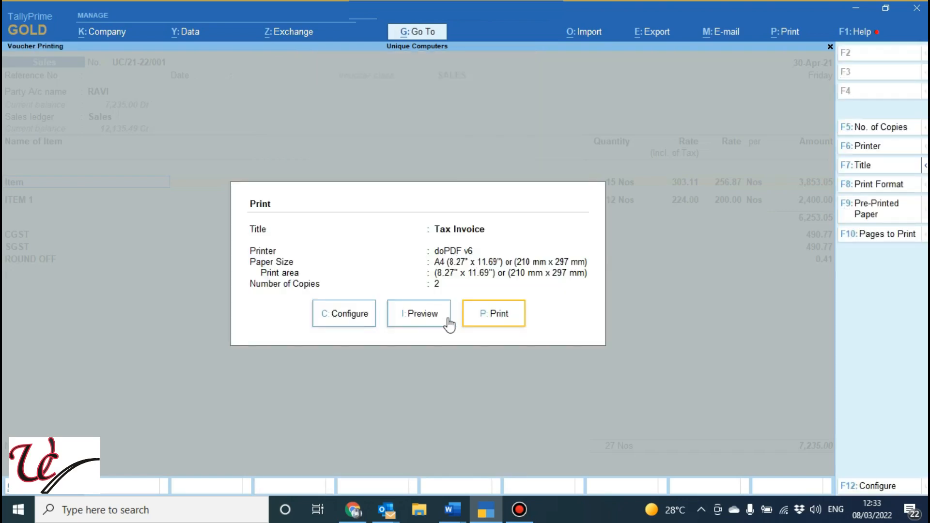
Preview the invoice, examine the enlarged shipped and billed quantity columns, and return to the print settings
{"action": "left_click", "coordinate": [451, 324]}
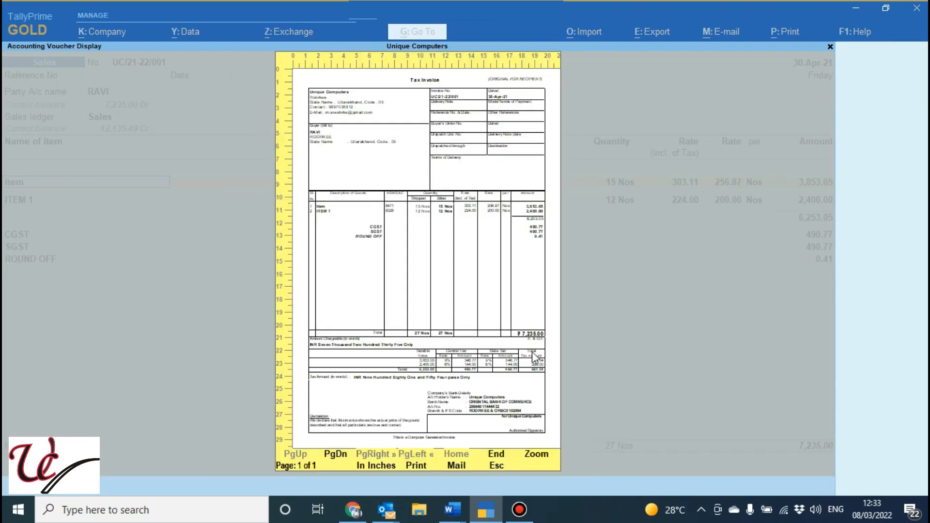
{"action": "left_click", "coordinate": [536, 454]}
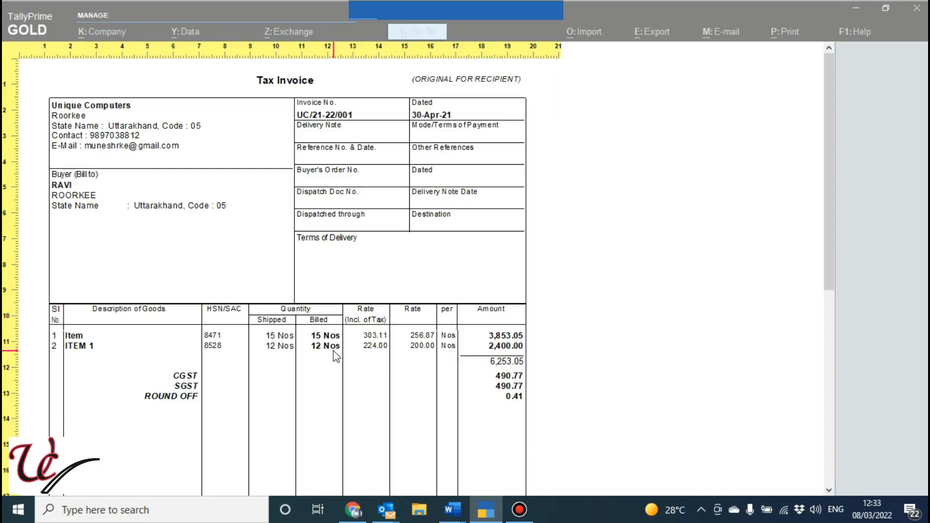
{"action": "key", "text": "Escape"}
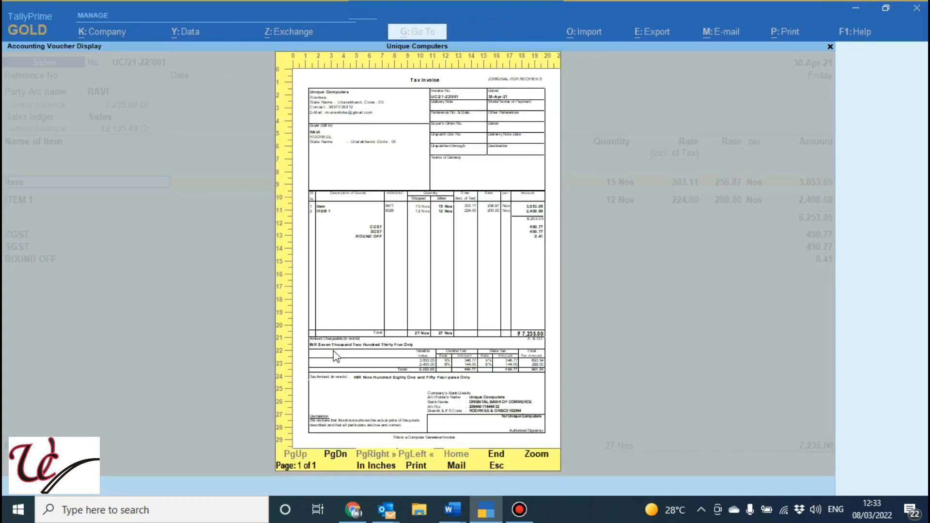
{"action": "key", "text": "Escape"}
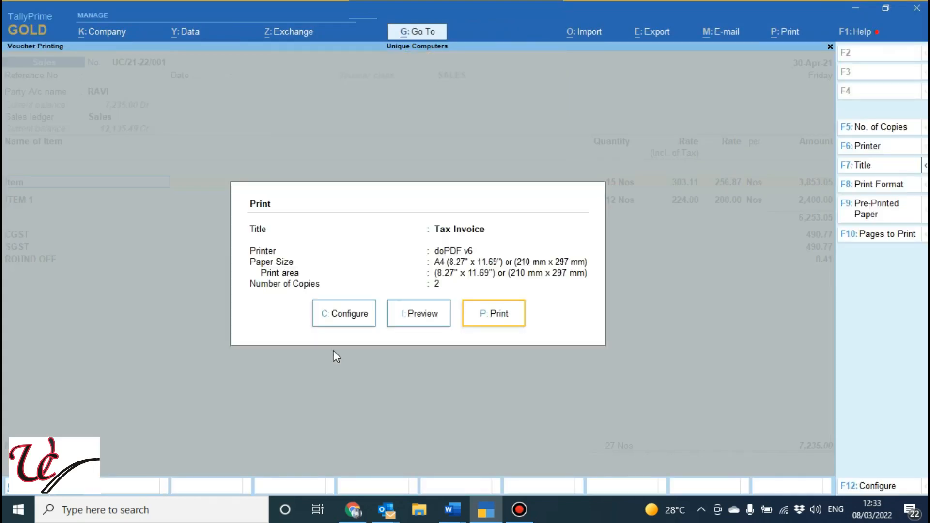
Reopen the print configuration and set Show Actual Quantity back to No
{"action": "left_click", "coordinate": [346, 320]}
{"action": "key", "text": "Down"}
{"action": "key", "text": "Down"}
{"action": "key", "text": "Down"}
{"action": "key", "text": "Down"}
{"action": "key", "text": "Down"}
{"action": "key", "text": "Down"}
{"action": "key", "text": "Down"}
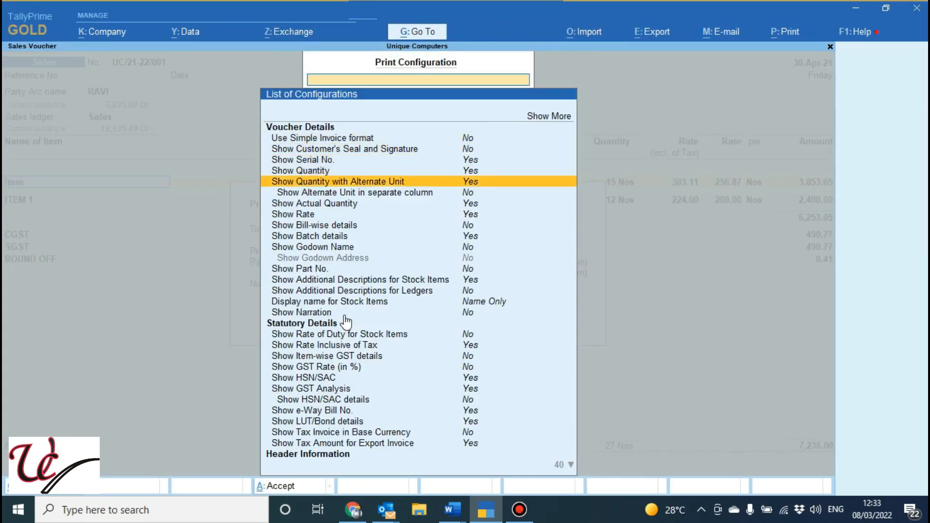
{"action": "key", "text": "Up"}
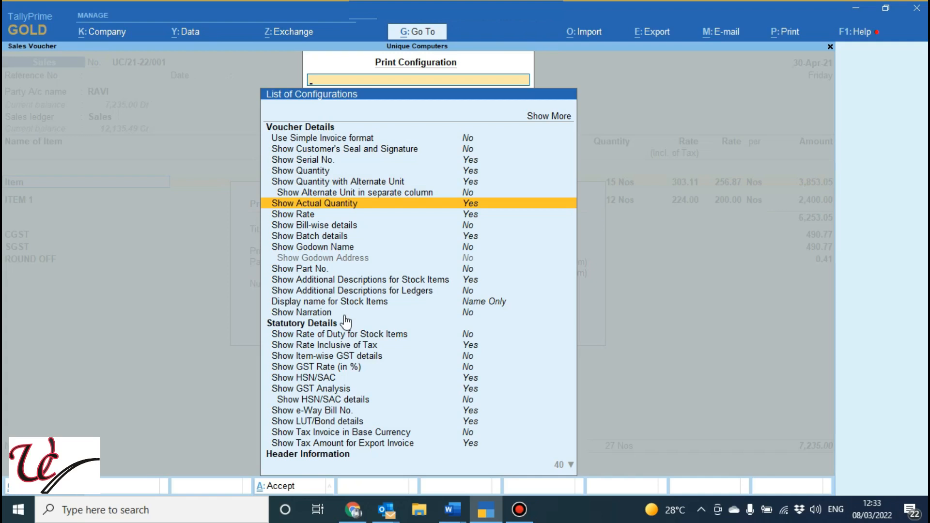
{"action": "key", "text": "Return"}
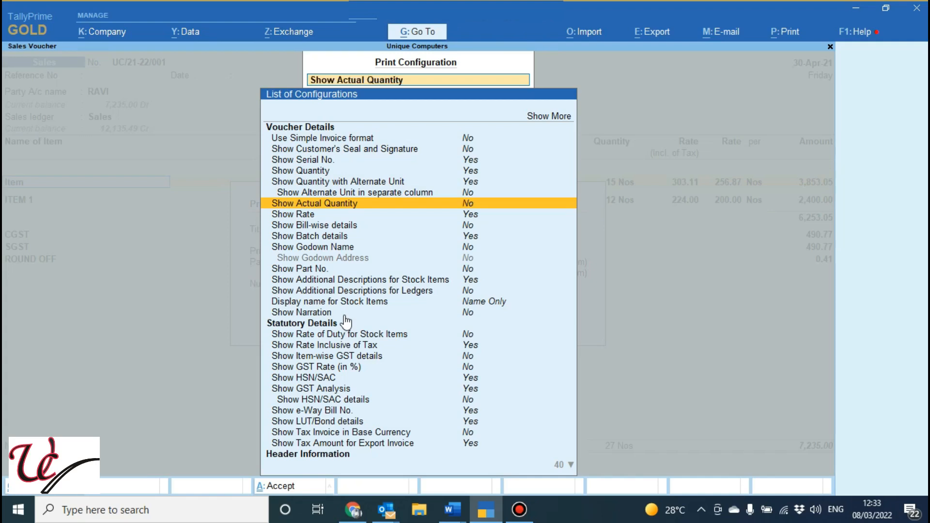
Set Show Bill-wise details to Yes and leave the print configuration
{"action": "key", "text": "Down"}
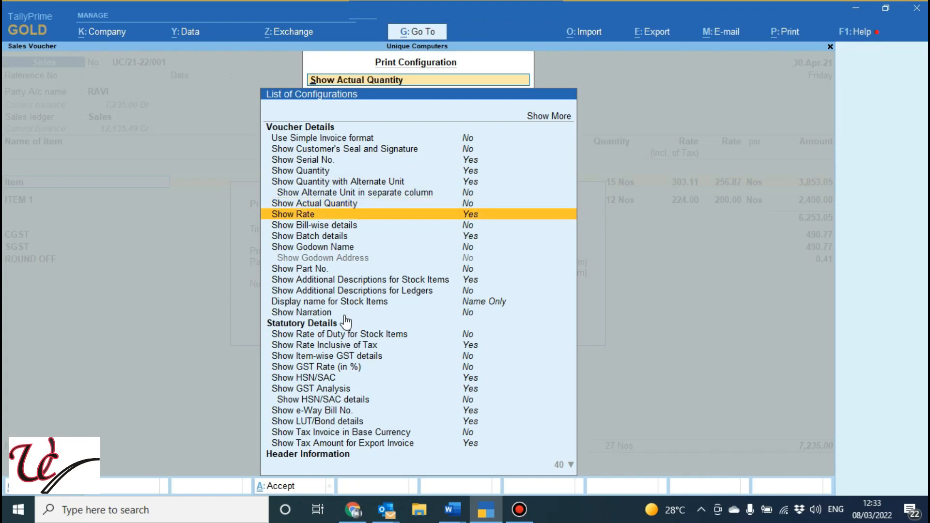
{"action": "key", "text": "Down"}
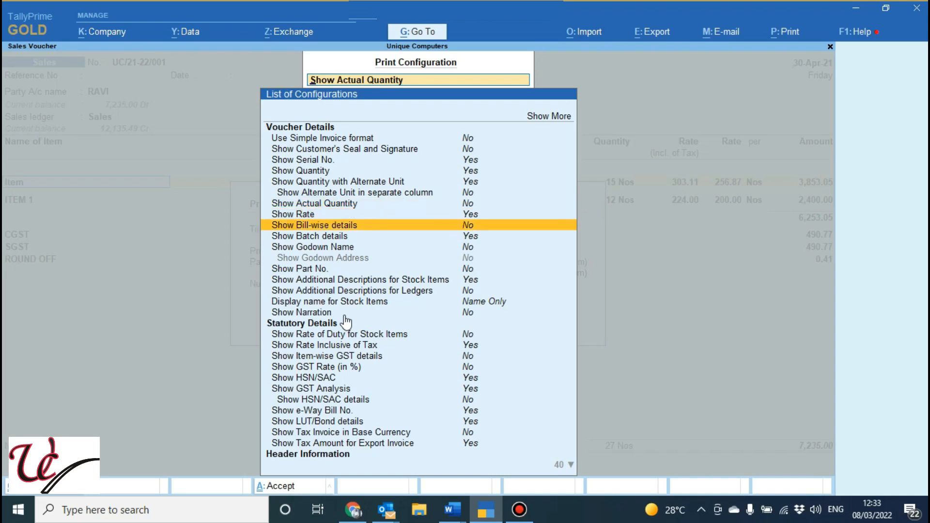
{"action": "key", "text": "Return"}
{"action": "key", "text": "Escape"}
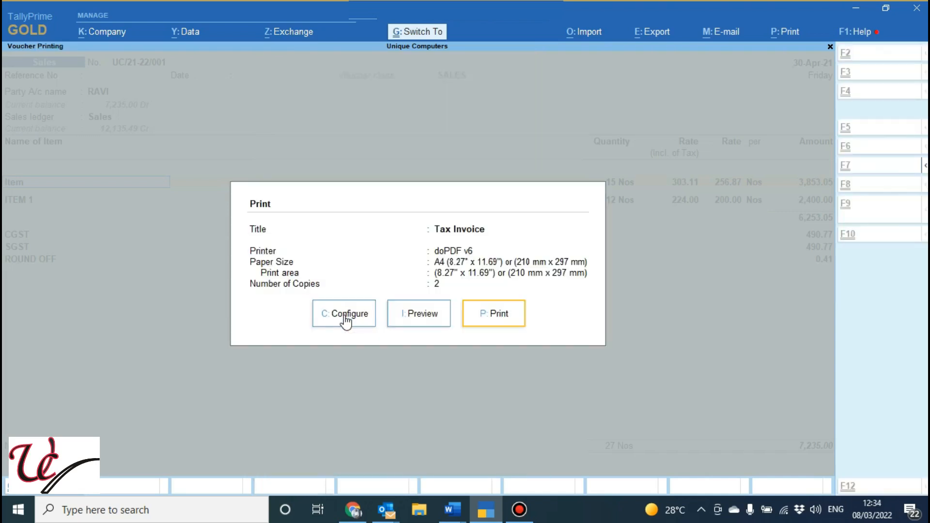
Preview the invoice, examine the enlarged bill details below the item lines, and return to the print settings
{"action": "left_click", "coordinate": [420, 314]}
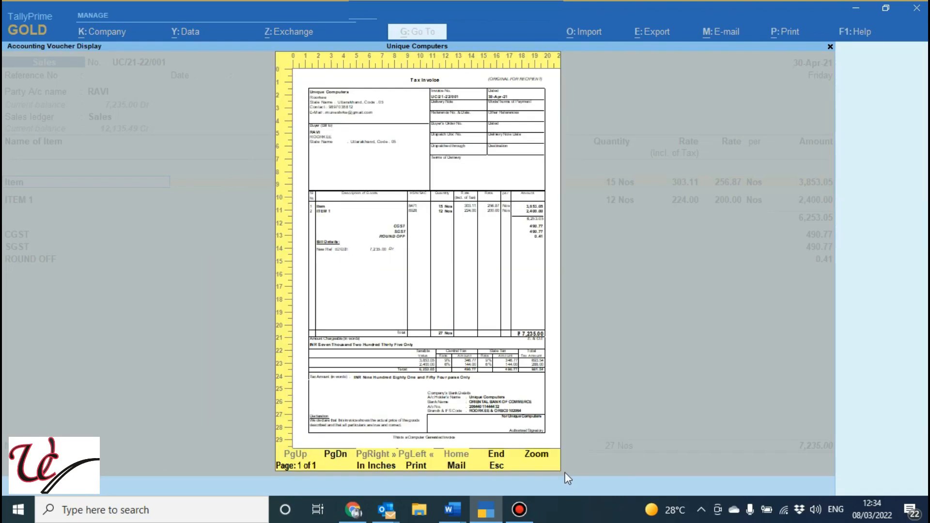
{"action": "left_click", "coordinate": [540, 457]}
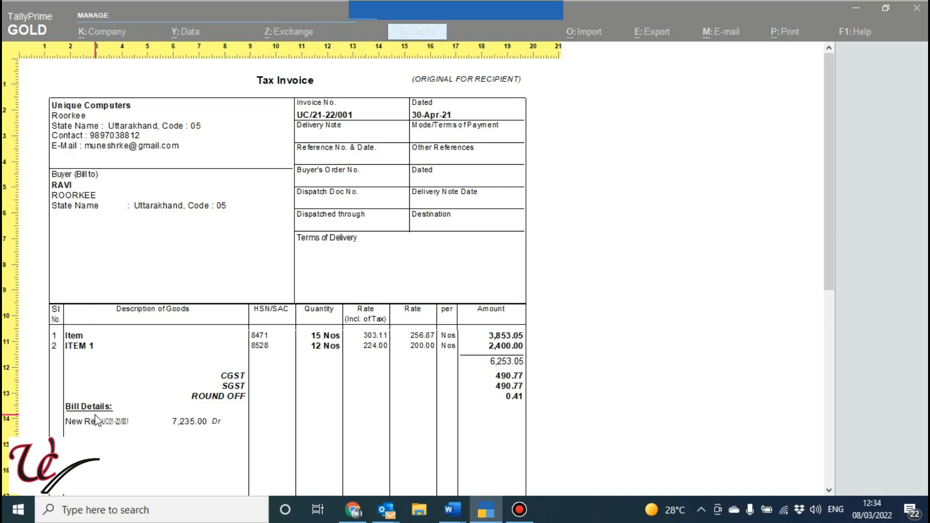
{"action": "key", "text": "Escape"}
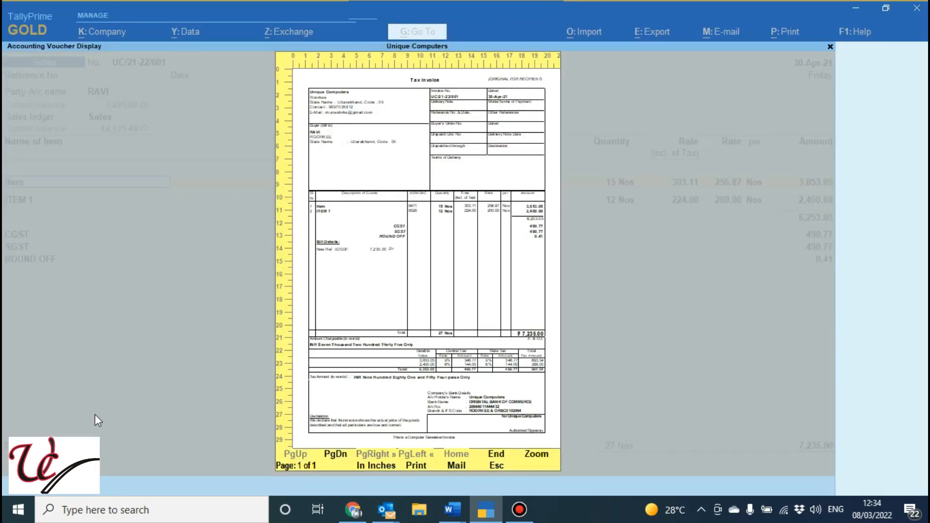
{"action": "key", "text": "Escape"}
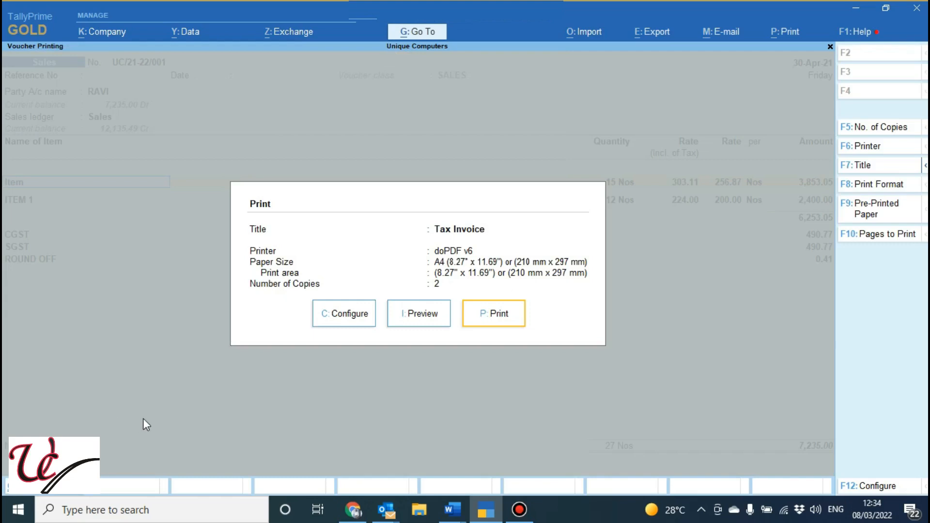
Reopen the print configuration, set Show Bill-wise details back to No, and dismiss the Outlook notification
{"action": "left_click", "coordinate": [350, 314]}
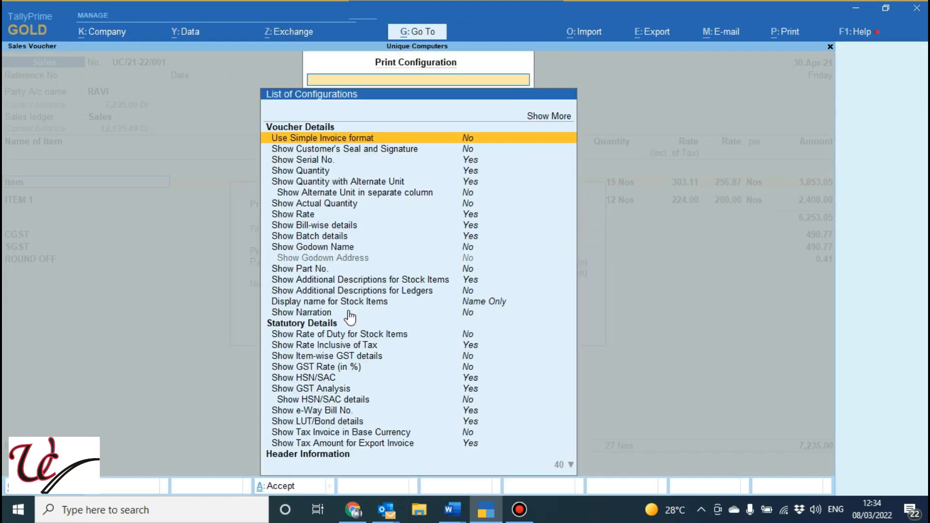
{"action": "key", "text": "Down"}
{"action": "key", "text": "Down"}
{"action": "key", "text": "Down"}
{"action": "key", "text": "Down"}
{"action": "key", "text": "Down"}
{"action": "key", "text": "Down"}
{"action": "key", "text": "Down"}
{"action": "key", "text": "Down"}
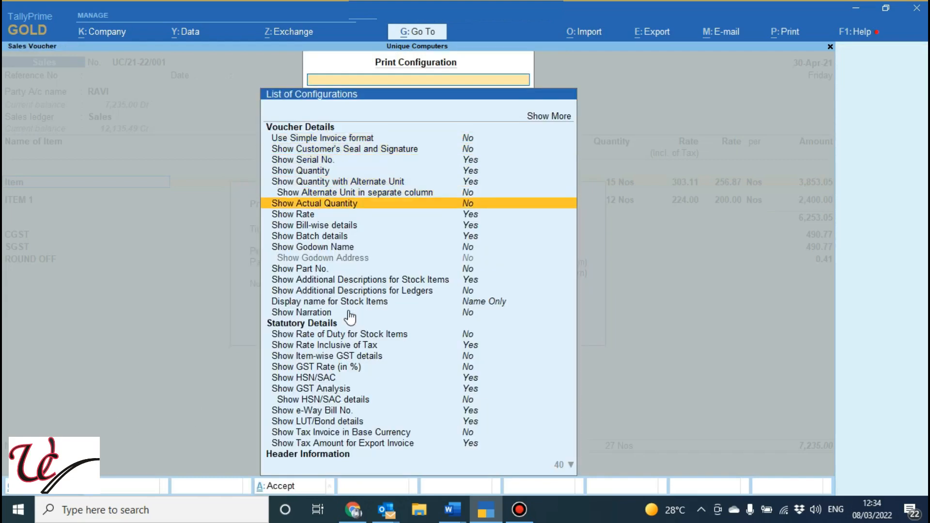
{"action": "key", "text": "Return"}
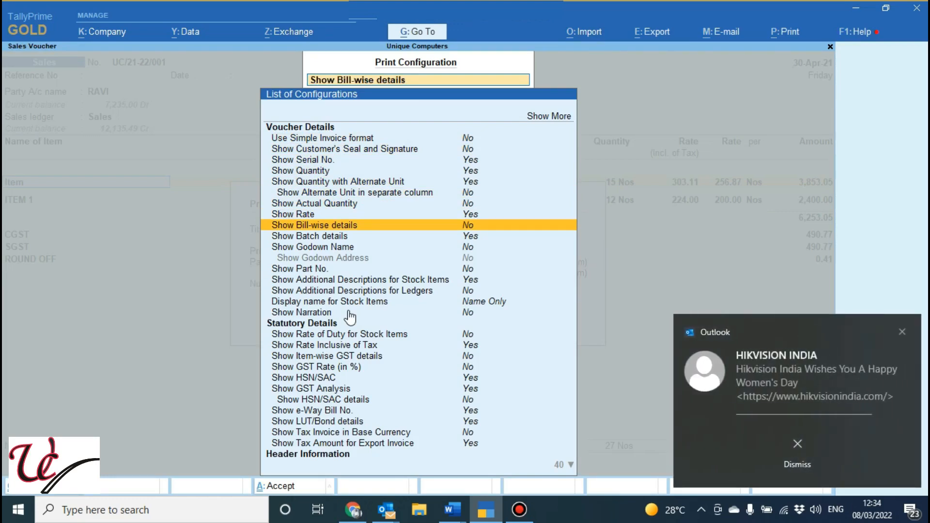
{"action": "key", "text": "Down"}
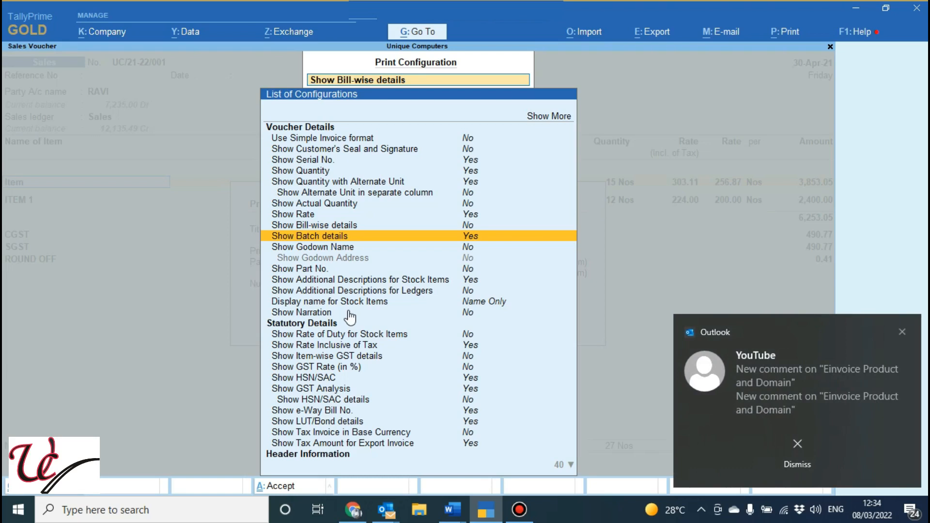
{"action": "left_click", "coordinate": [902, 332]}
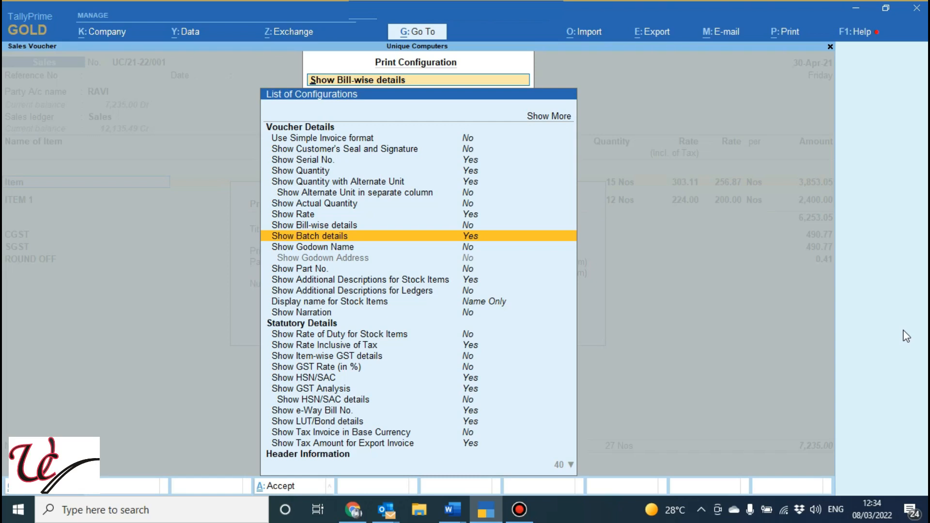
Review the godown, part number and additional stock item description options, and leave the print settings
{"action": "key", "text": "Down"}
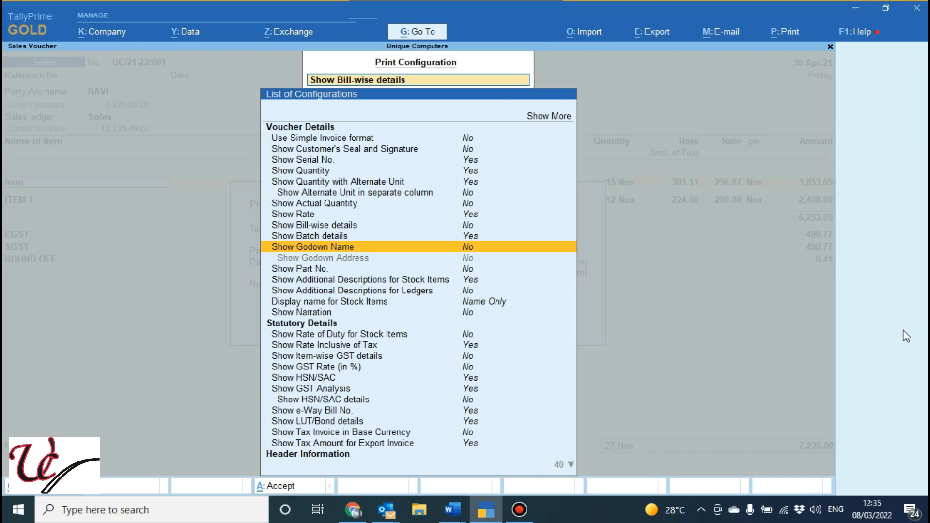
{"action": "key", "text": "Down"}
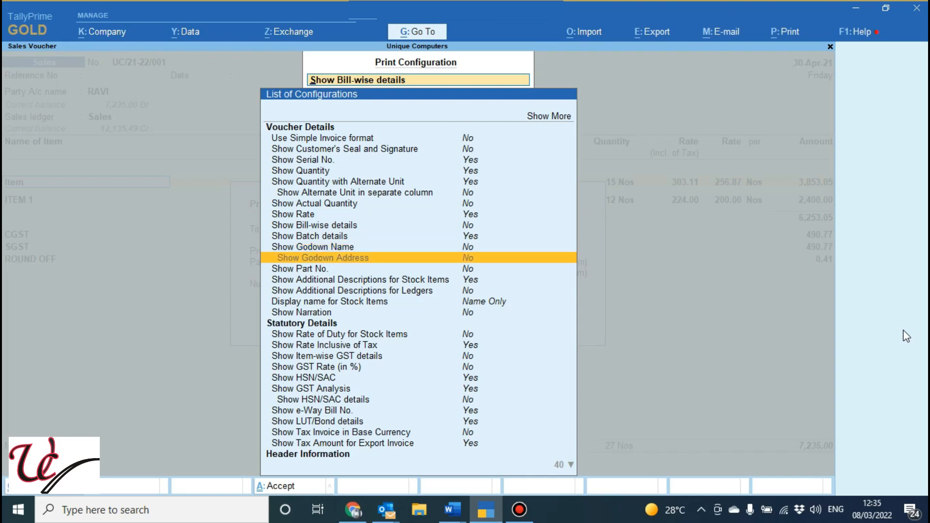
{"action": "key", "text": "Down"}
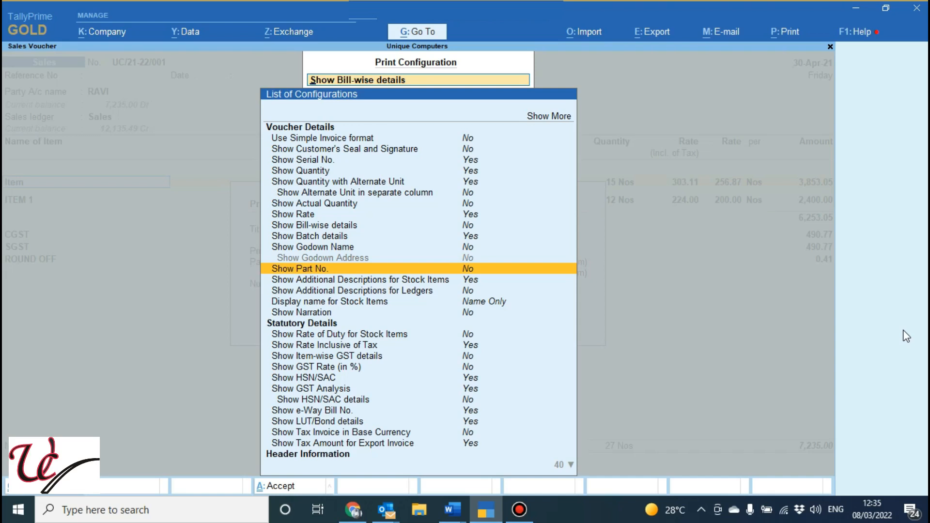
{"action": "key", "text": "Down"}
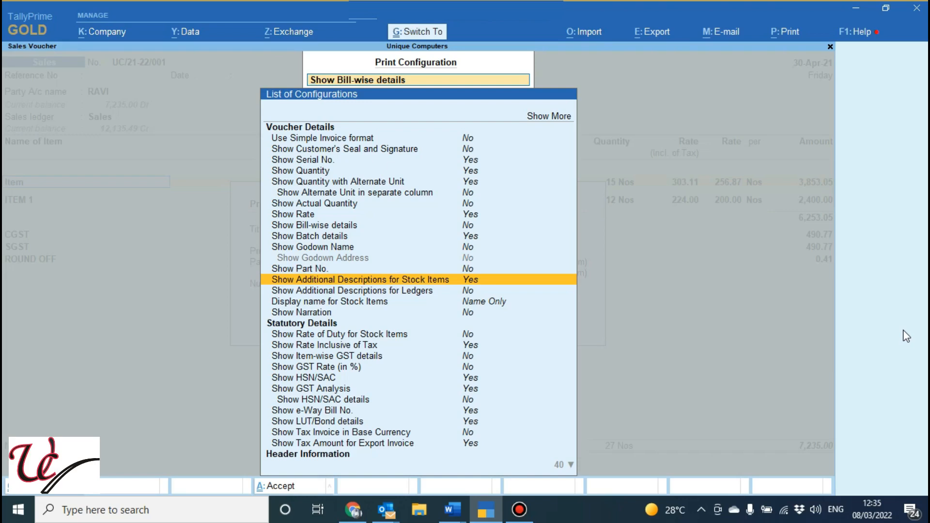
{"action": "key", "text": "ctrl+a"}
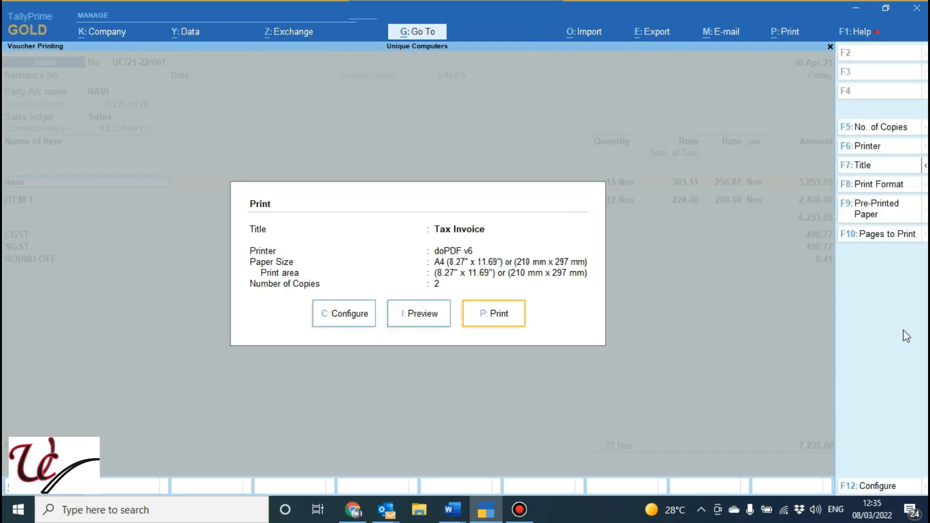
{"action": "key", "text": "Escape"}
Add the description "Hp Desktop" to the first stock item line of the sales voucher
{"action": "key", "text": "Return"}
{"action": "key", "text": "Return"}
{"action": "key", "text": "Return"}
{"action": "key", "text": "Return"}
{"action": "key", "text": "Return"}
{"action": "key", "text": "Return"}
{"action": "key", "text": "Return"}
{"action": "key", "text": "Return"}
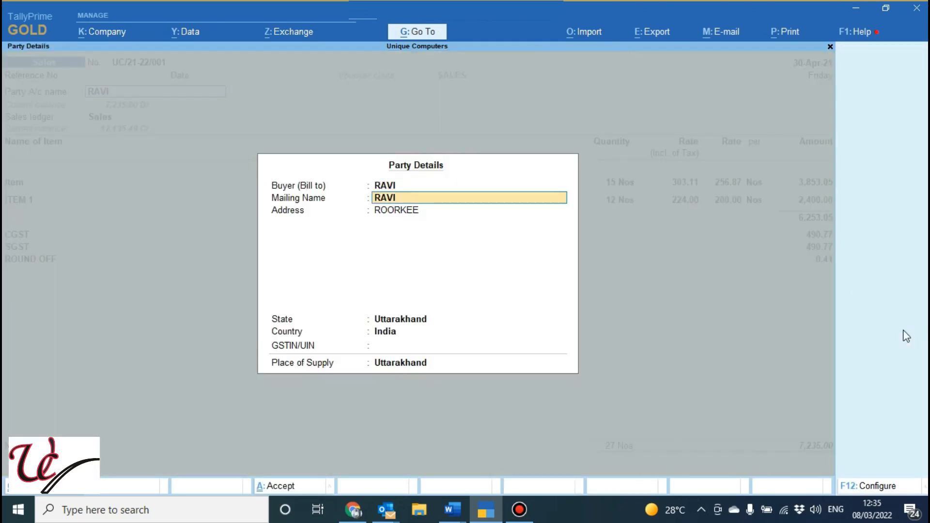
{"action": "key", "text": "Return"}
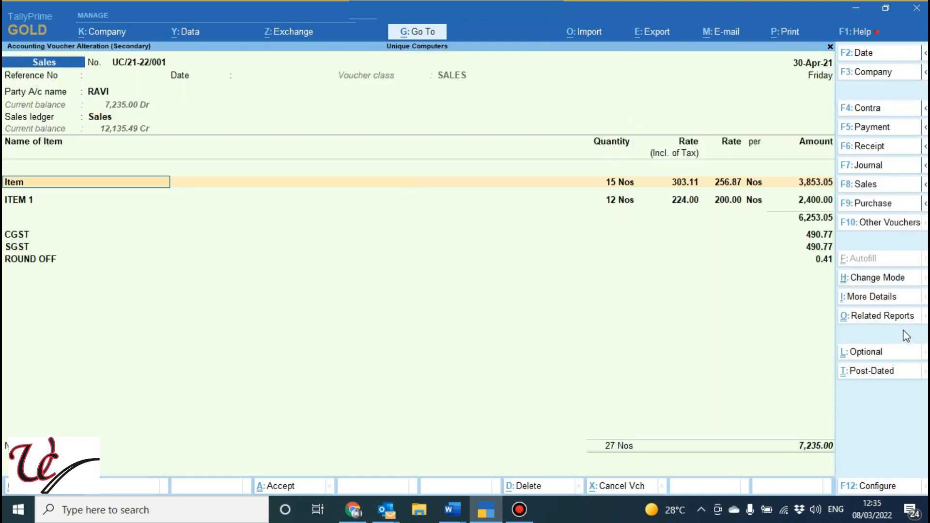
{"action": "key", "text": "Return"}
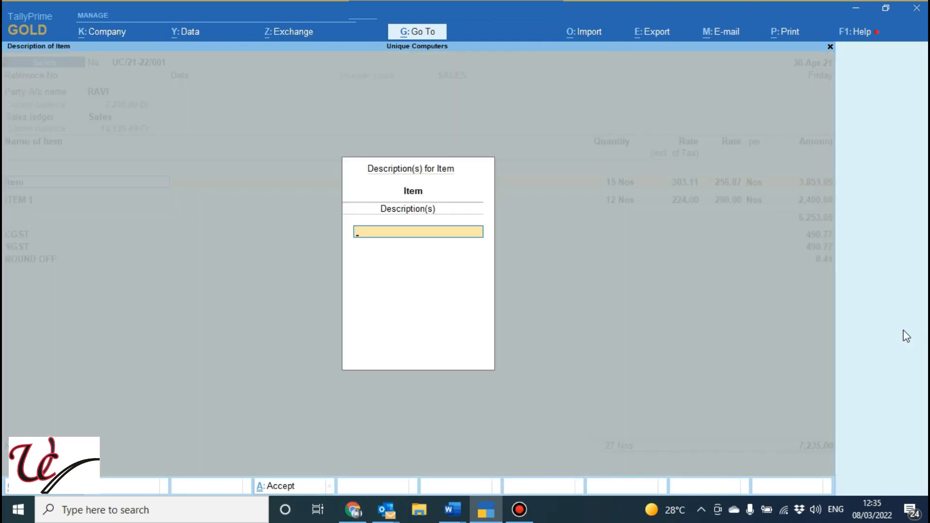
{"action": "type", "text": "Hp Desktop"}
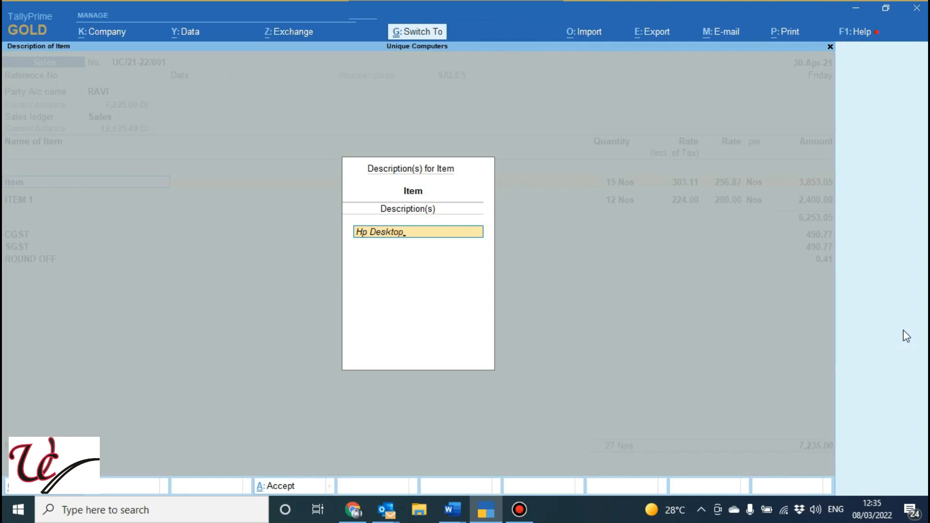
{"action": "key", "text": "ctrl+a"}
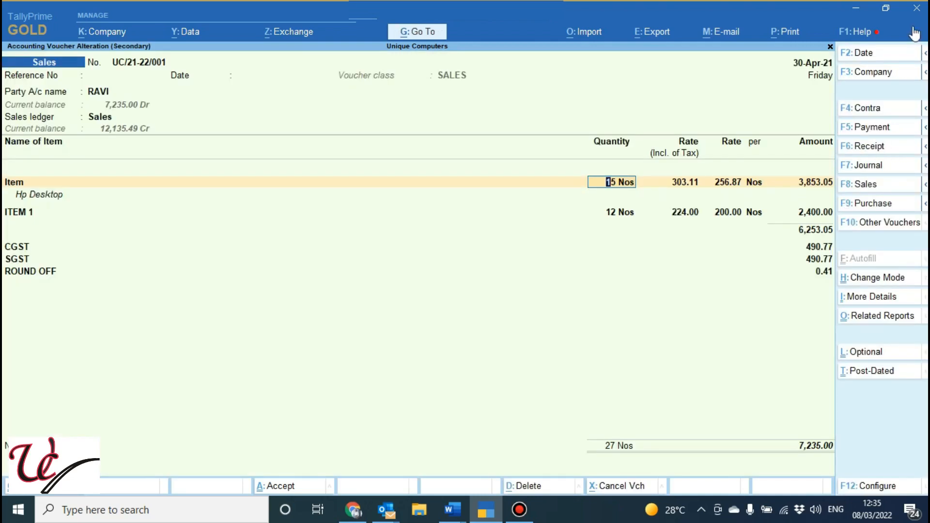
Reopen the current voucher's print configuration and review the additional description options for stock items and ledgers
{"action": "left_click", "coordinate": [784, 34]}
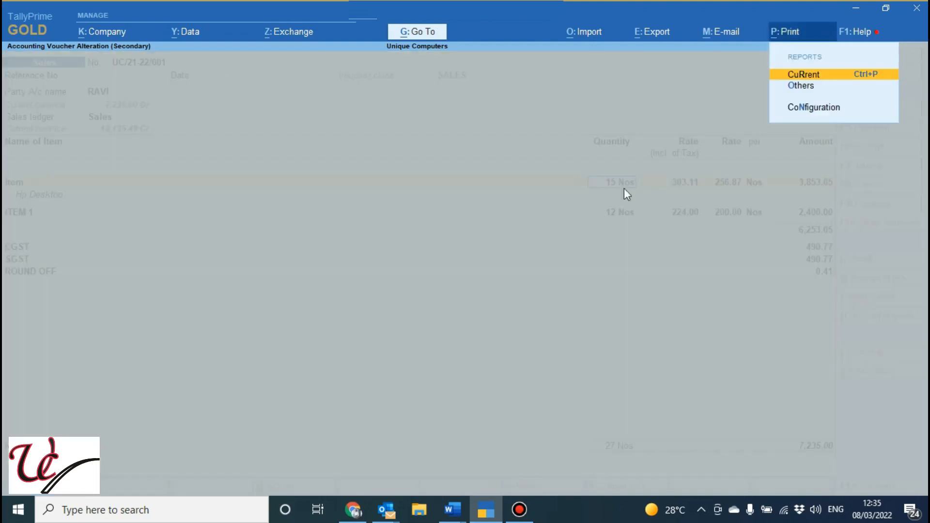
{"action": "key", "text": "Return"}
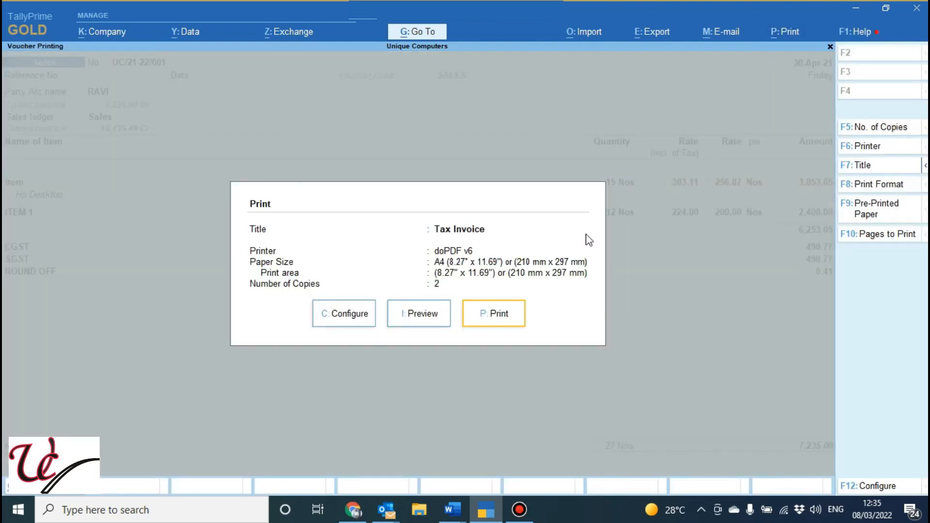
{"action": "left_click", "coordinate": [347, 322]}
{"action": "key", "text": "Down"}
{"action": "key", "text": "Down"}
{"action": "key", "text": "Down"}
{"action": "key", "text": "Down"}
{"action": "key", "text": "Down"}
{"action": "key", "text": "Down"}
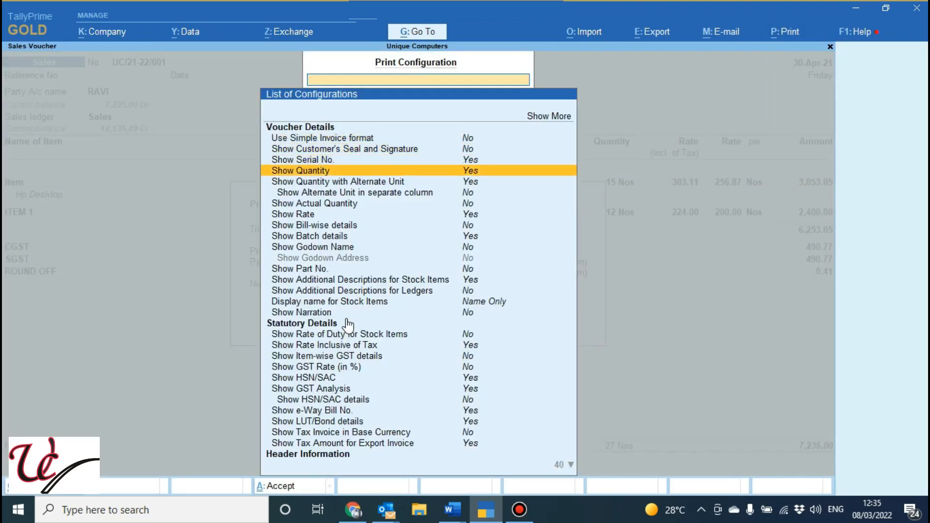
{"action": "key", "text": "Down"}
{"action": "key", "text": "Down"}
{"action": "key", "text": "Down"}
{"action": "key", "text": "Down"}
{"action": "key", "text": "Down"}
{"action": "key", "text": "Down"}
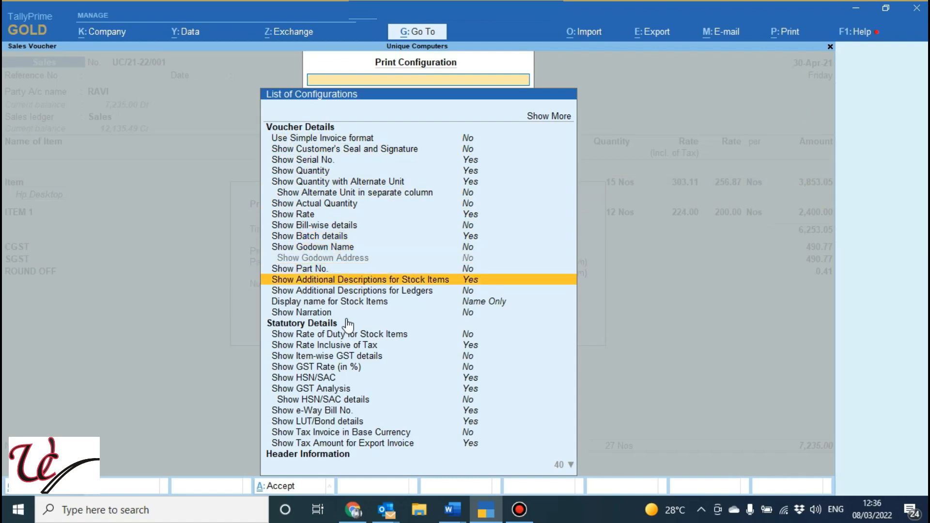
{"action": "key", "text": "Down"}
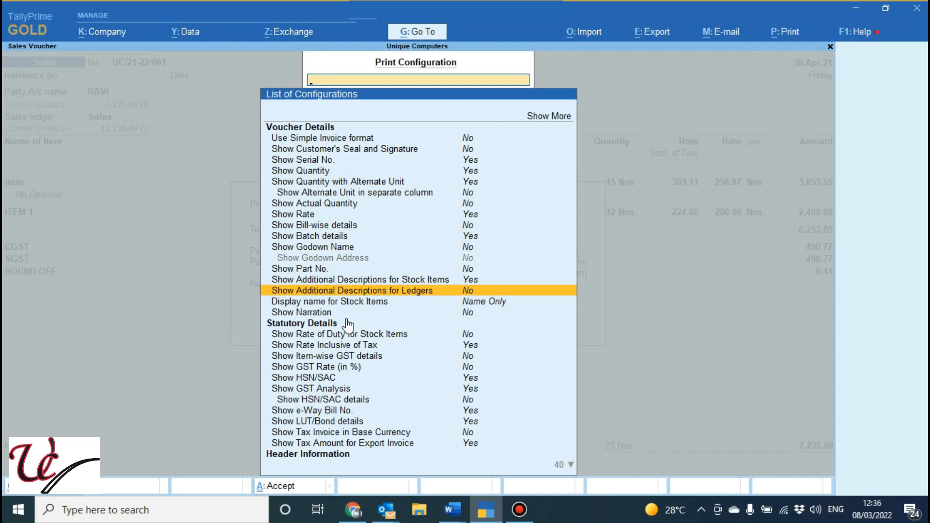
Set Display name for Stock Items to Name (Alias) and leave the print configuration
{"action": "key", "text": "Down"}
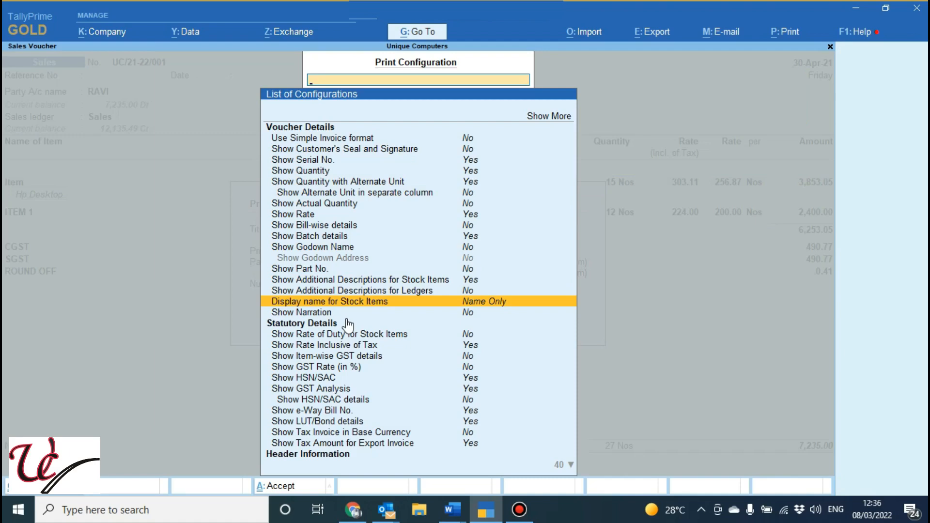
{"action": "key", "text": "Return"}
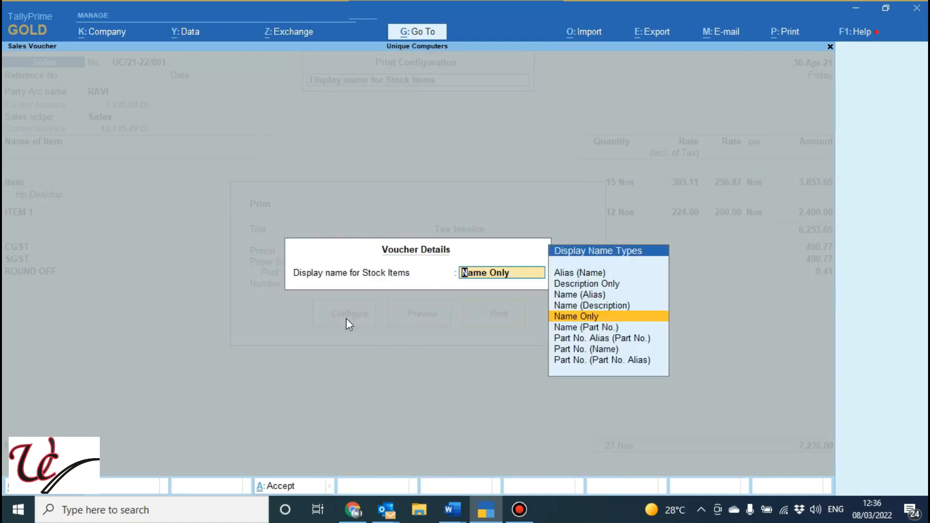
{"action": "key", "text": "Up"}
{"action": "key", "text": "Up"}
{"action": "key", "text": "Return"}
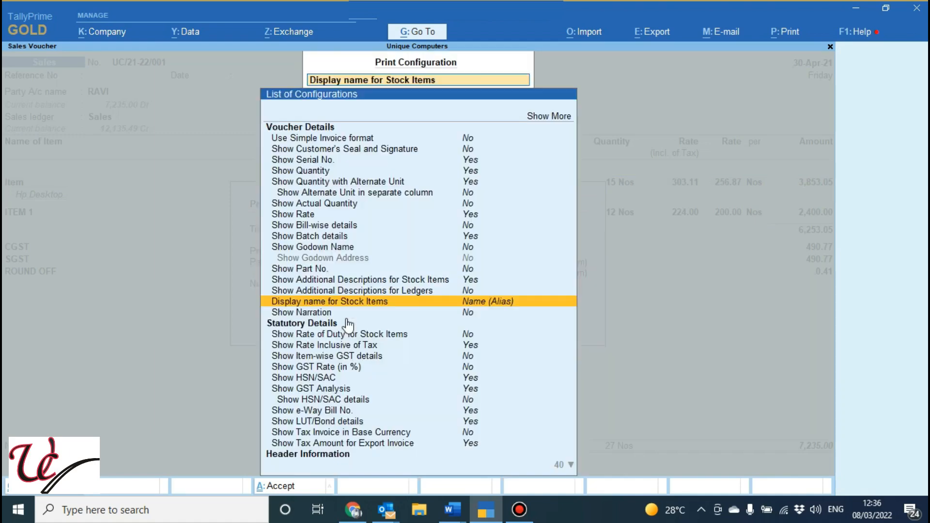
{"action": "key", "text": "Escape"}
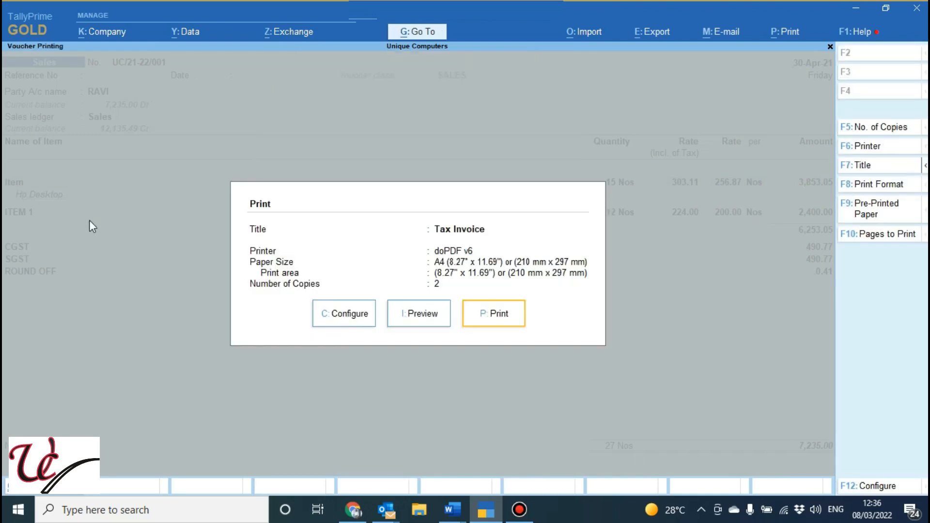
Return to the voucher, open the first line's stock item for alteration, and save it with the alias "Desktop Dell"
{"action": "key", "text": "Escape"}
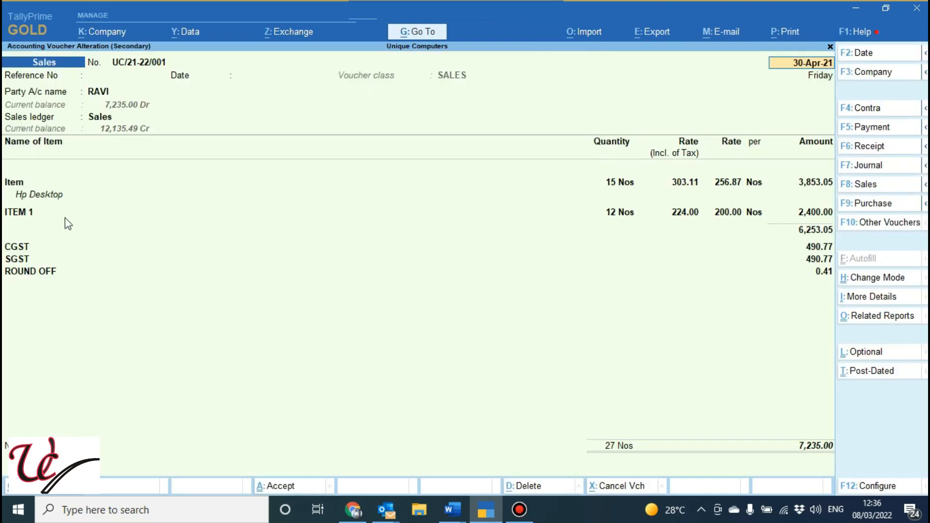
{"action": "left_click", "coordinate": [9, 187]}
{"action": "key", "text": "ctrl+Return"}
{"action": "key", "text": "Return"}
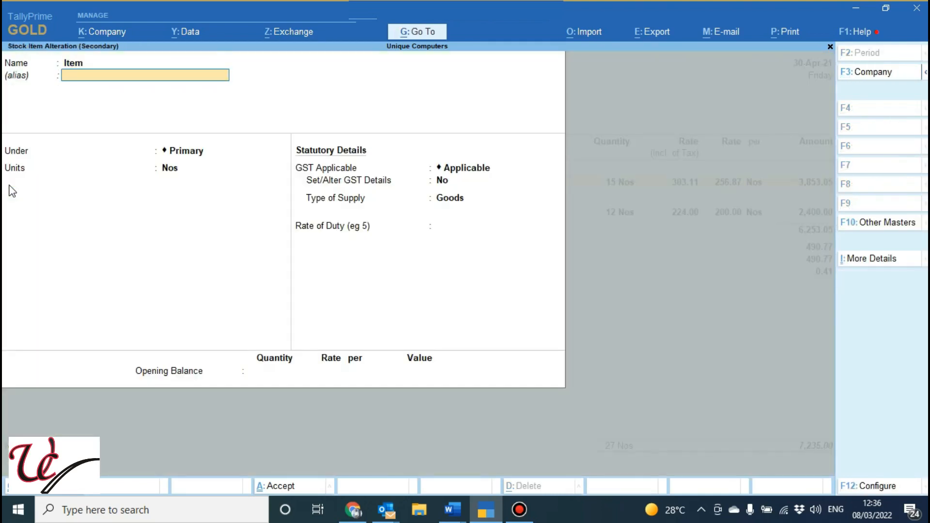
{"action": "type", "text": "Desktop Dell"}
{"action": "key", "text": "ctrl"}
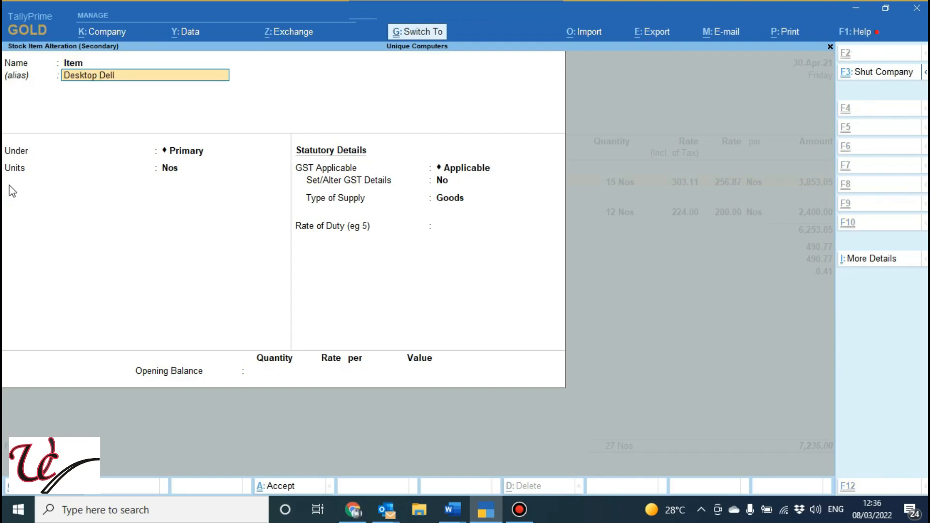
{"action": "key", "text": "ctrl+a"}
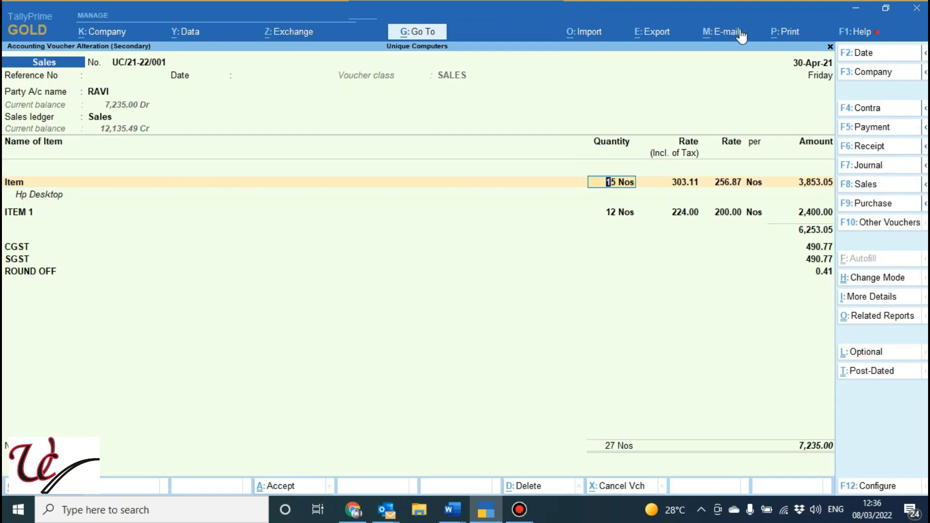
Preview the invoice, examine the enlarged stock item name with its alias and description, and return to the print settings
{"action": "left_click", "coordinate": [782, 32]}
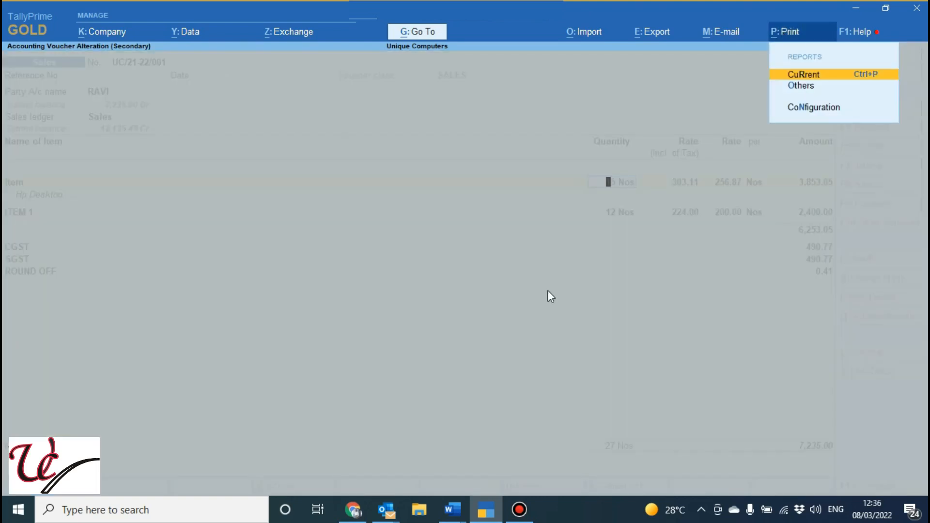
{"action": "key", "text": "Return"}
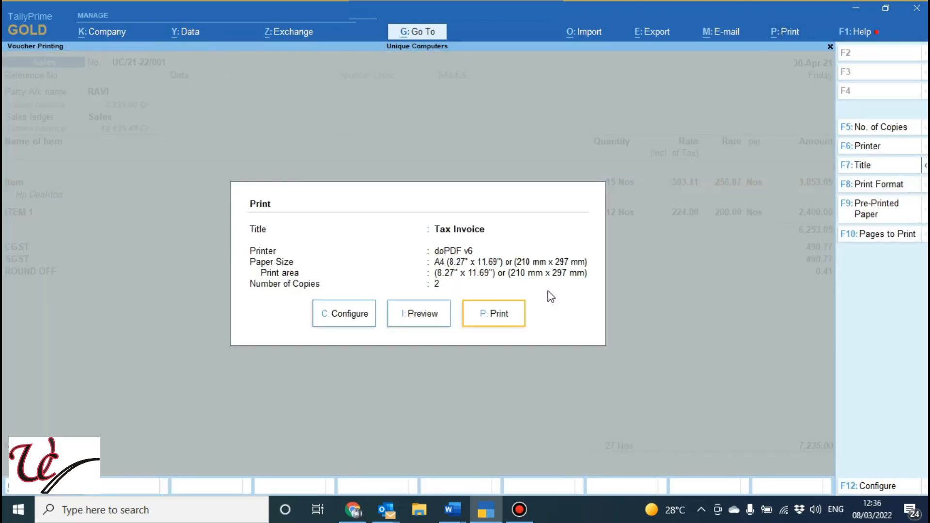
{"action": "left_click", "coordinate": [437, 322]}
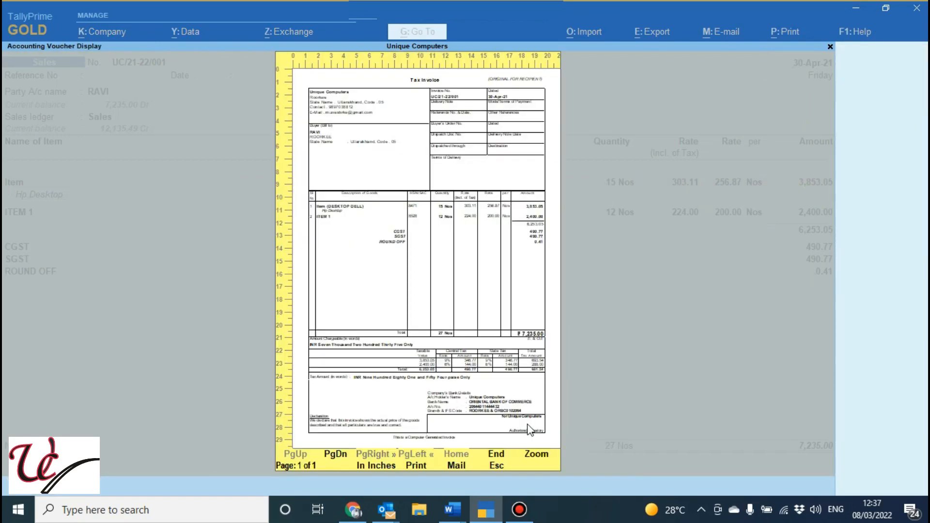
{"action": "left_click", "coordinate": [540, 458]}
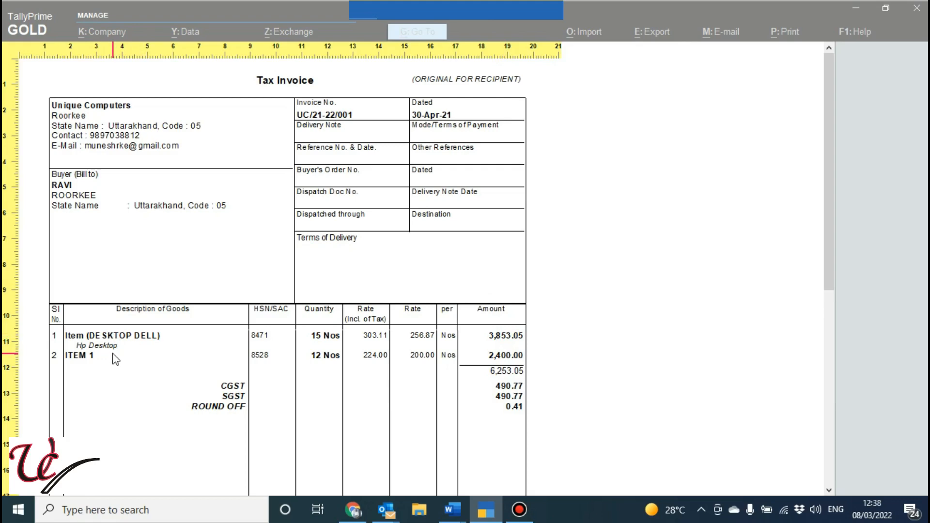
{"action": "key", "text": "Escape"}
{"action": "key", "text": "Escape"}
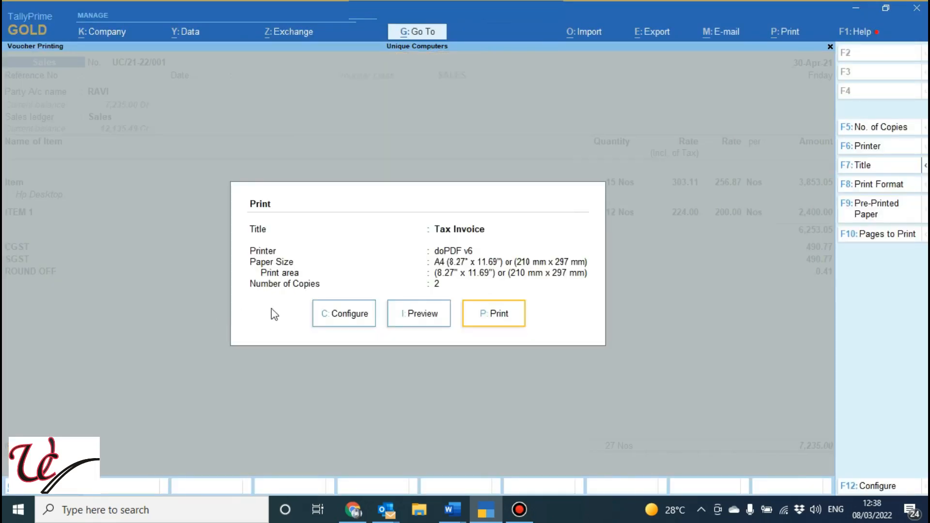
Reopen the print configuration, set Display name for Stock Items back to Name Only, and move on to Show Narration
{"action": "left_click", "coordinate": [345, 324]}
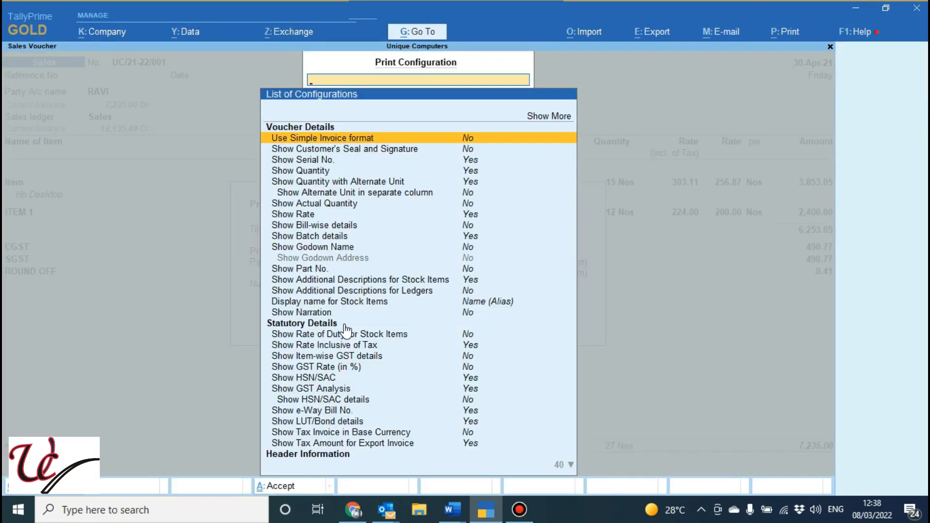
{"action": "key", "text": "Down"}
{"action": "key", "text": "Down"}
{"action": "key", "text": "Down"}
{"action": "key", "text": "Down"}
{"action": "key", "text": "Down"}
{"action": "key", "text": "Down"}
{"action": "key", "text": "Down"}
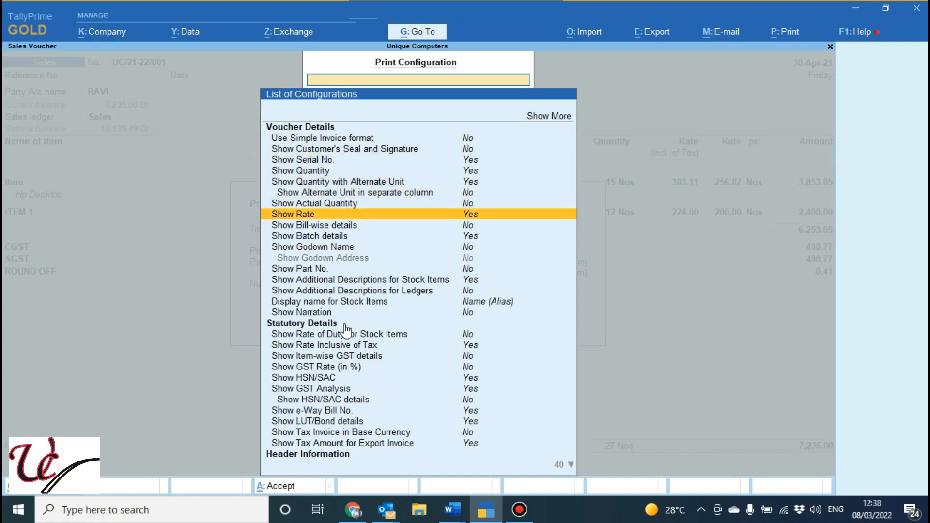
{"action": "key", "text": "Down"}
{"action": "key", "text": "Down"}
{"action": "key", "text": "Down"}
{"action": "key", "text": "Down"}
{"action": "key", "text": "Down"}
{"action": "key", "text": "Down"}
{"action": "key", "text": "Down"}
{"action": "key", "text": "Return"}
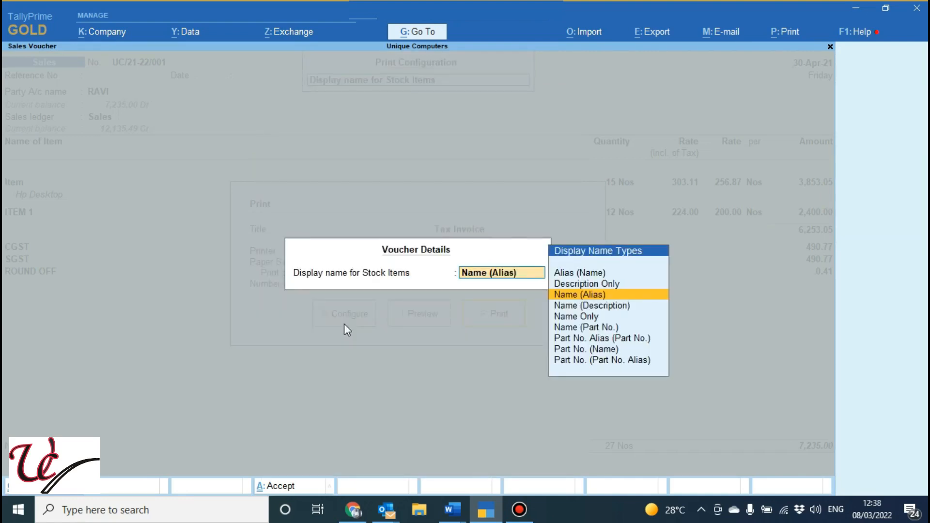
{"action": "key", "text": "Down"}
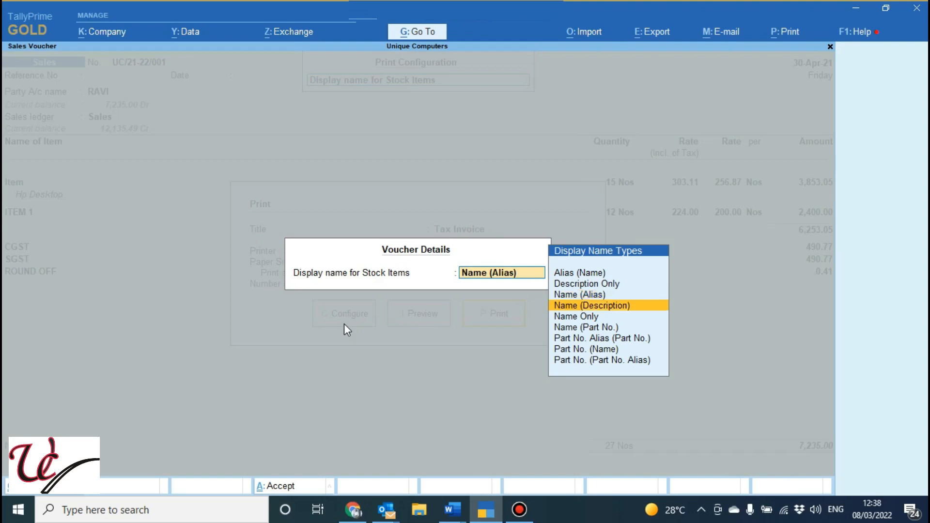
{"action": "key", "text": "Down"}
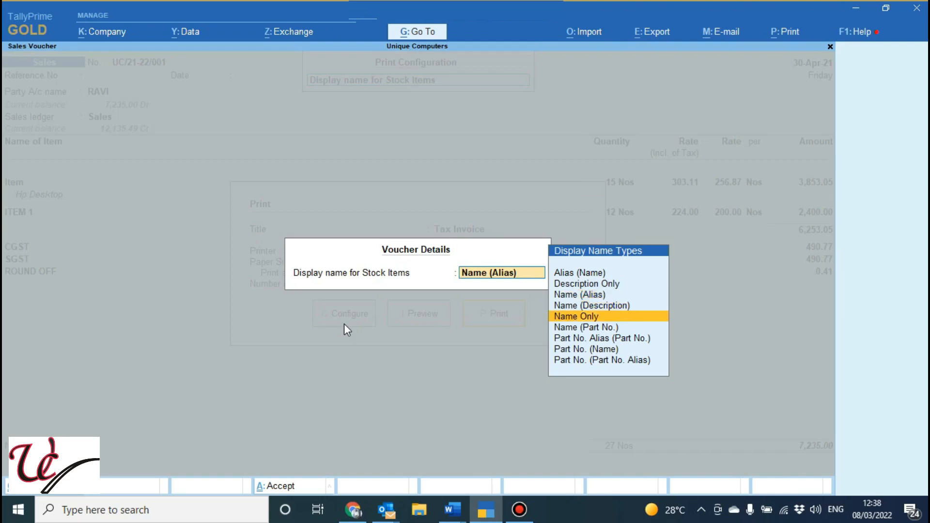
{"action": "key", "text": "Return"}
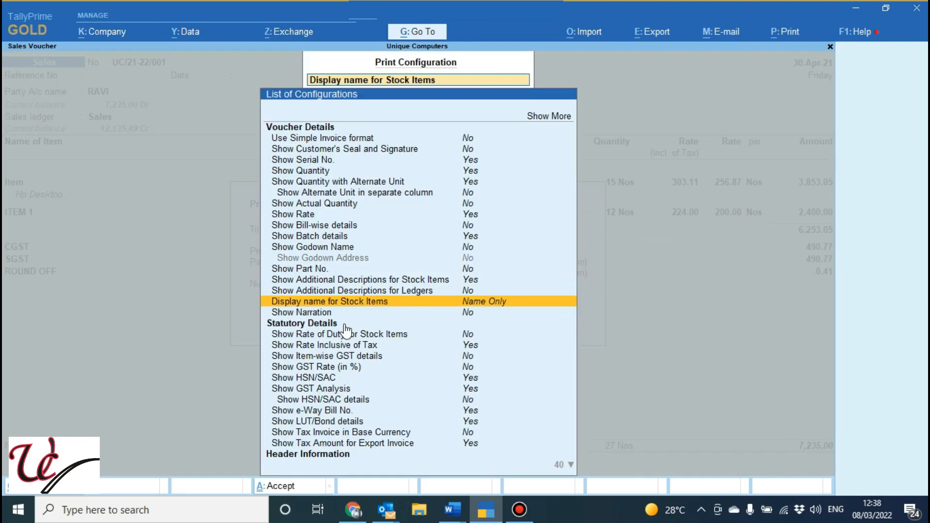
{"action": "key", "text": "Down"}
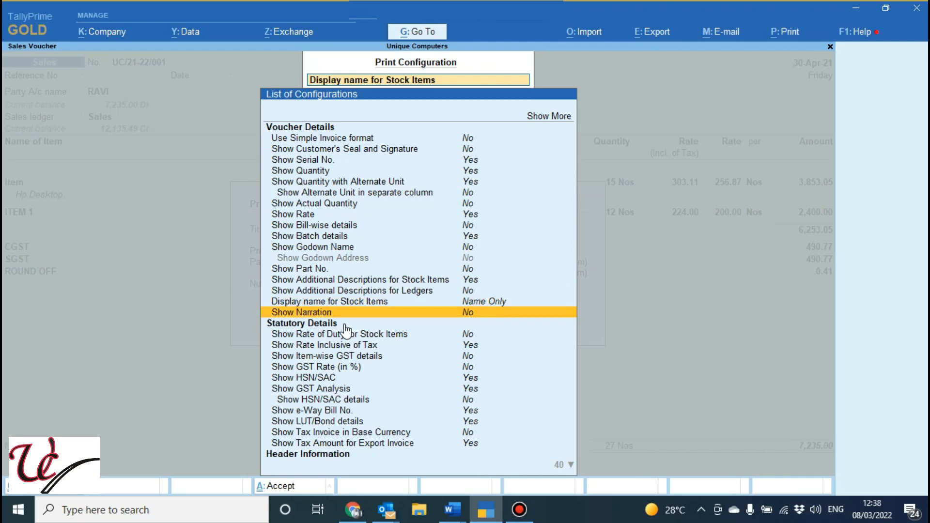
Set Show Narration and Show Rate of Duty for Stock Items to Yes and accept the print configuration
{"action": "key", "text": "y"}
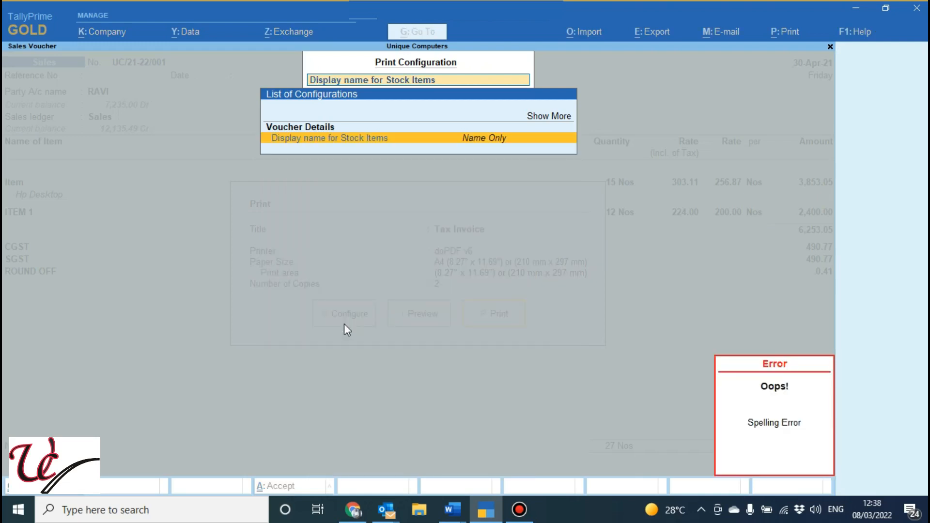
{"action": "key", "text": "Escape"}
{"action": "key", "text": "Escape"}
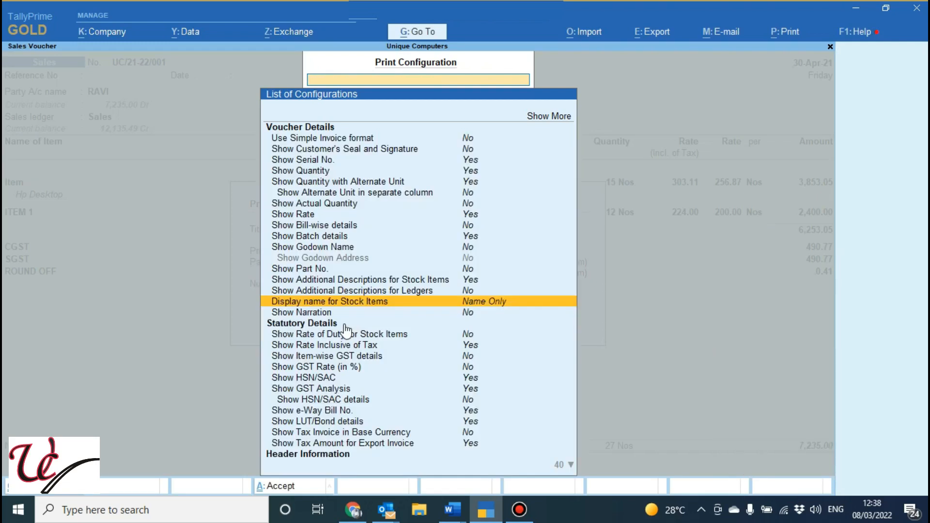
{"action": "key", "text": "Down"}
{"action": "key", "text": "Return"}
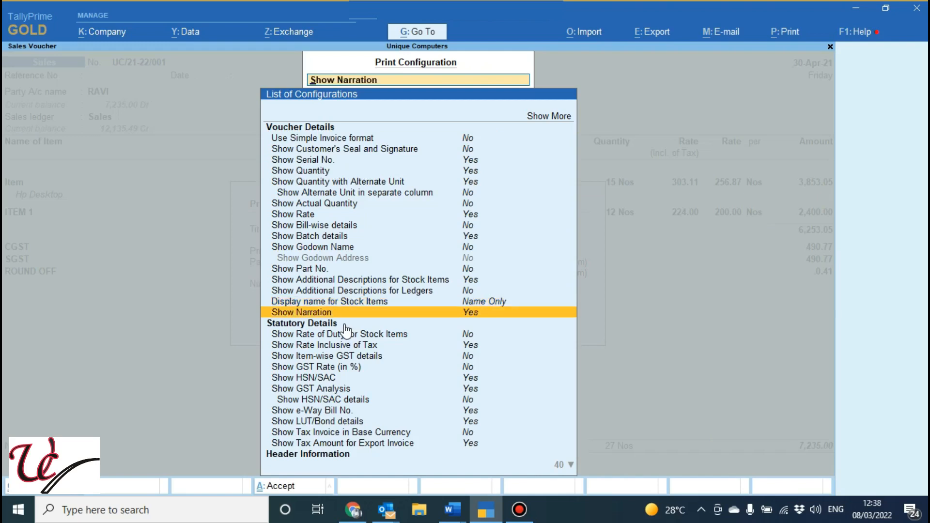
{"action": "key", "text": "Down"}
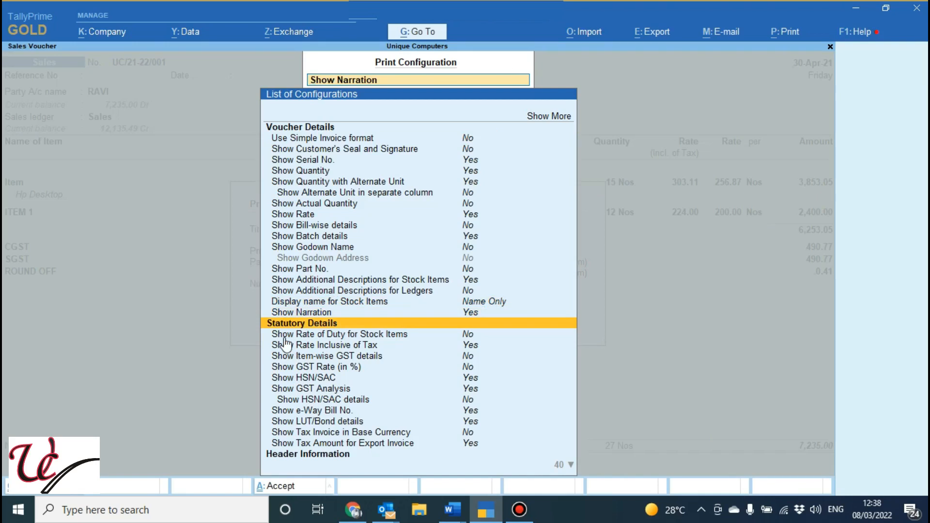
{"action": "key", "text": "Down"}
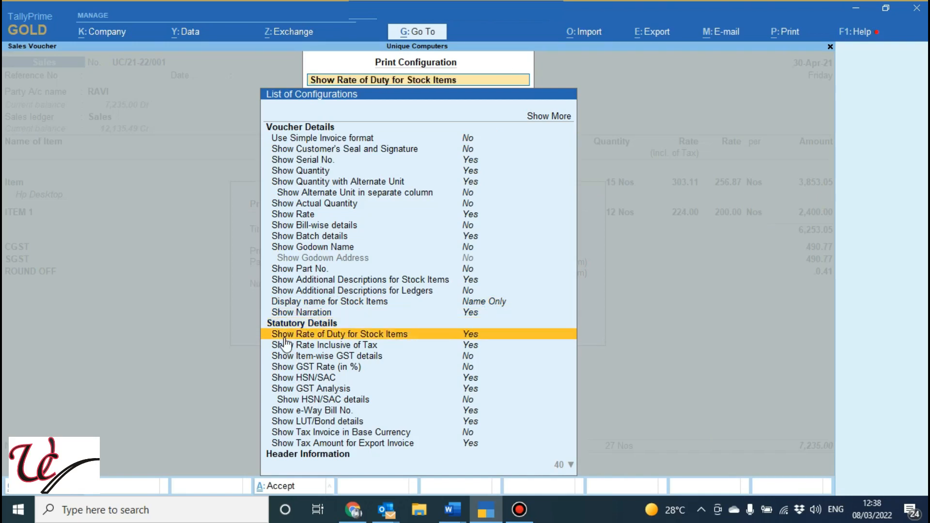
{"action": "key", "text": "ctrl+a"}
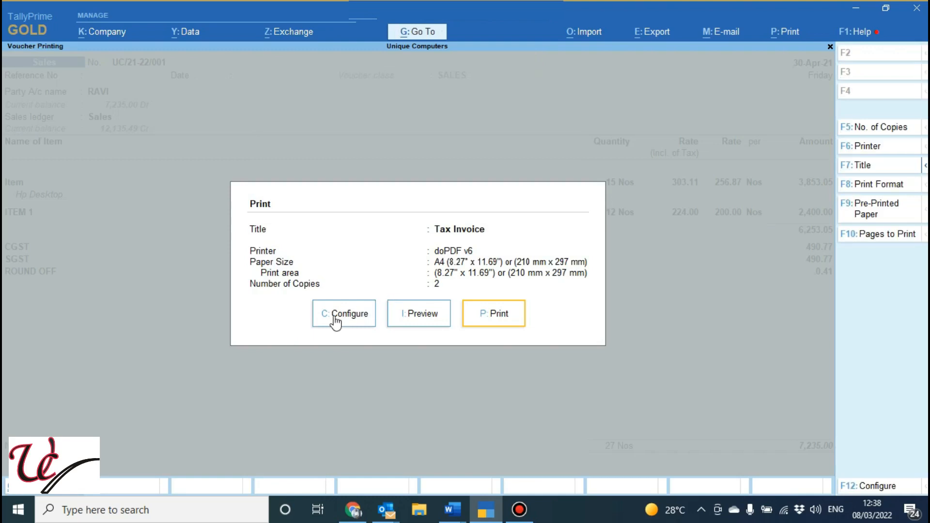
Preview the invoice enlarged, examine the stock item lines and the rate columns, and return to the print settings
{"action": "left_click", "coordinate": [438, 322]}
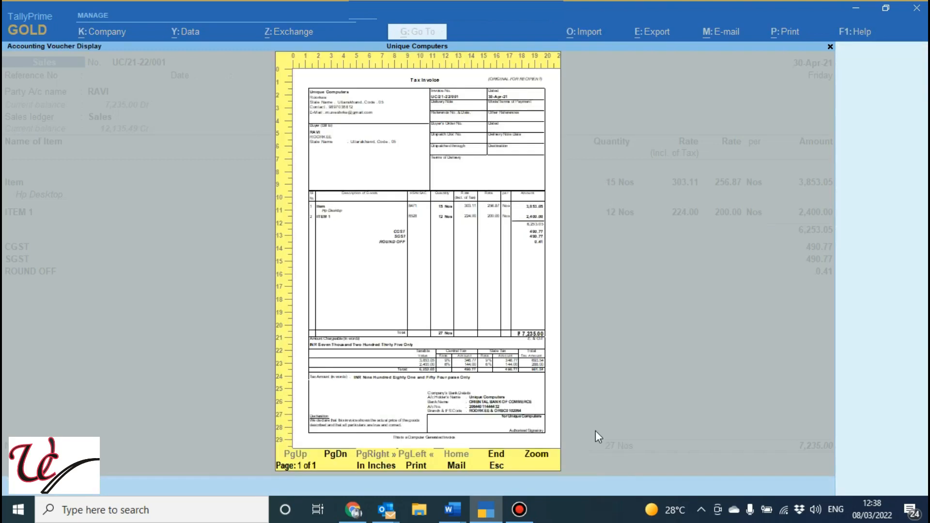
{"action": "left_click", "coordinate": [537, 455]}
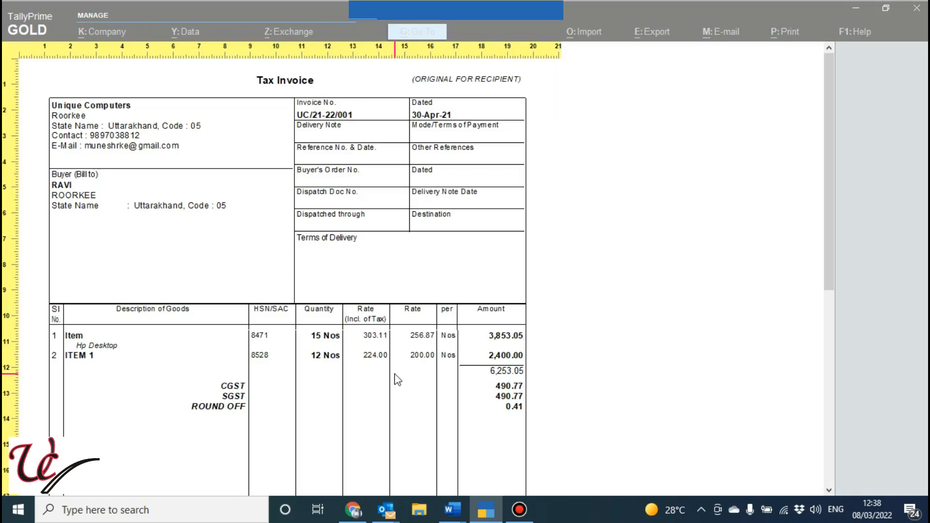
{"action": "key", "text": "Escape"}
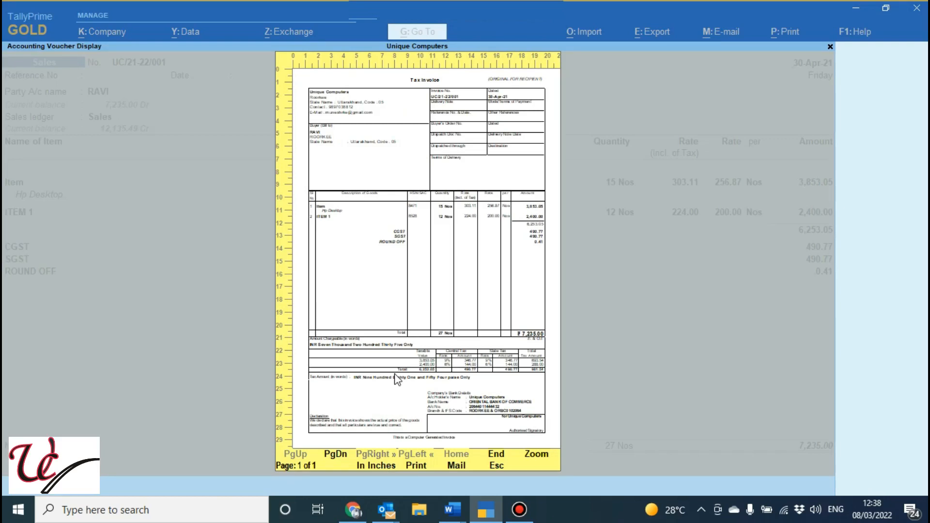
{"action": "key", "text": "Escape"}
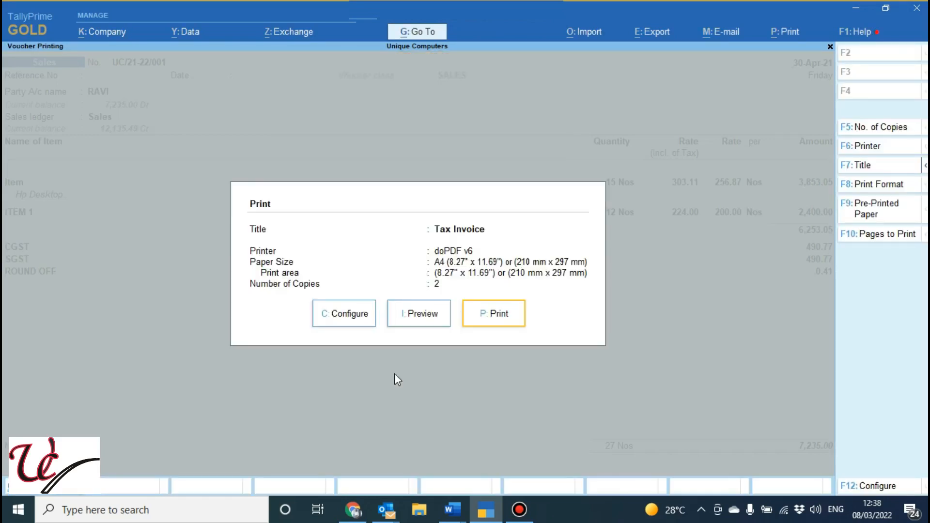
Return to the voucher, open the first line's stock item for alteration, check its Rate of Duty field, and go back to the voucher
{"action": "key", "text": "Escape"}
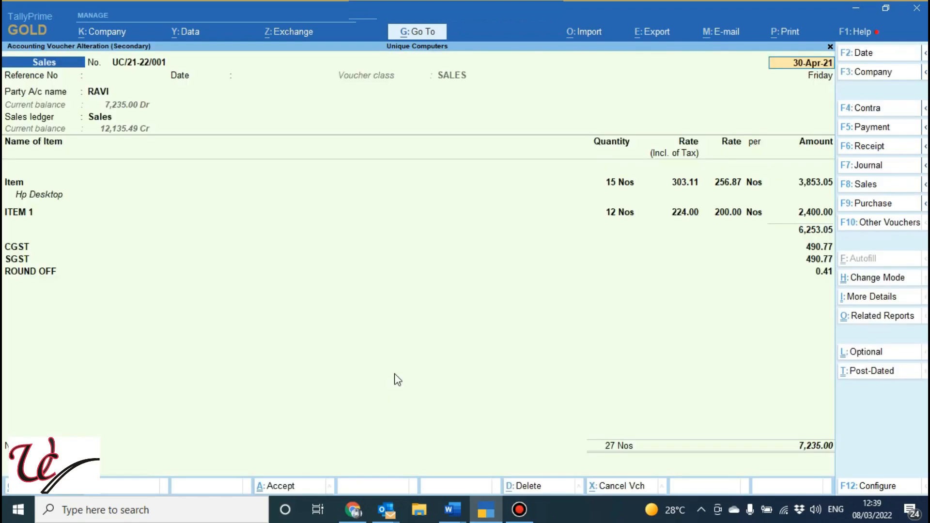
{"action": "left_click", "coordinate": [10, 185]}
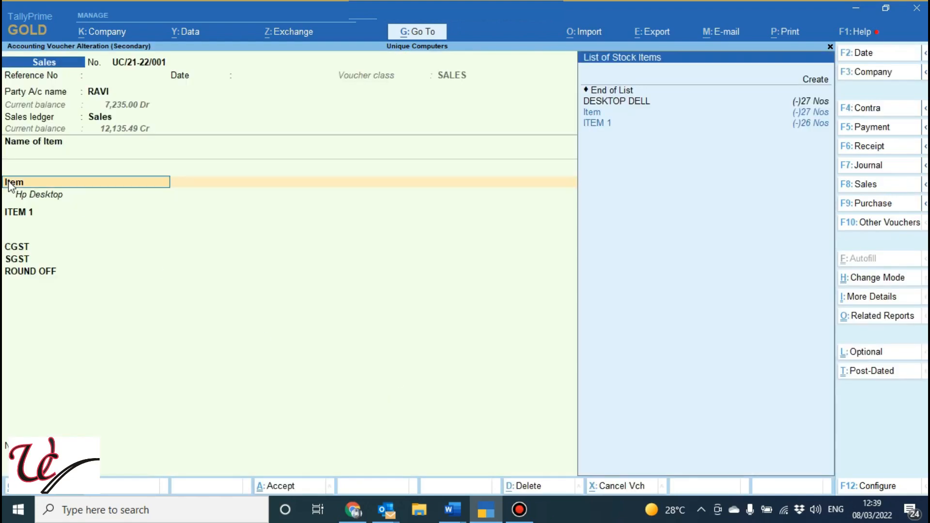
{"action": "key", "text": "ctrl+Return"}
{"action": "key", "text": "Return"}
{"action": "key", "text": "Return"}
{"action": "key", "text": "Return"}
{"action": "key", "text": "Return"}
{"action": "key", "text": "Return"}
{"action": "key", "text": "Return"}
{"action": "key", "text": "Return"}
{"action": "key", "text": "Return"}
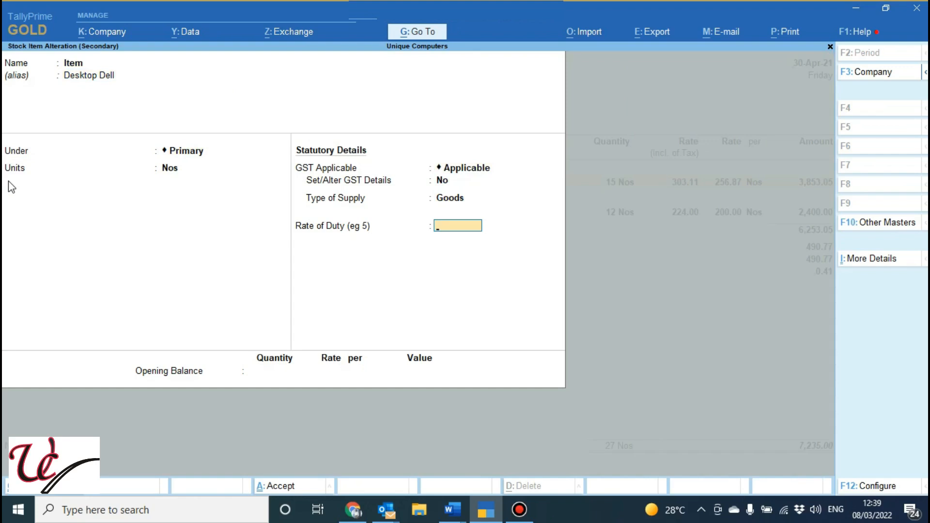
{"action": "key", "text": "Return"}
{"action": "key", "text": "Return"}
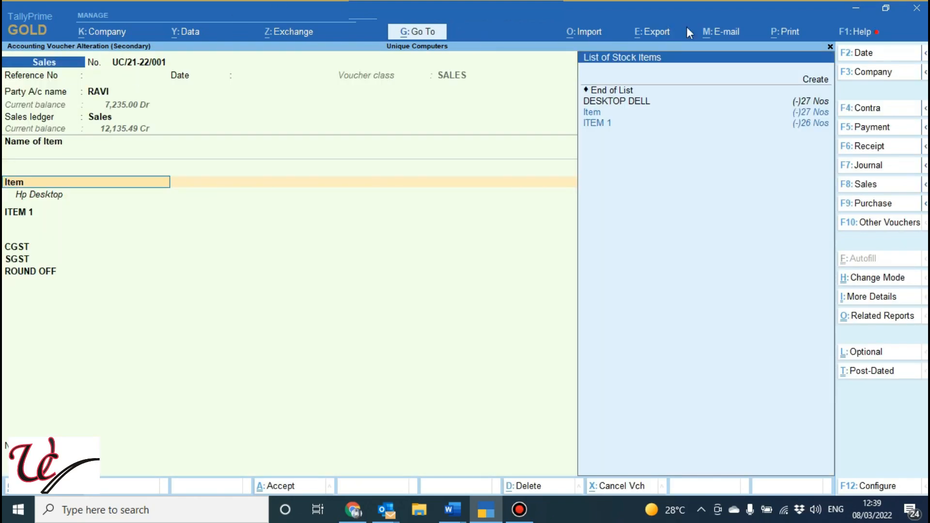
Reopen the voucher's print configuration and set Show Rate of Duty for Stock Items and Show Rate Inclusive of Tax to No
{"action": "left_click", "coordinate": [795, 39]}
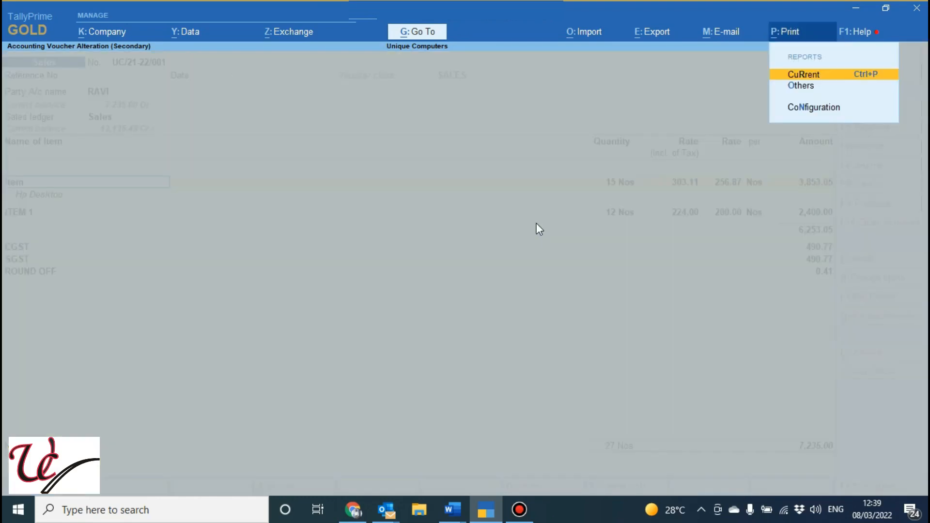
{"action": "key", "text": "Return"}
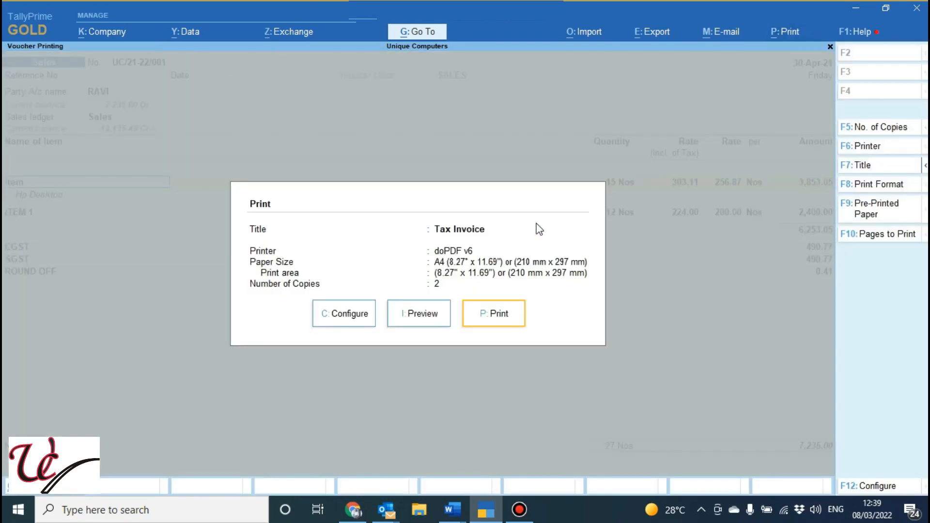
{"action": "left_click", "coordinate": [351, 316]}
{"action": "key", "text": "Down"}
{"action": "key", "text": "Down"}
{"action": "key", "text": "Down"}
{"action": "key", "text": "Down"}
{"action": "key", "text": "Down"}
{"action": "key", "text": "Down"}
{"action": "key", "text": "Down"}
{"action": "key", "text": "Down"}
{"action": "key", "text": "Down"}
{"action": "key", "text": "Down"}
{"action": "key", "text": "Down"}
{"action": "key", "text": "Down"}
{"action": "key", "text": "Down"}
{"action": "key", "text": "Down"}
{"action": "key", "text": "Down"}
{"action": "key", "text": "Down"}
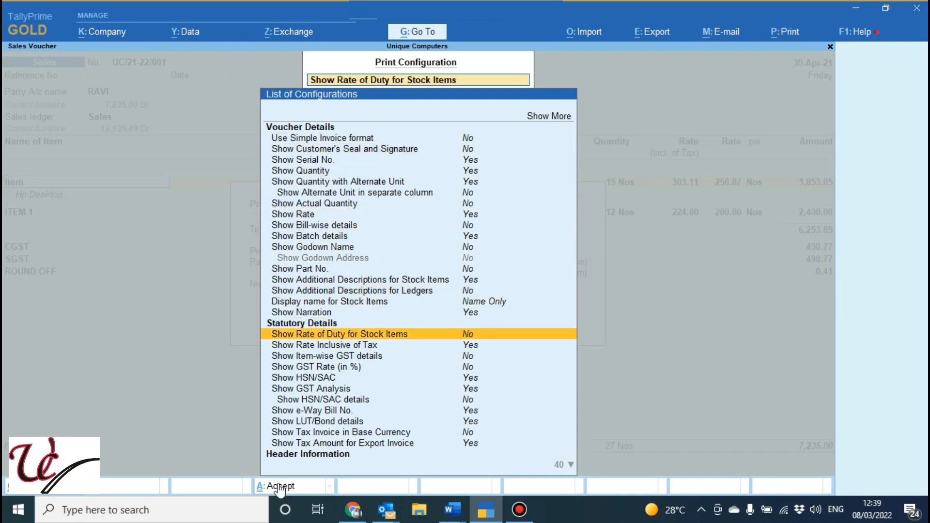
{"action": "key", "text": "Return"}
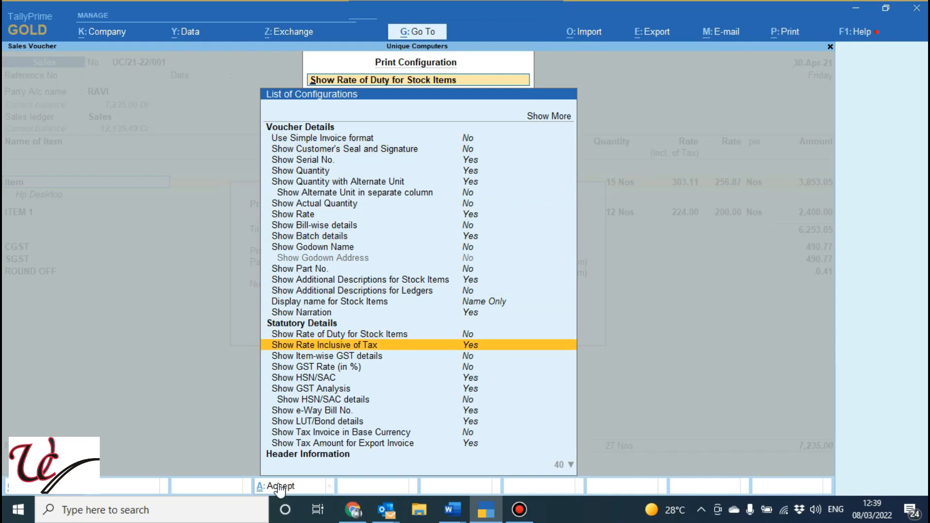
{"action": "key", "text": "Return"}
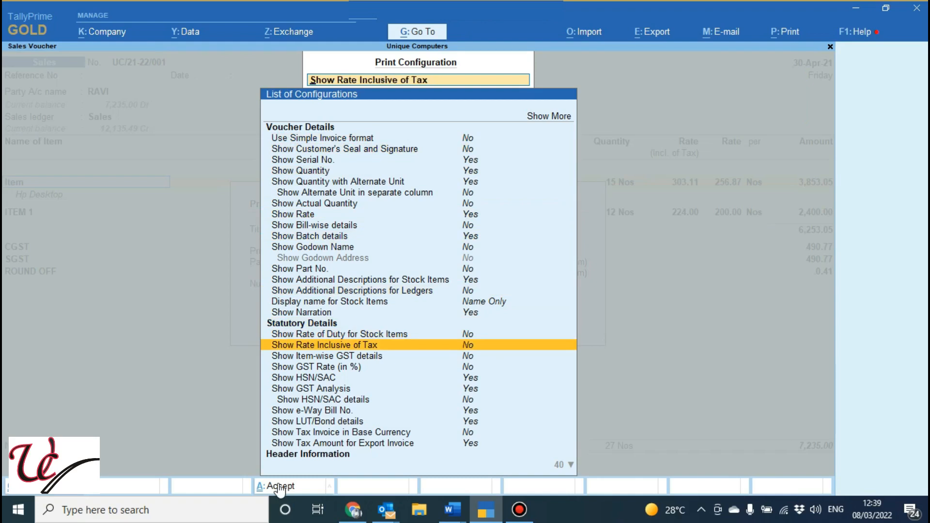
Set Show GST Rate (in %) and Show HSN/SAC details to Yes and accept the print configuration
{"action": "key", "text": "Down"}
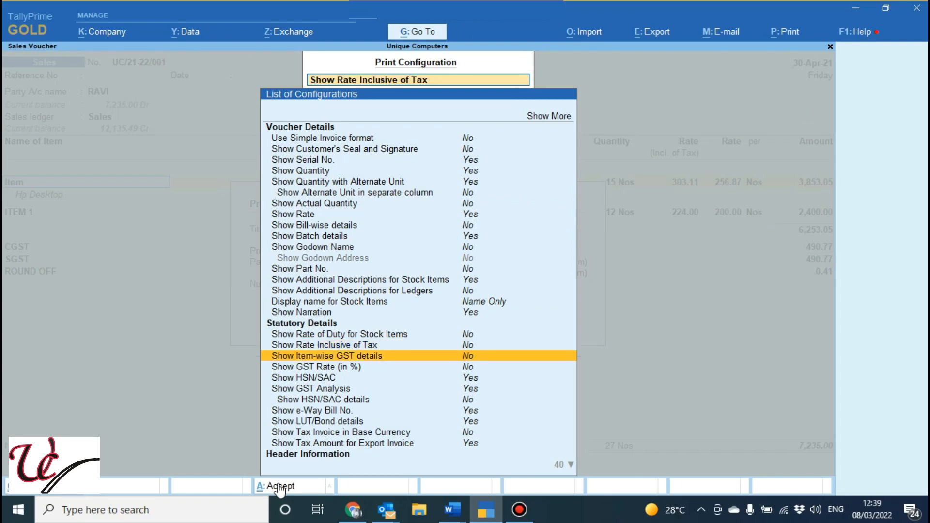
{"action": "key", "text": "Down"}
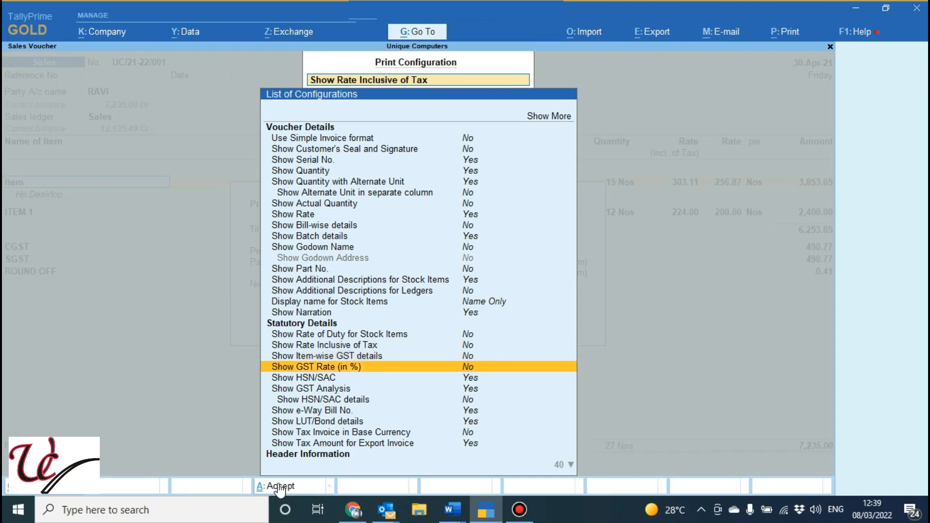
{"action": "key", "text": "Return"}
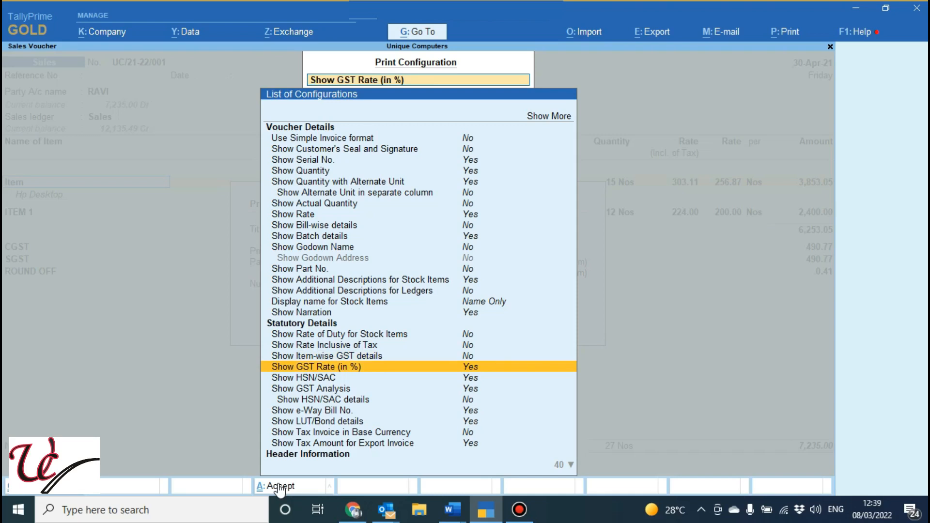
{"action": "key", "text": "Down"}
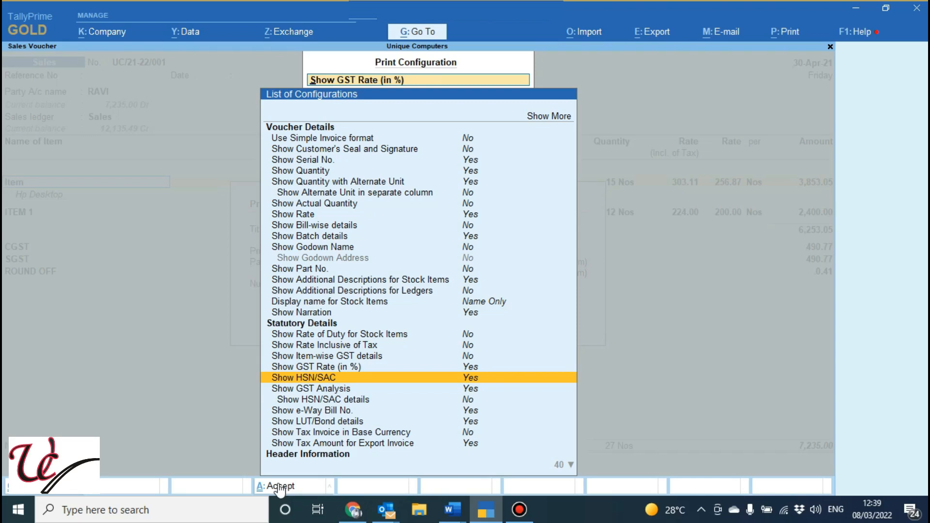
{"action": "key", "text": "Down"}
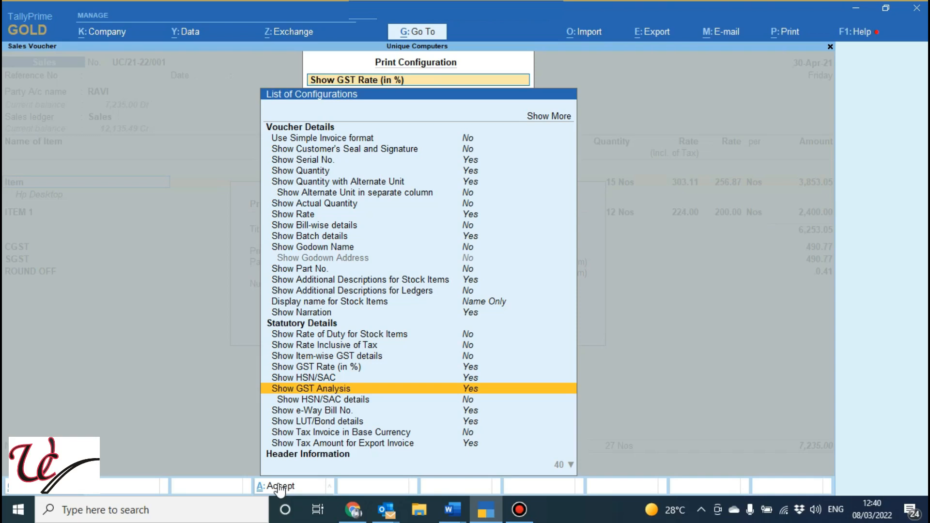
{"action": "key", "text": "Down"}
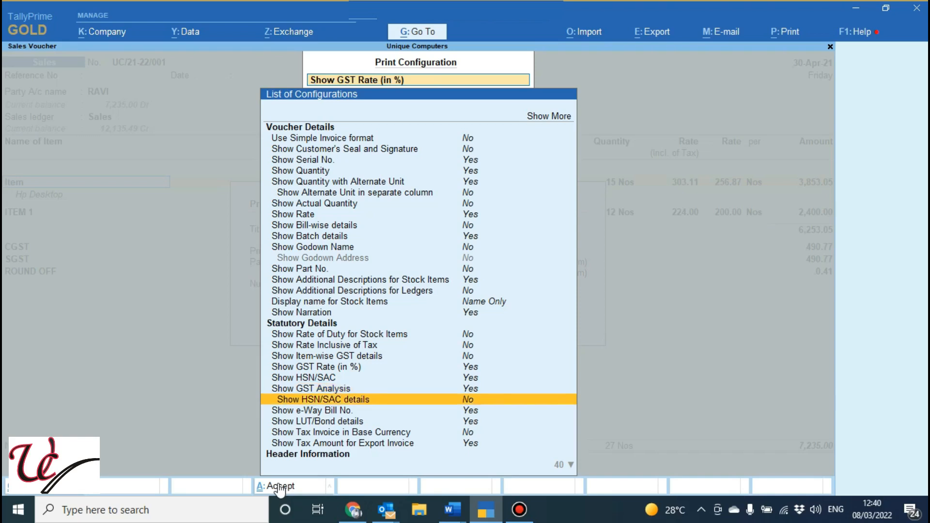
{"action": "key", "text": "Return"}
{"action": "key", "text": "ctrl"}
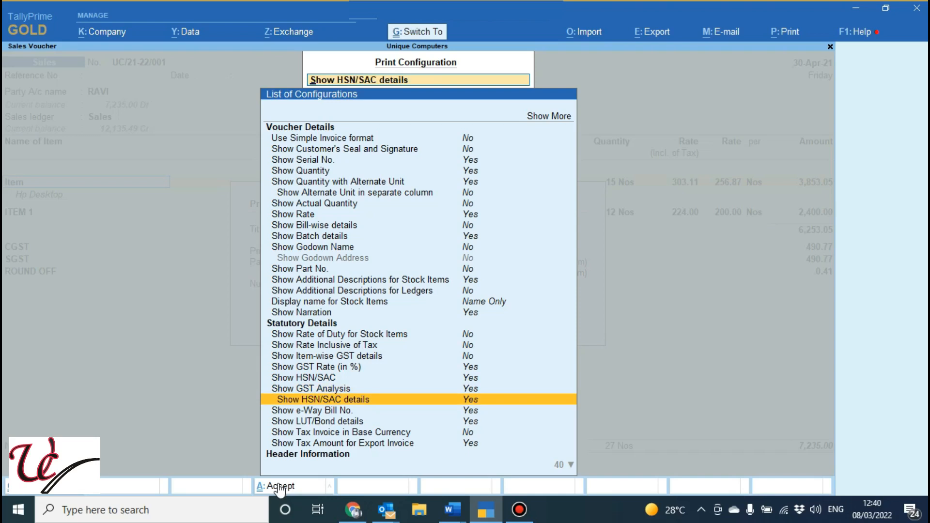
{"action": "key", "text": "ctrl+a"}
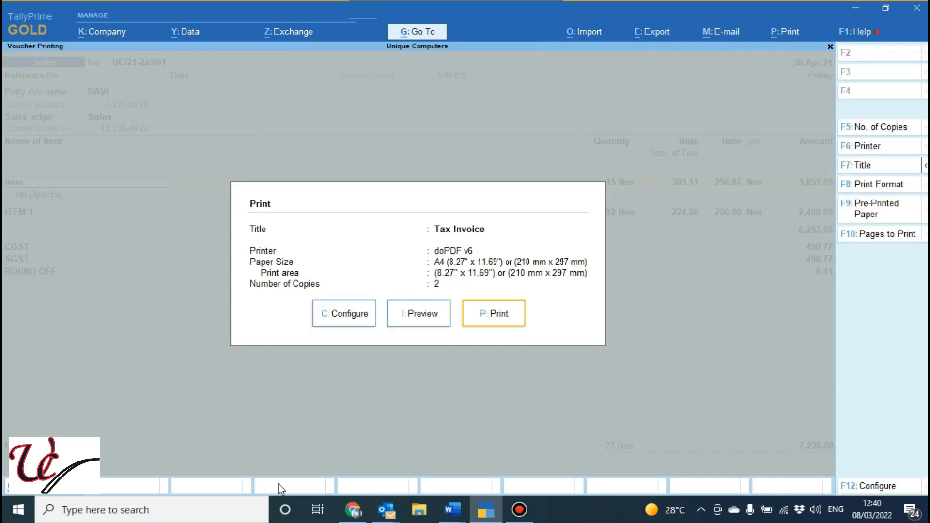
Preview the invoice enlarged, examine the HSN/SAC tax breakdown below the total, and return to the print settings
{"action": "left_click", "coordinate": [427, 315]}
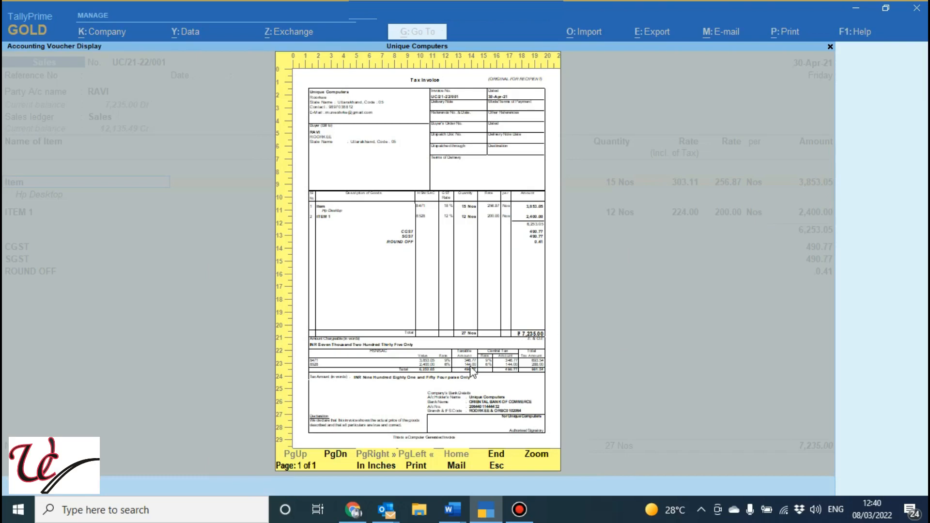
{"action": "left_click", "coordinate": [536, 459]}
{"action": "left_click_drag", "start_coordinate": [824, 208], "coordinate": [843, 417]}
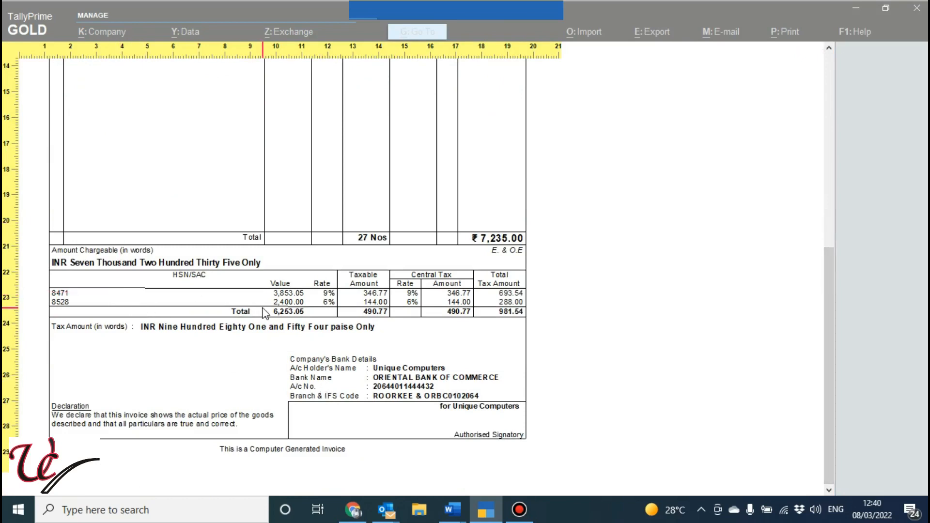
{"action": "key", "text": "Escape"}
{"action": "key", "text": "Escape"}
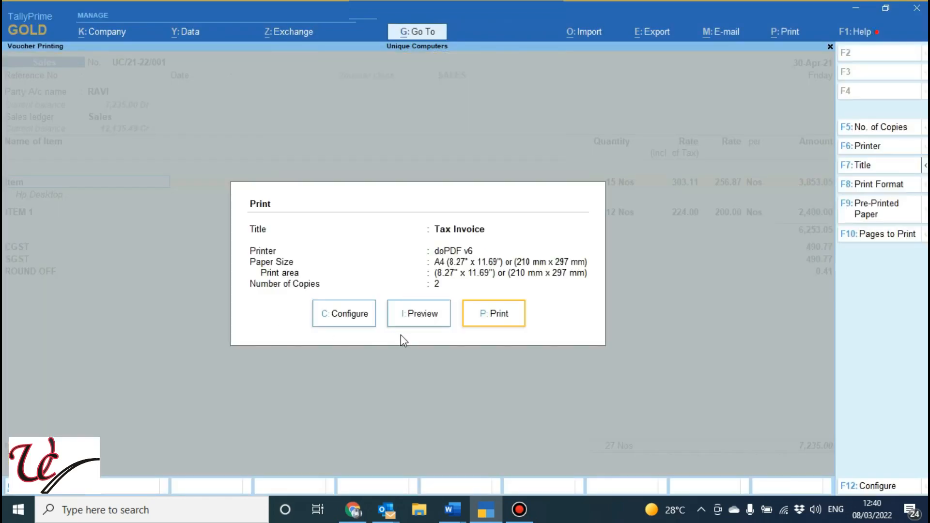
Reopen the print configuration, set Show GST Analysis to No, and preview the invoice
{"action": "left_click", "coordinate": [356, 318]}
{"action": "key", "text": "Down"}
{"action": "key", "text": "Down"}
{"action": "key", "text": "Down"}
{"action": "key", "text": "Down"}
{"action": "key", "text": "Down"}
{"action": "key", "text": "Down"}
{"action": "key", "text": "Down"}
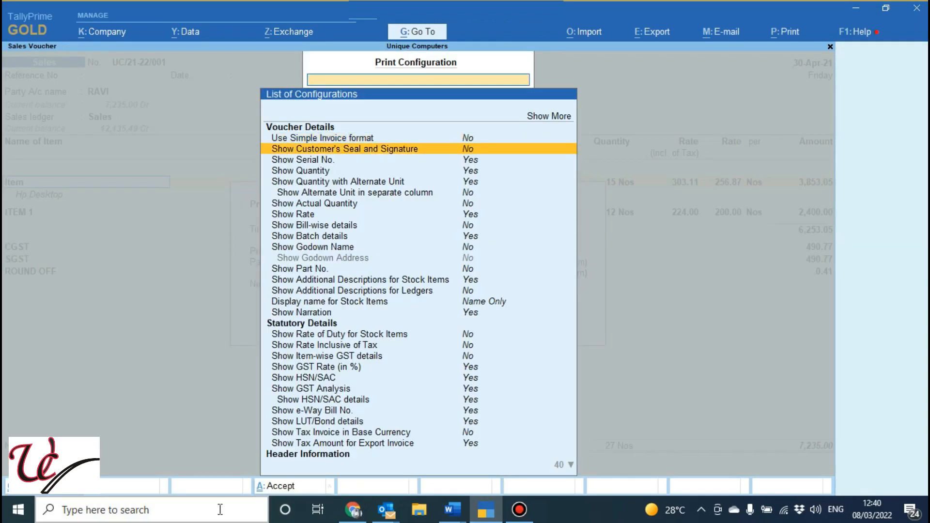
{"action": "key", "text": "Down"}
{"action": "key", "text": "Down"}
{"action": "key", "text": "Down"}
{"action": "key", "text": "Down"}
{"action": "key", "text": "Down"}
{"action": "key", "text": "Down"}
{"action": "key", "text": "Down"}
{"action": "key", "text": "Down"}
{"action": "key", "text": "Down"}
{"action": "key", "text": "Down"}
{"action": "key", "text": "Down"}
{"action": "key", "text": "Down"}
{"action": "key", "text": "Down"}
{"action": "key", "text": "Down"}
{"action": "key", "text": "Down"}
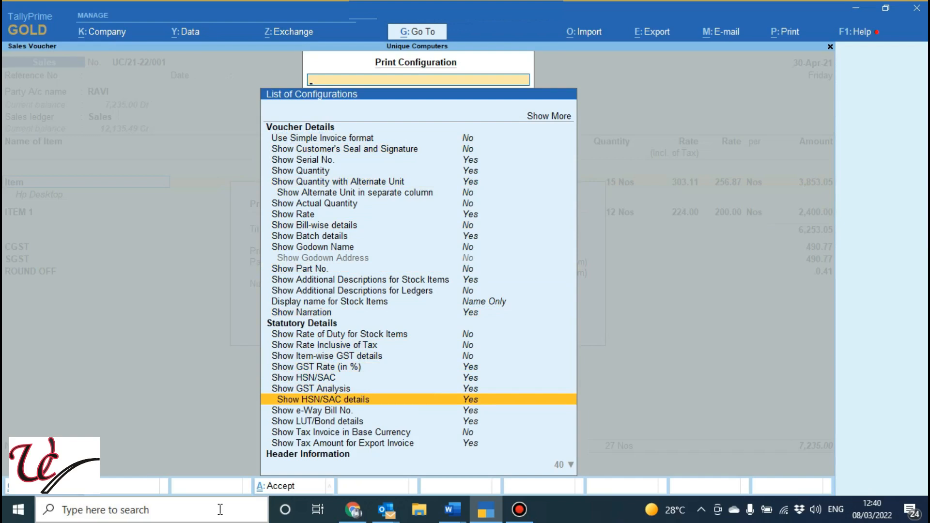
{"action": "key", "text": "Up"}
{"action": "key", "text": "Return"}
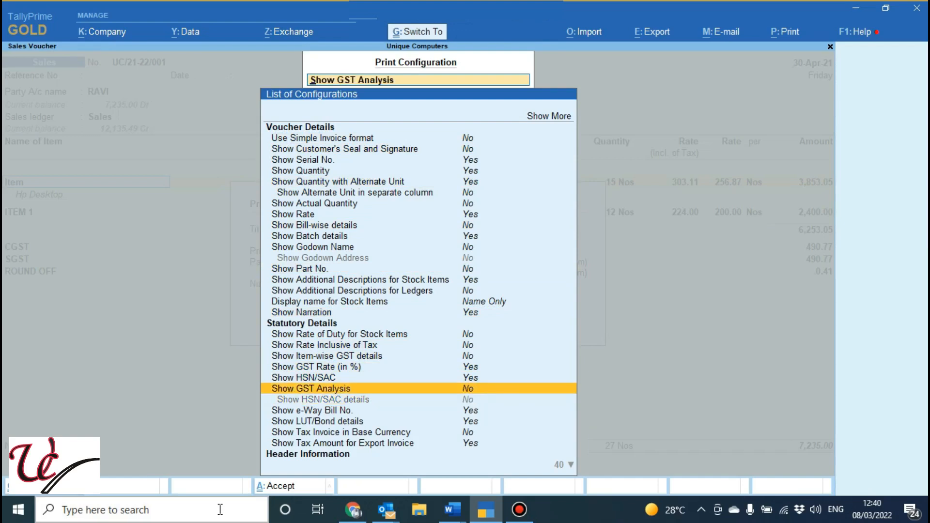
{"action": "key", "text": "Escape"}
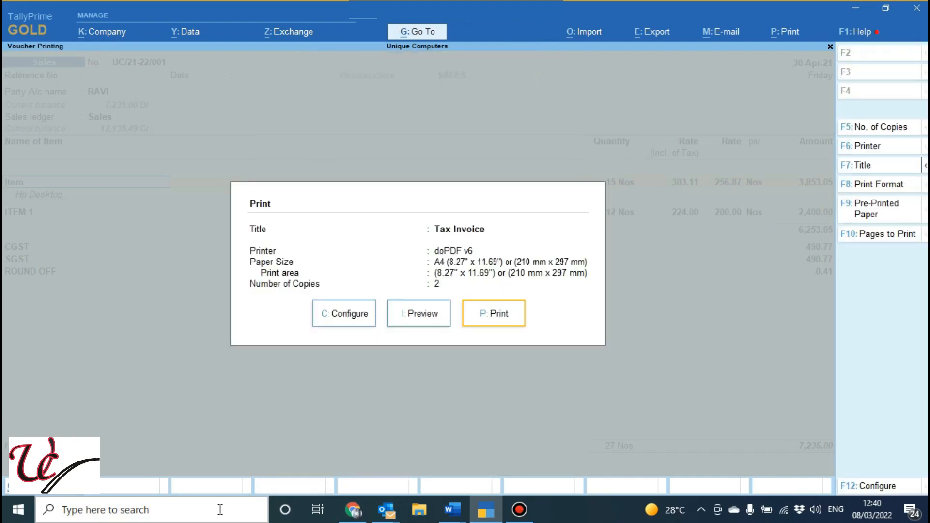
{"action": "left_click", "coordinate": [420, 324]}
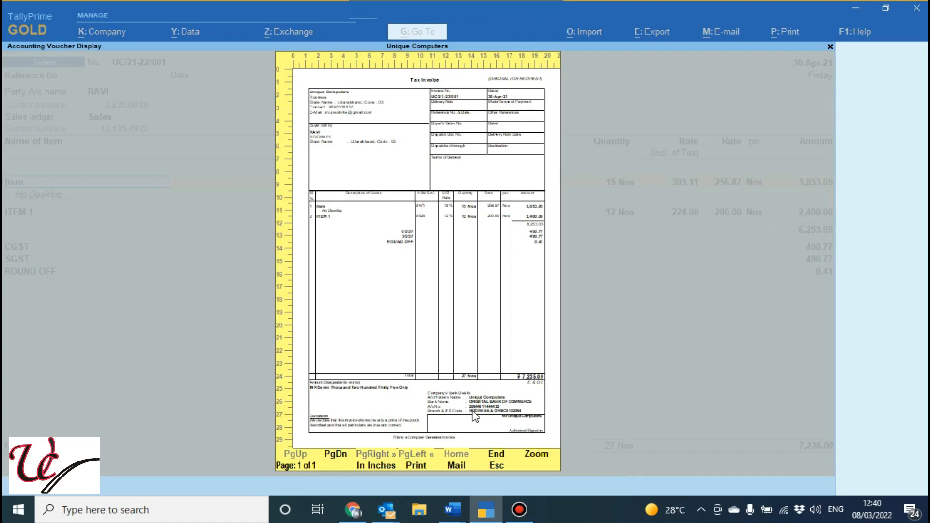
Close the invoice preview and reopen the voucher's print configuration with the full list of options
{"action": "key", "text": "Escape"}
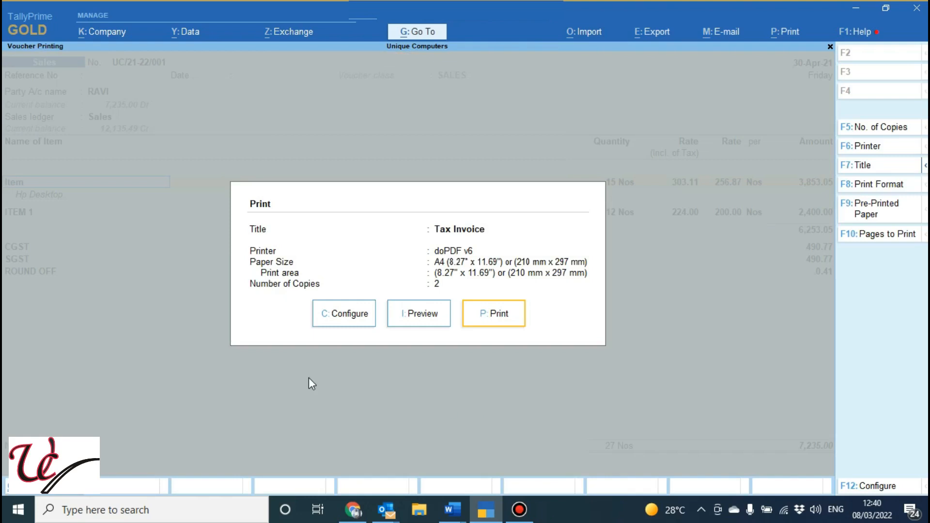
{"action": "left_click", "coordinate": [355, 314]}
{"action": "key", "text": "Up"}
{"action": "key", "text": "Up"}
{"action": "key", "text": "Return"}
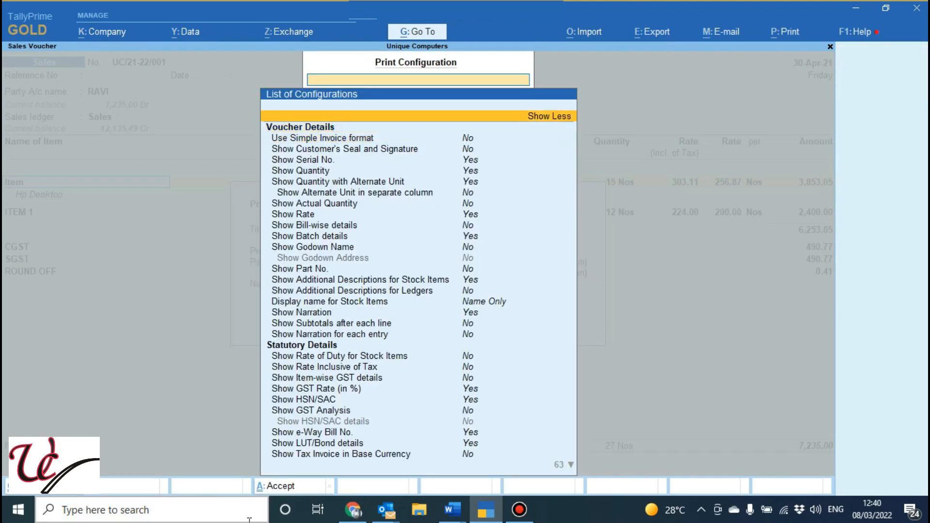
Look through the Voucher Details and Statutory Details options down to the page options under Header Information
{"action": "key", "text": "Down"}
{"action": "key", "text": "Down"}
{"action": "key", "text": "Down"}
{"action": "key", "text": "Down"}
{"action": "key", "text": "Down"}
{"action": "key", "text": "Down"}
{"action": "key", "text": "Down"}
{"action": "key", "text": "Down"}
{"action": "key", "text": "Down"}
{"action": "key", "text": "Down"}
{"action": "key", "text": "Down"}
{"action": "key", "text": "Down"}
{"action": "key", "text": "Down"}
{"action": "key", "text": "Down"}
{"action": "key", "text": "Down"}
{"action": "key", "text": "Down"}
{"action": "key", "text": "Down"}
{"action": "key", "text": "Down"}
{"action": "key", "text": "Down"}
{"action": "key", "text": "Down"}
{"action": "key", "text": "Down"}
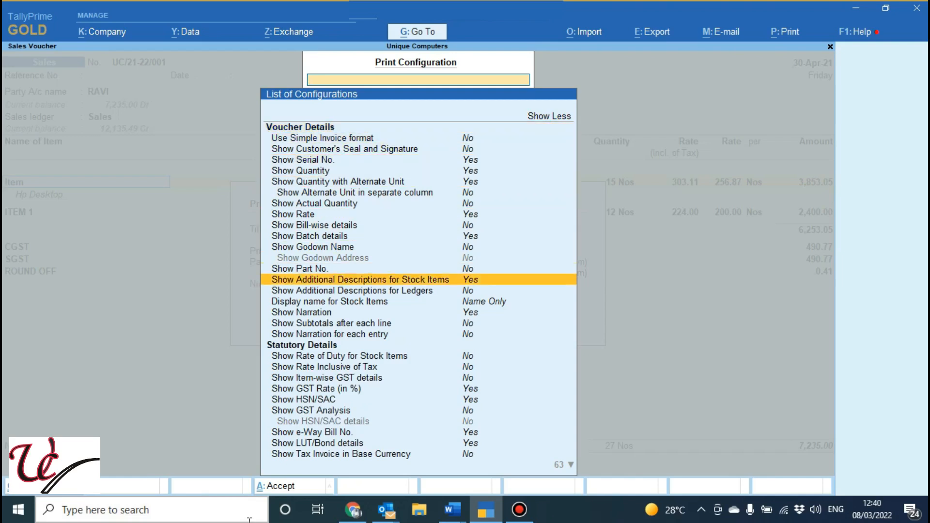
{"action": "key", "text": "Down"}
{"action": "key", "text": "Down"}
{"action": "key", "text": "Down"}
{"action": "key", "text": "Down"}
{"action": "key", "text": "Down"}
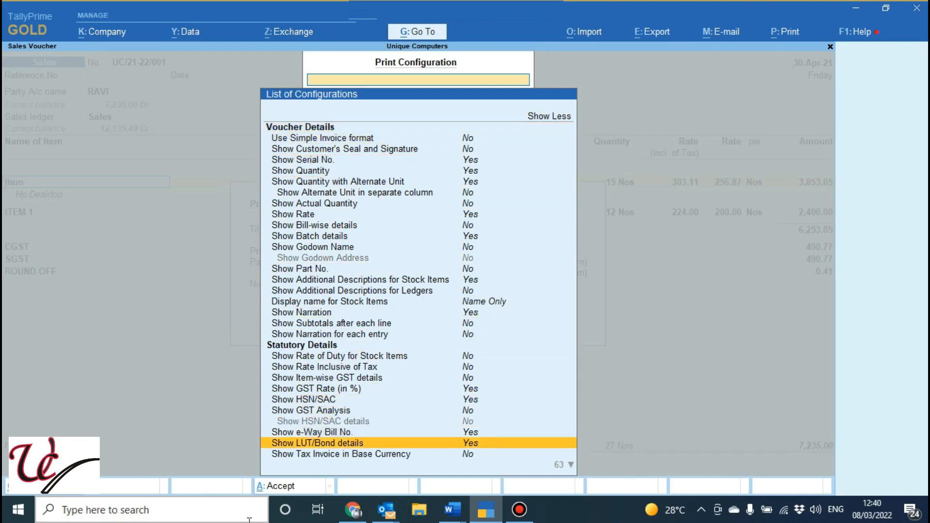
{"action": "key", "text": "Down"}
{"action": "key", "text": "Down"}
{"action": "key", "text": "Down"}
{"action": "key", "text": "Down"}
{"action": "key", "text": "Down"}
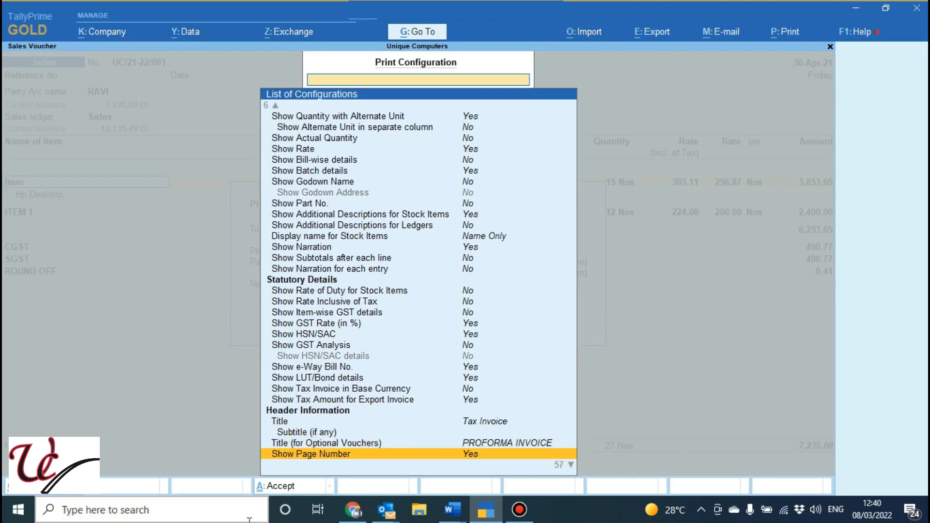
{"action": "key", "text": "Down"}
{"action": "key", "text": "Down"}
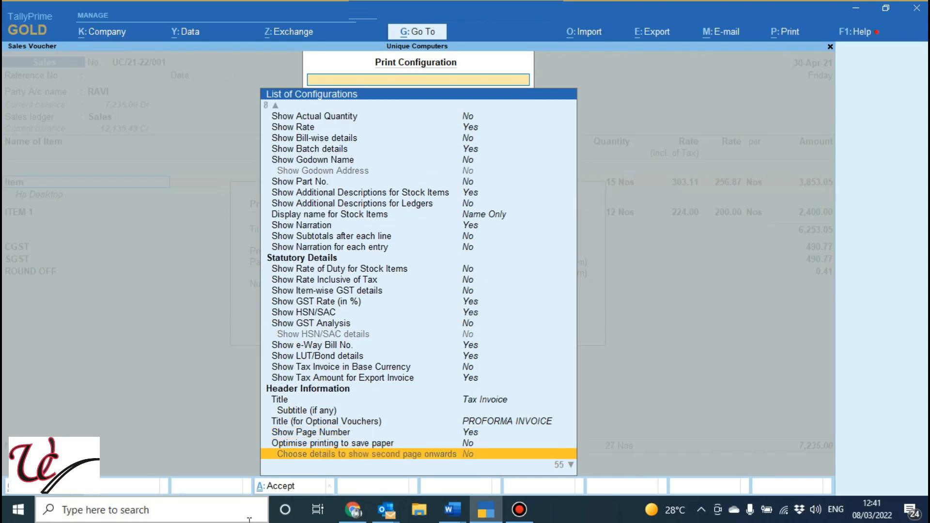
Examine the base currency and export tax options and the Header Information settings for title, page number and paper-saving printing
{"action": "key", "text": "Up"}
{"action": "key", "text": "Up"}
{"action": "key", "text": "Up"}
{"action": "key", "text": "Up"}
{"action": "key", "text": "Up"}
{"action": "key", "text": "Up"}
{"action": "key", "text": "Up"}
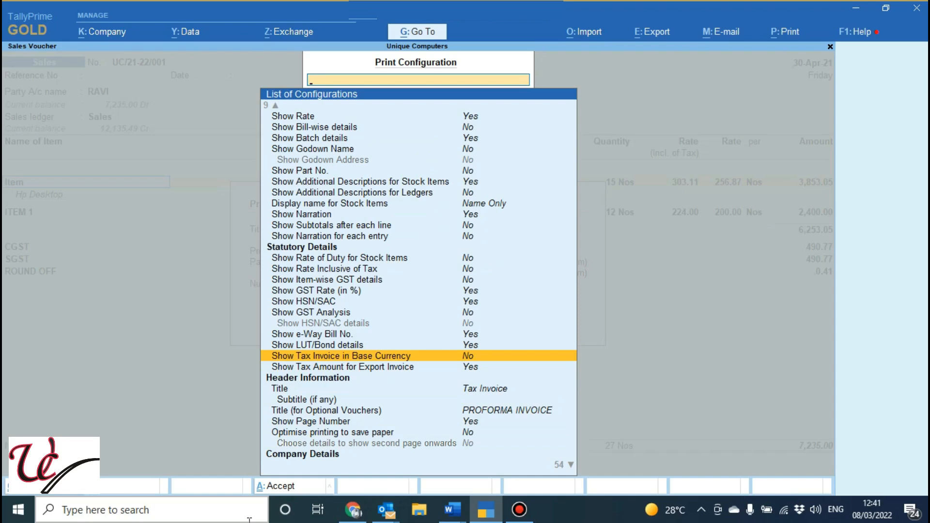
{"action": "key", "text": "Down"}
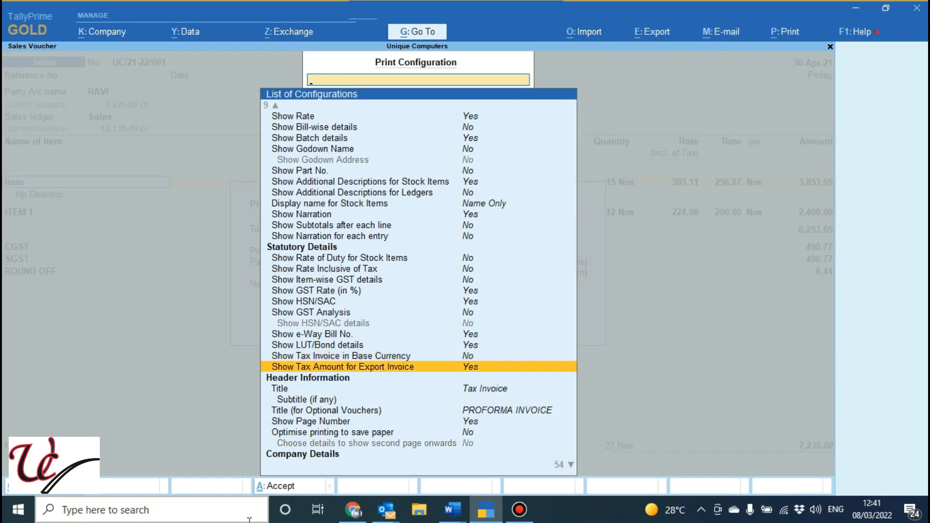
{"action": "key", "text": "Down"}
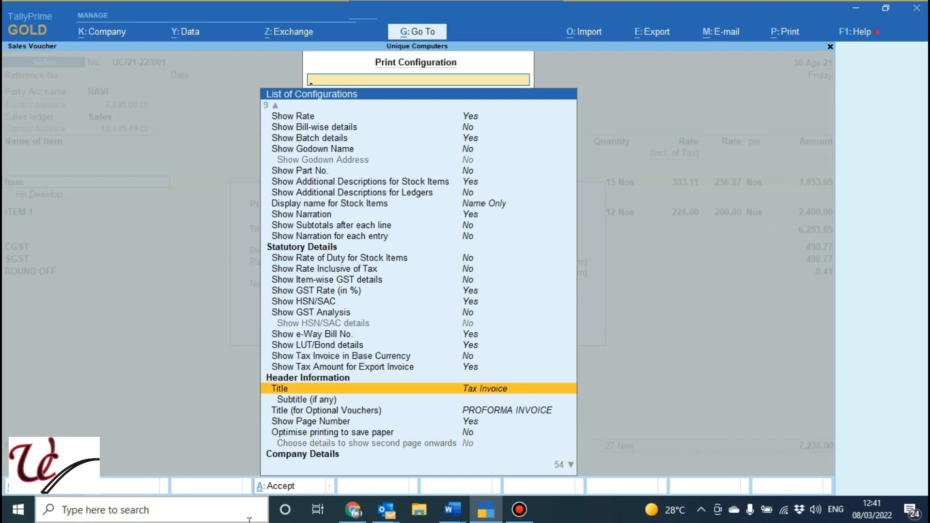
{"action": "key", "text": "Down"}
{"action": "key", "text": "Down"}
{"action": "key", "text": "Down"}
{"action": "key", "text": "Down"}
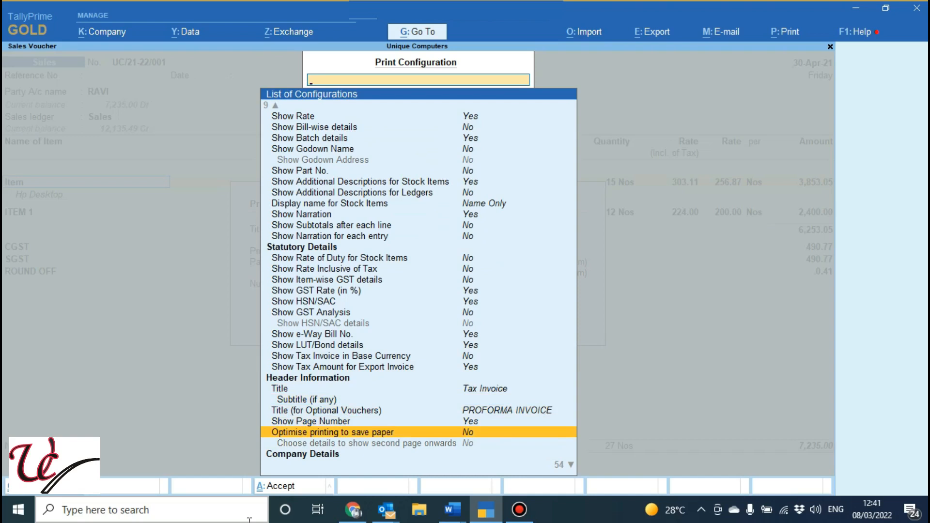
{"action": "key", "text": "Down"}
{"action": "key", "text": "Down"}
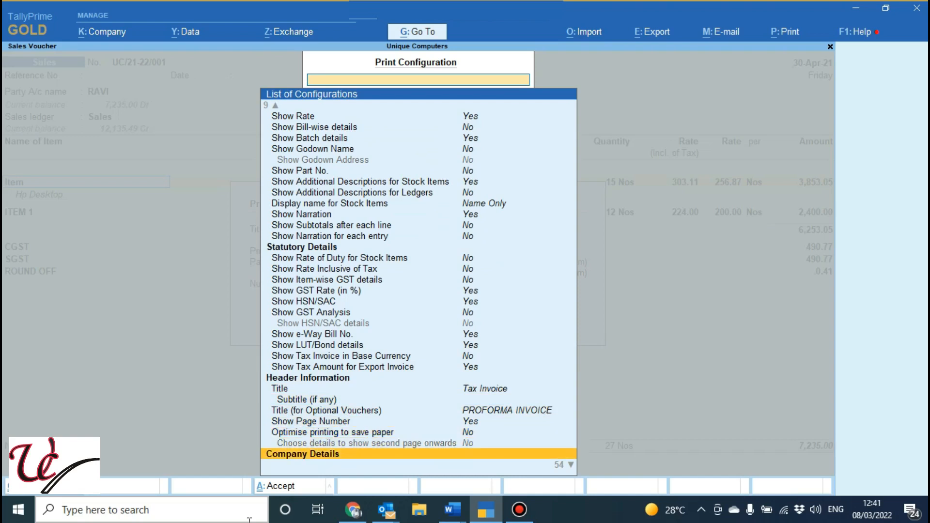
Examine the Company Details options, including company name, address, phone number, website and bank details
{"action": "key", "text": "Down"}
{"action": "key", "text": "Down"}
{"action": "key", "text": "Down"}
{"action": "key", "text": "Down"}
{"action": "key", "text": "Down"}
{"action": "key", "text": "Down"}
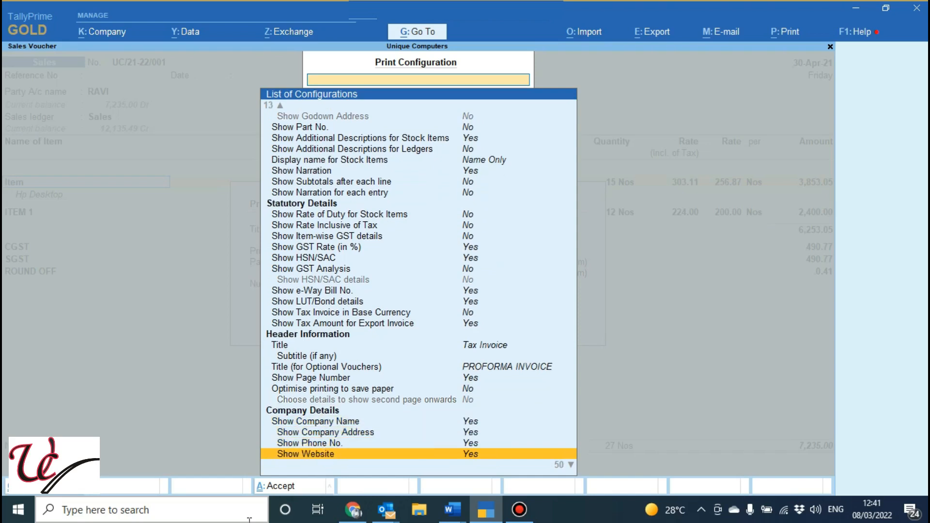
{"action": "key", "text": "Down"}
{"action": "key", "text": "Down"}
{"action": "key", "text": "Down"}
{"action": "key", "text": "Down"}
{"action": "key", "text": "Down"}
{"action": "key", "text": "Down"}
{"action": "key", "text": "Down"}
{"action": "key", "text": "Down"}
{"action": "key", "text": "Up"}
{"action": "key", "text": "Up"}
{"action": "key", "text": "Up"}
{"action": "key", "text": "Up"}
{"action": "key", "text": "Up"}
{"action": "key", "text": "Up"}
{"action": "key", "text": "Up"}
{"action": "key", "text": "Up"}
{"action": "key", "text": "Up"}
{"action": "key", "text": "Up"}
{"action": "key", "text": "Up"}
{"action": "key", "text": "Up"}
{"action": "key", "text": "Up"}
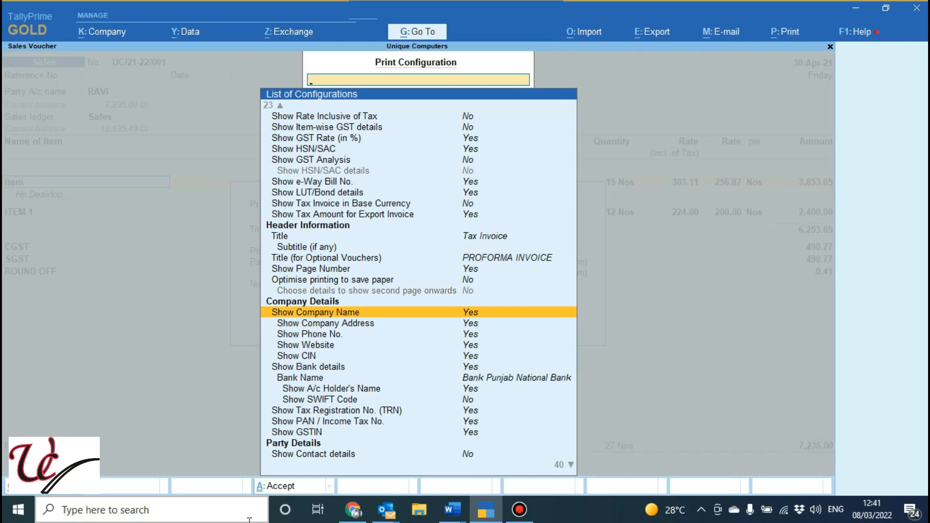
Set Show Company Name to No and back to Yes, and check the options beneath it
{"action": "key", "text": "Return"}
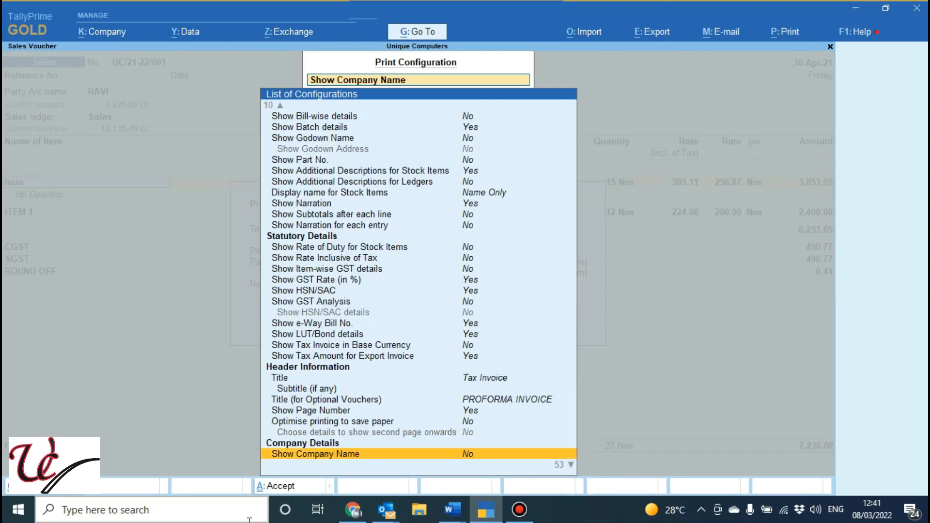
{"action": "key", "text": "Return"}
{"action": "key", "text": "Down"}
{"action": "key", "text": "Down"}
{"action": "key", "text": "Down"}
{"action": "key", "text": "Down"}
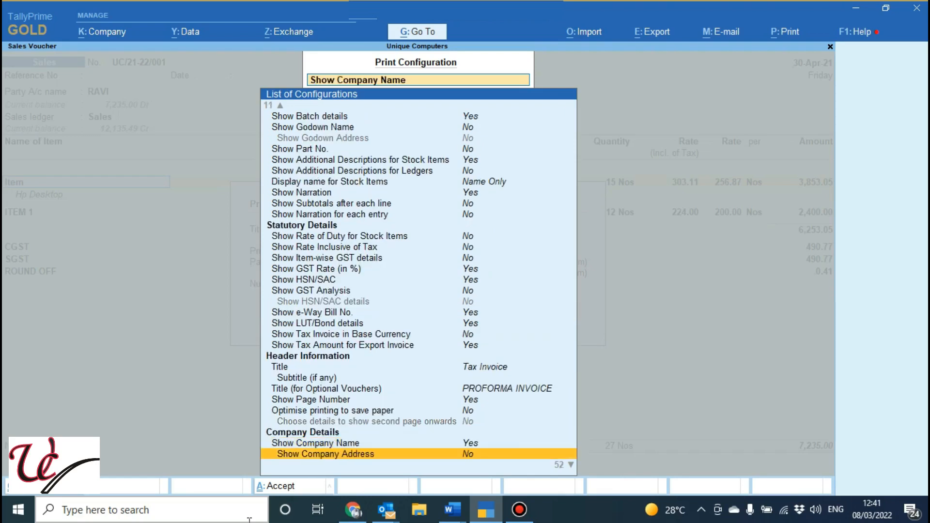
Set Show Company Address, Show Phone No., Show Website and Show CIN to Yes
{"action": "key", "text": "Up"}
{"action": "key", "text": "Up"}
{"action": "key", "text": "Up"}
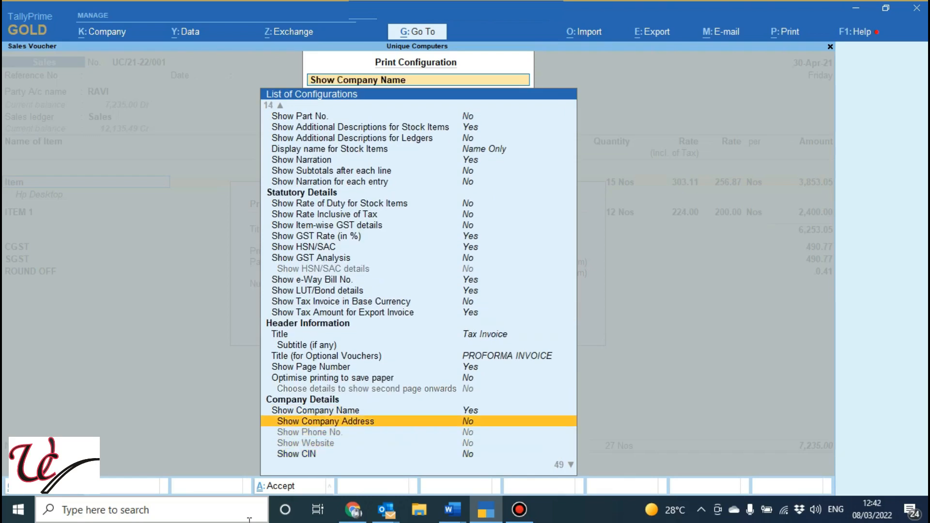
{"action": "key", "text": "Return"}
{"action": "key", "text": "Down"}
{"action": "key", "text": "Down"}
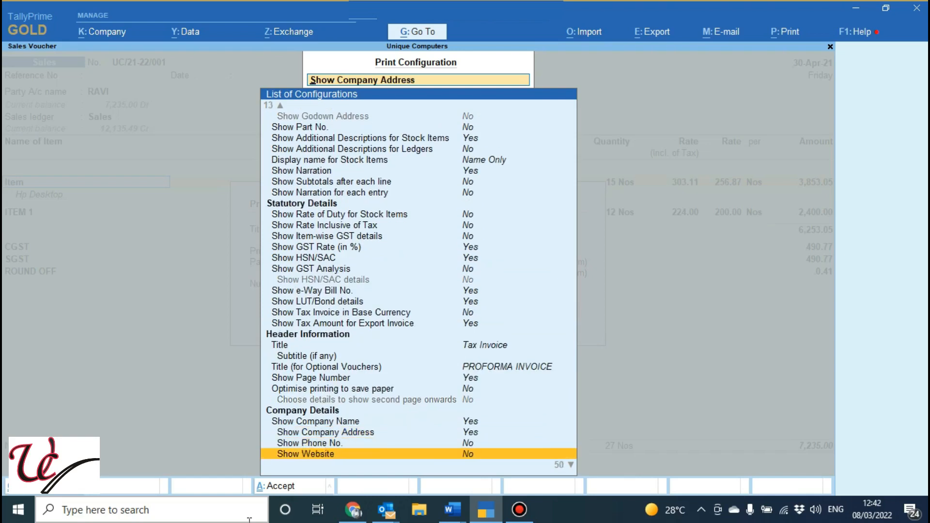
{"action": "key", "text": "Up"}
{"action": "key", "text": "Return"}
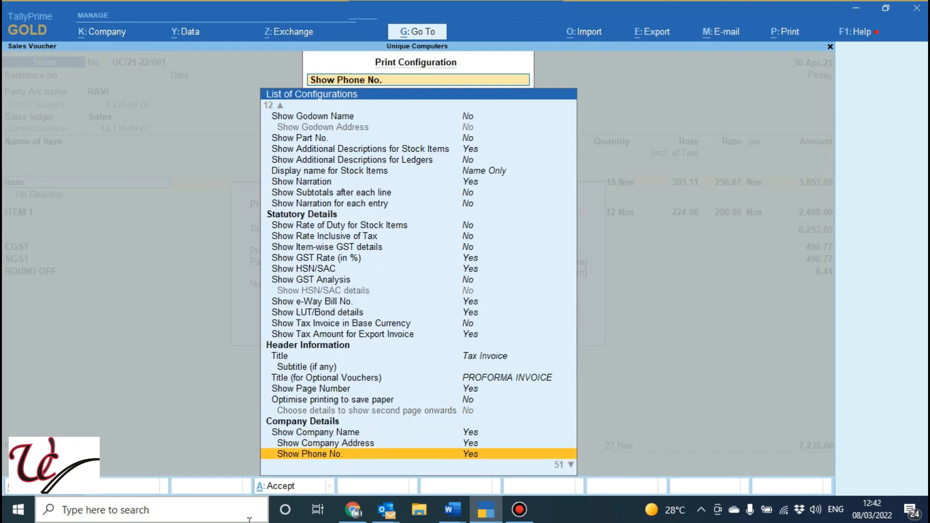
{"action": "key", "text": "Down"}
{"action": "key", "text": "Return"}
{"action": "key", "text": "Down"}
{"action": "key", "text": "Return"}
Examine the bank details, SWIFT code and tax registration options of the company, and the first Party Details options
{"action": "key", "text": "Down"}
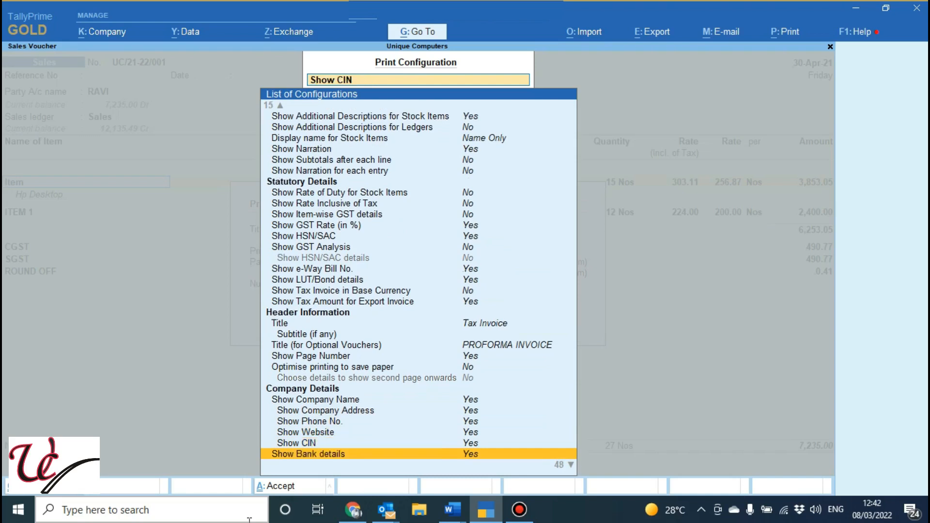
{"action": "key", "text": "Down"}
{"action": "key", "text": "Down"}
{"action": "key", "text": "Down"}
{"action": "key", "text": "Down"}
{"action": "key", "text": "Down"}
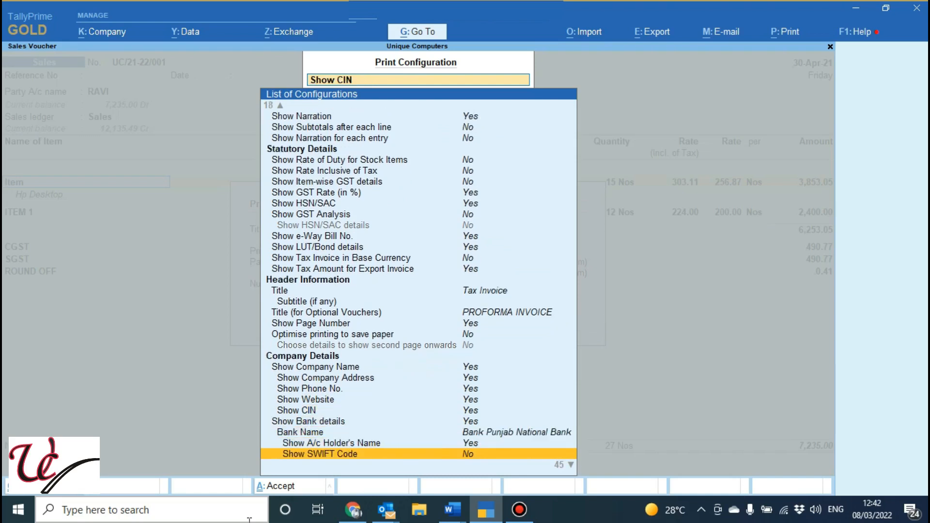
{"action": "key", "text": "Up"}
{"action": "key", "text": "Up"}
{"action": "key", "text": "Up"}
{"action": "key", "text": "Down"}
{"action": "key", "text": "Down"}
{"action": "key", "text": "Down"}
{"action": "key", "text": "Down"}
{"action": "key", "text": "Down"}
{"action": "key", "text": "Down"}
{"action": "key", "text": "Down"}
{"action": "key", "text": "Down"}
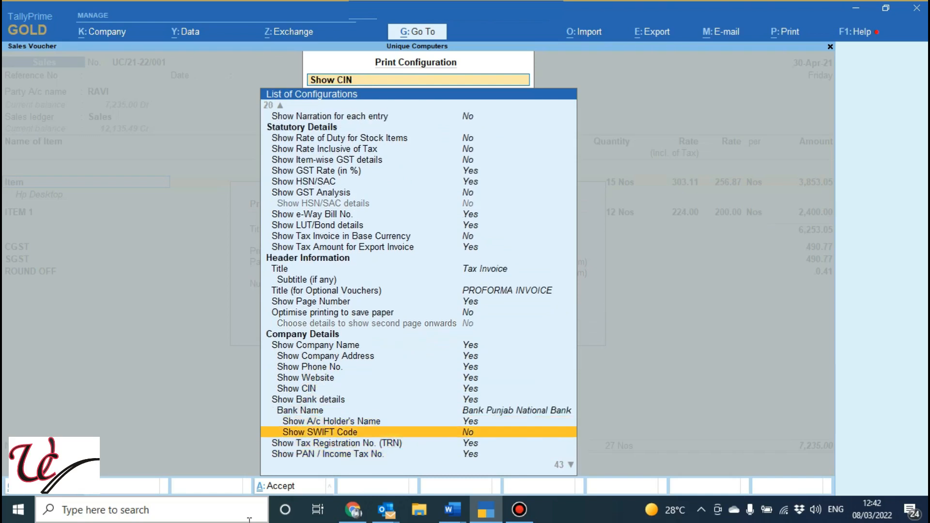
{"action": "key", "text": "Up"}
{"action": "key", "text": "Up"}
{"action": "key", "text": "Up"}
{"action": "key", "text": "Up"}
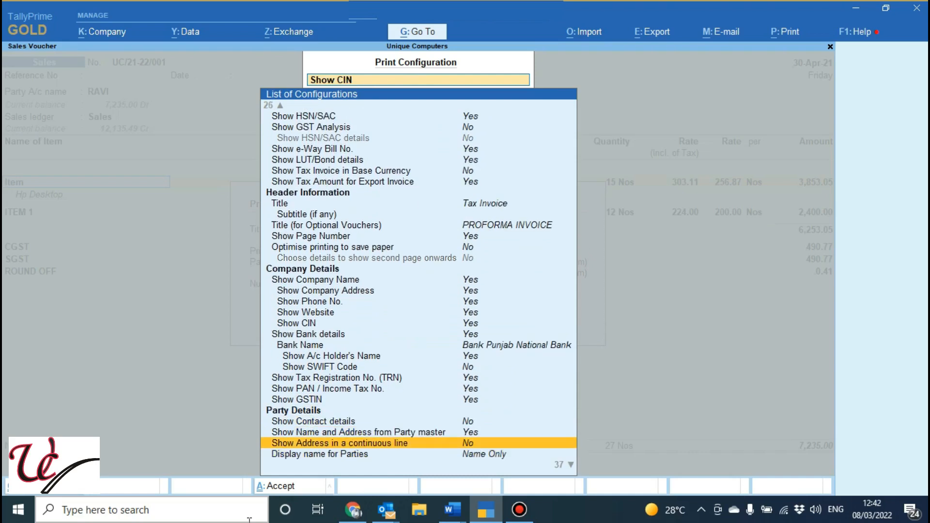
Review the remaining Party Details, the Order and Dispatch Details and the Footer Information options
{"action": "key", "text": "Down"}
{"action": "key", "text": "Down"}
{"action": "key", "text": "Down"}
{"action": "key", "text": "Down"}
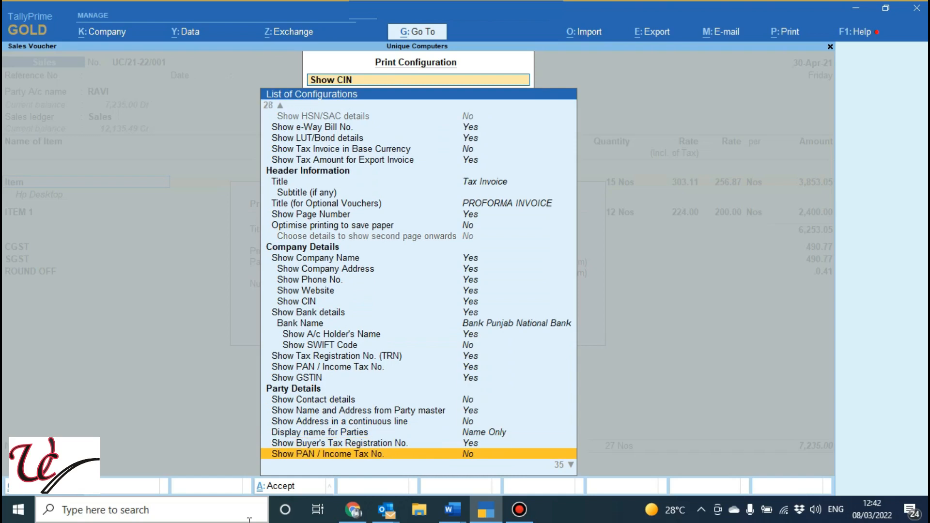
{"action": "key", "text": "Down"}
{"action": "key", "text": "Down"}
{"action": "key", "text": "Down"}
{"action": "key", "text": "Down"}
{"action": "key", "text": "Down"}
{"action": "key", "text": "Down"}
{"action": "key", "text": "Down"}
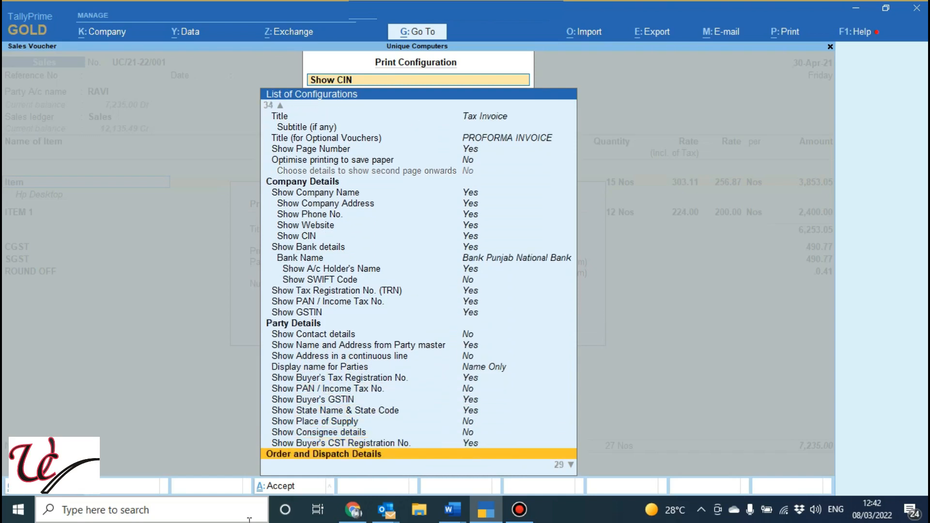
{"action": "key", "text": "Down"}
{"action": "key", "text": "Down"}
{"action": "key", "text": "Down"}
{"action": "key", "text": "Down"}
{"action": "key", "text": "Down"}
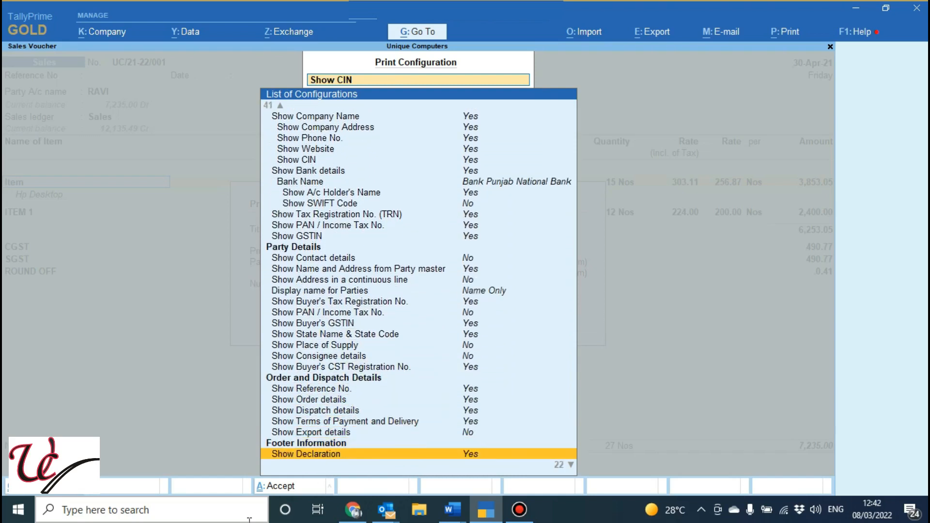
{"action": "key", "text": "Down"}
{"action": "key", "text": "Down"}
{"action": "key", "text": "Down"}
{"action": "key", "text": "Down"}
{"action": "key", "text": "Down"}
{"action": "key", "text": "Down"}
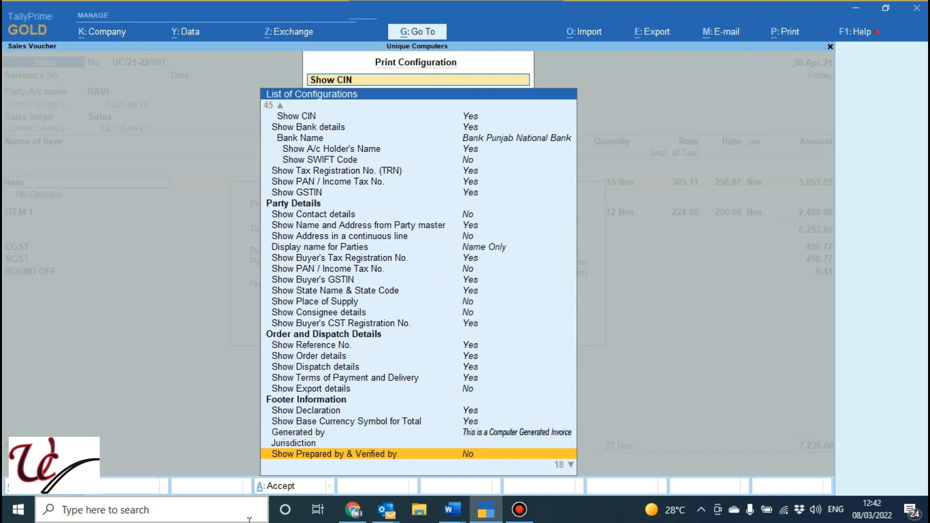
Open the Printer option under Printer Settings and display the properties of the doPDF v6 printer
{"action": "key", "text": "Down"}
{"action": "key", "text": "Down"}
{"action": "key", "text": "Down"}
{"action": "key", "text": "Down"}
{"action": "key", "text": "Down"}
{"action": "key", "text": "Down"}
{"action": "key", "text": "Down"}
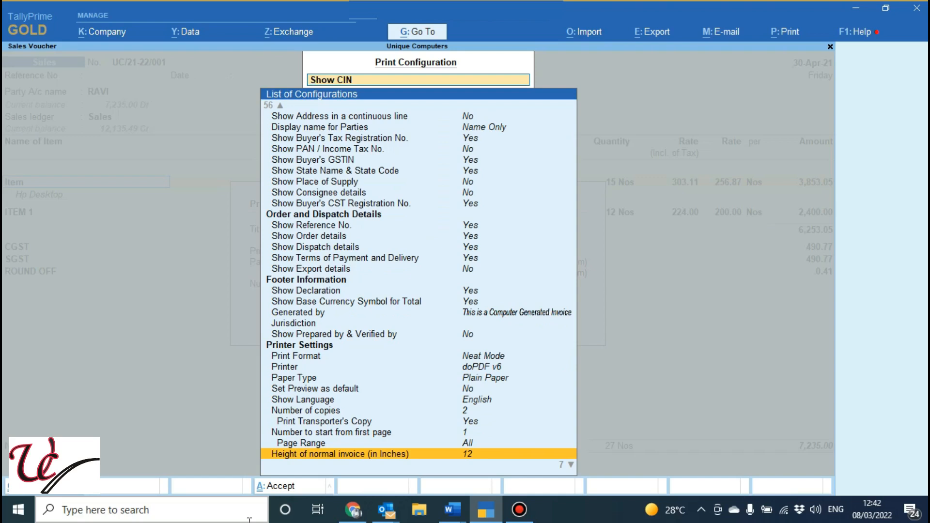
{"action": "key", "text": "Up"}
{"action": "key", "text": "Up"}
{"action": "key", "text": "Up"}
{"action": "key", "text": "Up"}
{"action": "key", "text": "Up"}
{"action": "key", "text": "Up"}
{"action": "key", "text": "Up"}
{"action": "key", "text": "Up"}
{"action": "key", "text": "Up"}
{"action": "key", "text": "Up"}
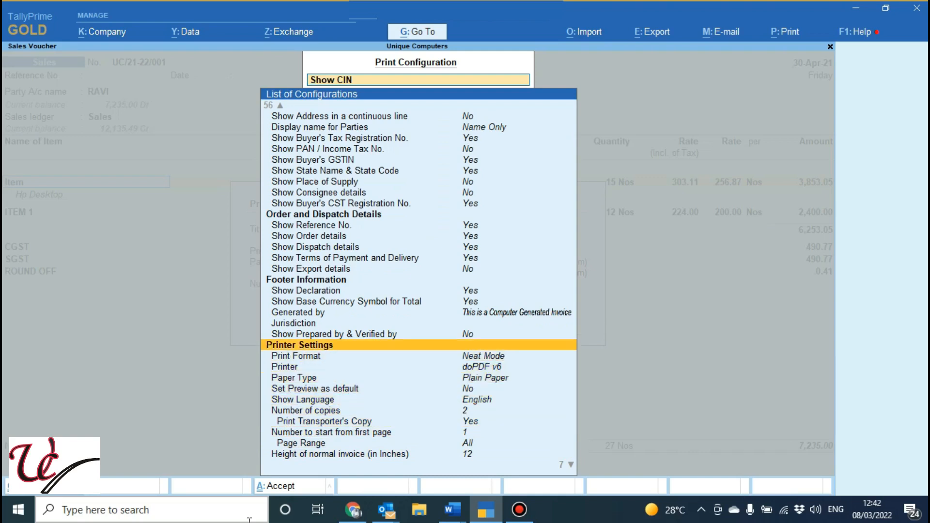
{"action": "key", "text": "Down"}
{"action": "key", "text": "Down"}
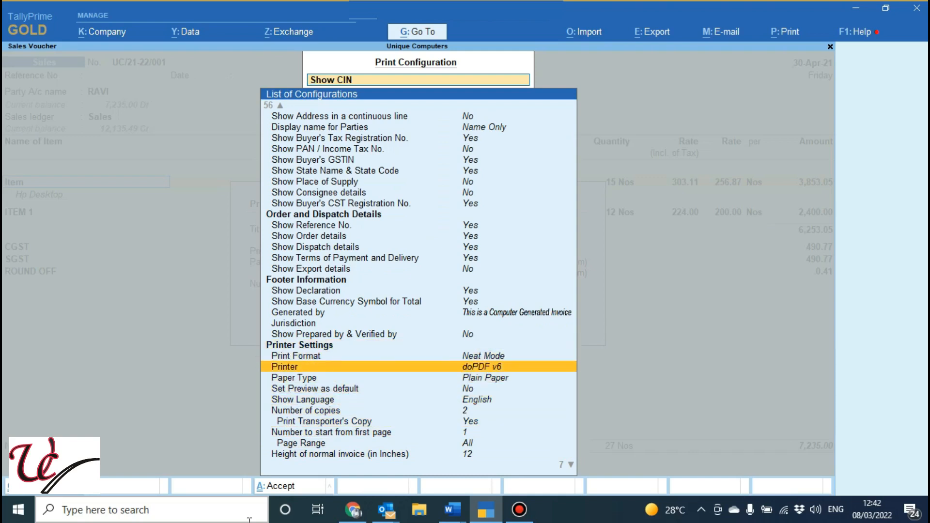
{"action": "key", "text": "Return"}
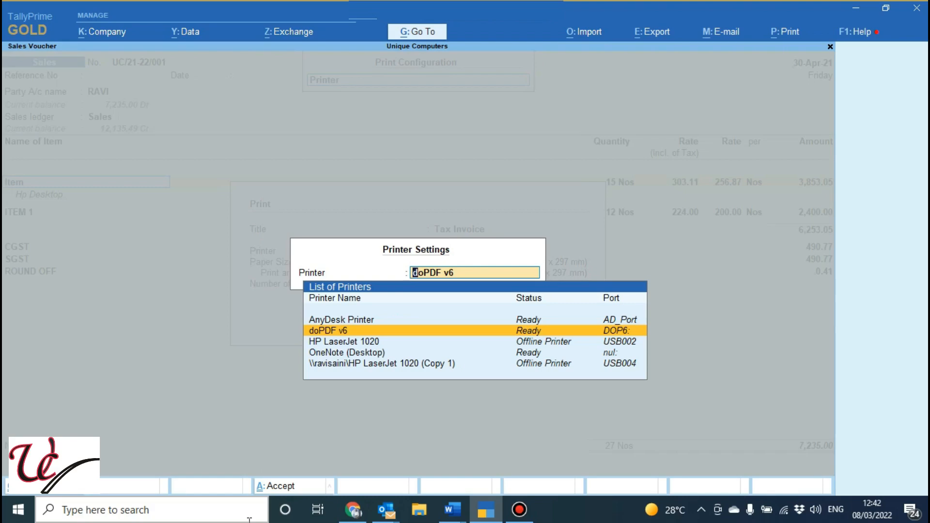
{"action": "key", "text": "ctrl+Return"}
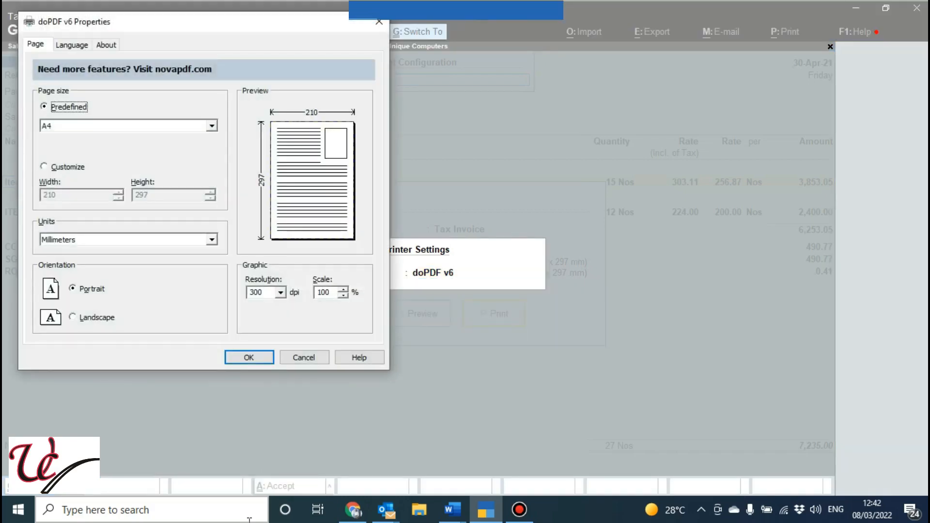
Check the predefined page sizes, keep A4, accept the doPDF v6 properties and return to the configuration list
{"action": "left_click", "coordinate": [72, 130]}
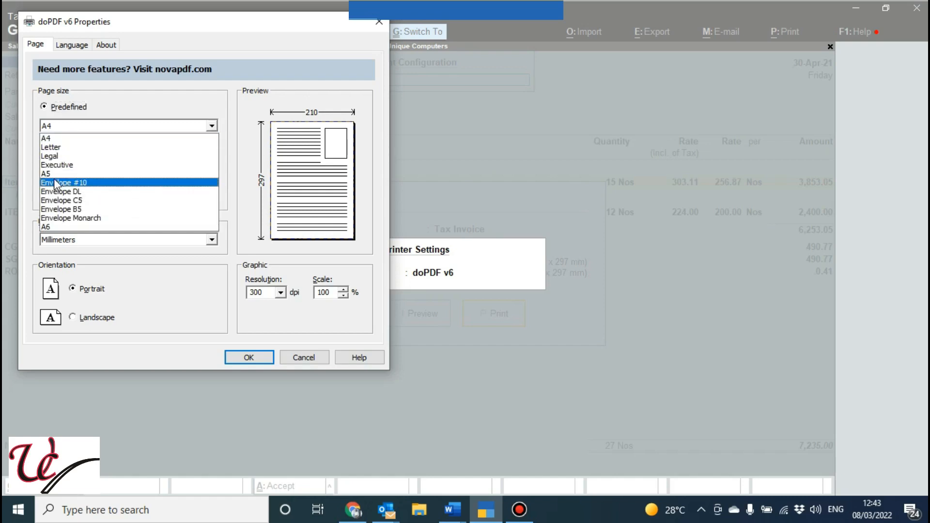
{"action": "left_click", "coordinate": [120, 122]}
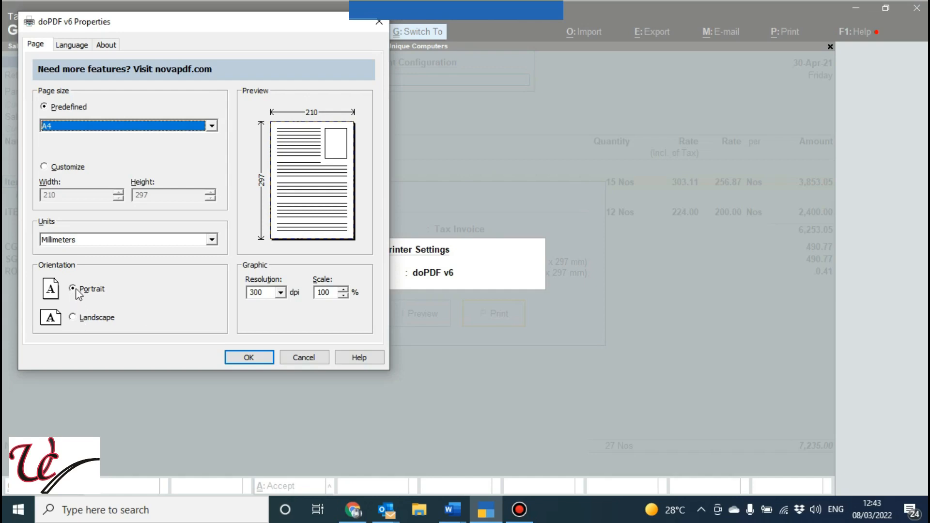
{"action": "left_click", "coordinate": [247, 358]}
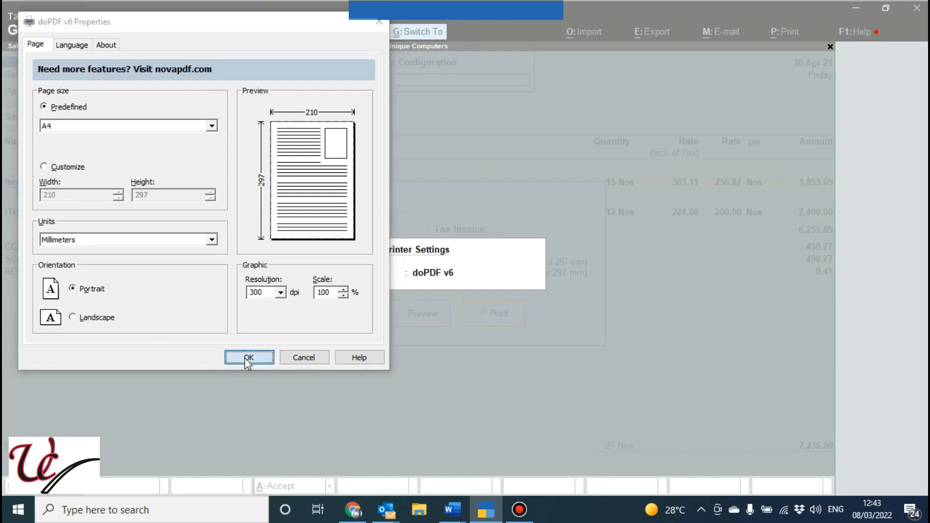
{"action": "key", "text": "Down"}
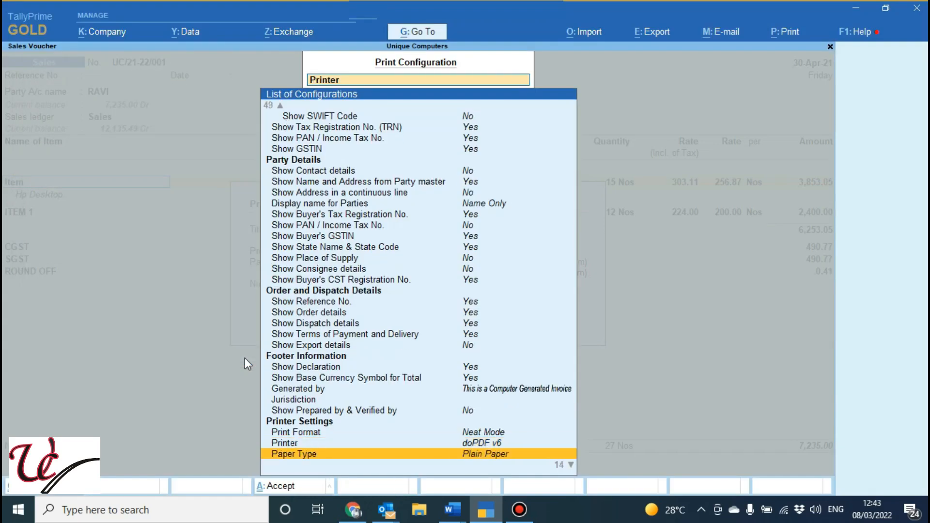
Switch the Paper Type to Pre-Printed Paper and preview the invoice in that layout
{"action": "key", "text": "Down"}
{"action": "key", "text": "Down"}
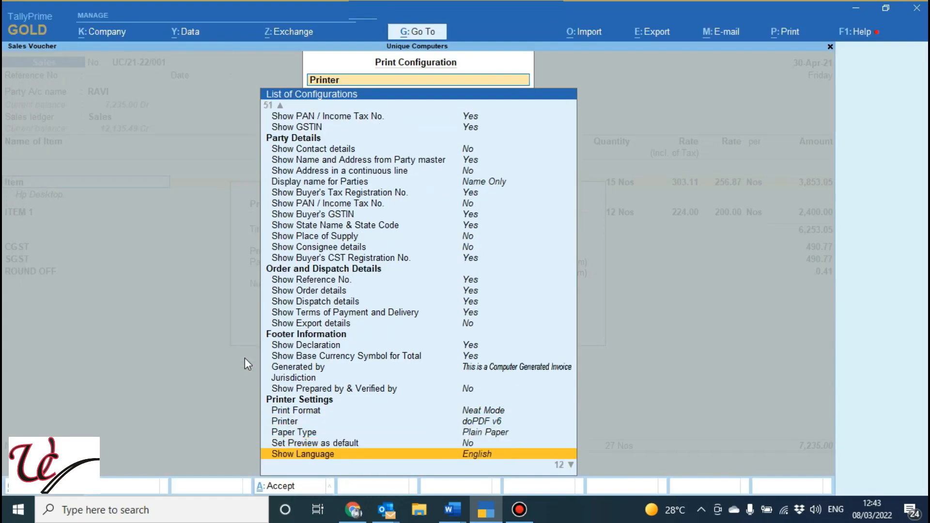
{"action": "key", "text": "Up"}
{"action": "key", "text": "Up"}
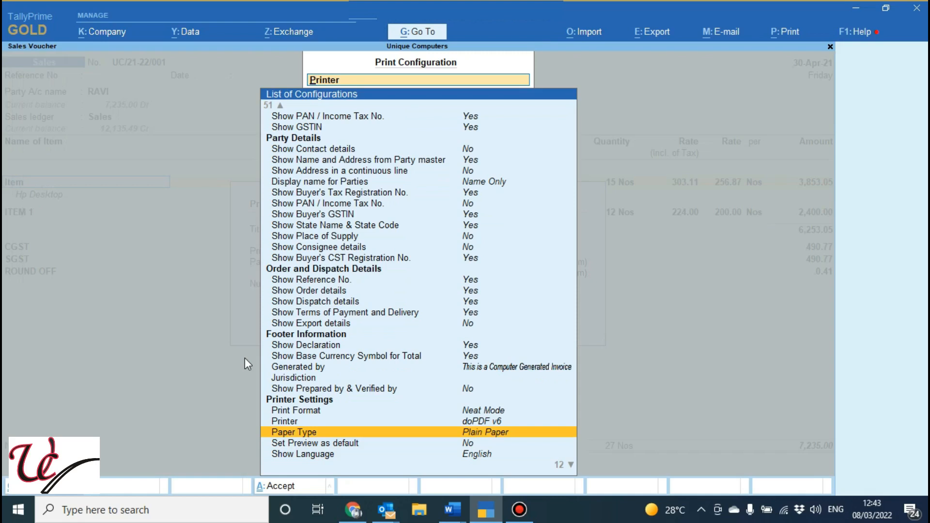
{"action": "key", "text": "Return"}
{"action": "key", "text": "Escape"}
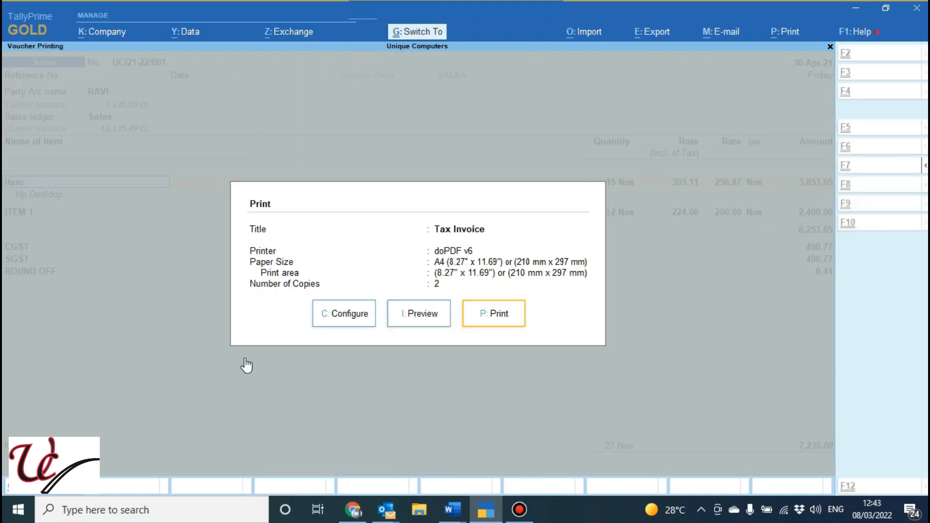
{"action": "left_click", "coordinate": [422, 318]}
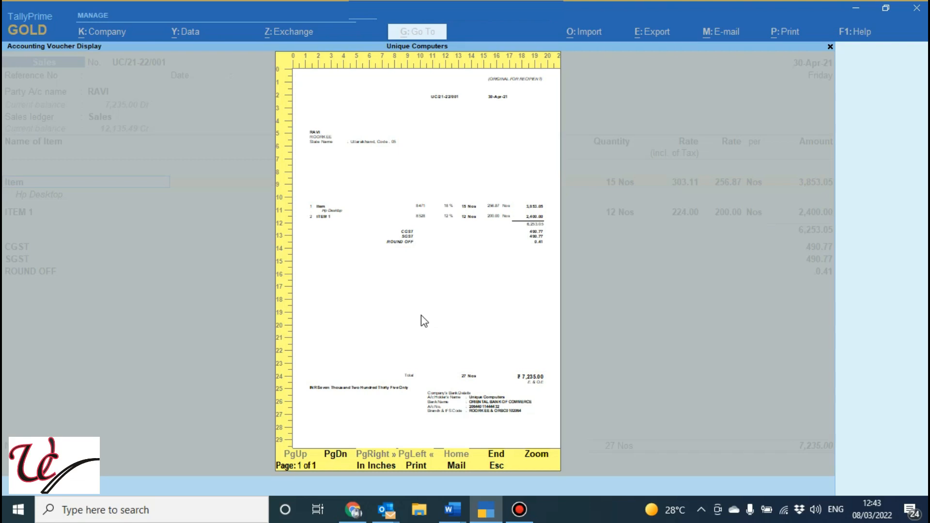
{"action": "key", "text": "Escape"}
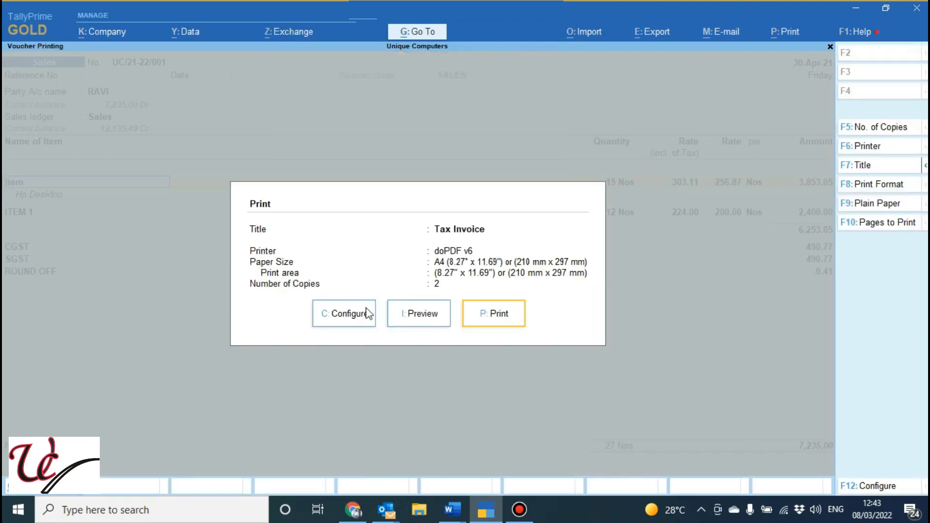
Reopen the print configuration with the extended list of options and set the Paper Type to Plain Paper
{"action": "left_click", "coordinate": [352, 310]}
{"action": "key", "text": "Up"}
{"action": "key", "text": "Up"}
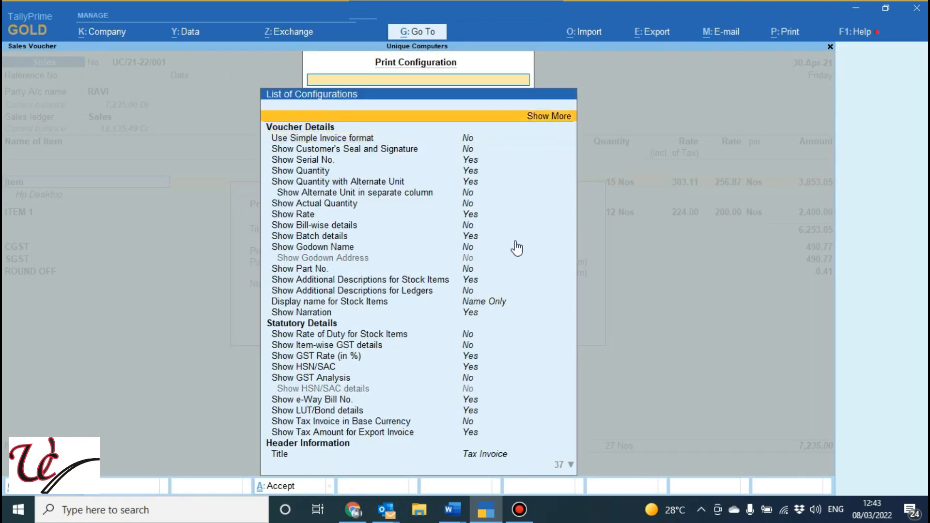
{"action": "key", "text": "Return"}
{"action": "key", "text": "Down"}
{"action": "key", "text": "Down"}
{"action": "key", "text": "Down"}
{"action": "key", "text": "Down"}
{"action": "key", "text": "Down"}
{"action": "key", "text": "Down"}
{"action": "key", "text": "Down"}
{"action": "key", "text": "Down"}
{"action": "key", "text": "Down"}
{"action": "key", "text": "Down"}
{"action": "key", "text": "Down"}
{"action": "key", "text": "Down"}
{"action": "key", "text": "Down"}
{"action": "key", "text": "Down"}
{"action": "key", "text": "Down"}
{"action": "key", "text": "Down"}
{"action": "key", "text": "Down"}
{"action": "key", "text": "Down"}
{"action": "key", "text": "Down"}
{"action": "key", "text": "Down"}
{"action": "key", "text": "Down"}
{"action": "key", "text": "Down"}
{"action": "key", "text": "Down"}
{"action": "key", "text": "Down"}
{"action": "key", "text": "Down"}
{"action": "key", "text": "Down"}
{"action": "key", "text": "Down"}
{"action": "key", "text": "Down"}
{"action": "key", "text": "Down"}
{"action": "key", "text": "Down"}
{"action": "key", "text": "Down"}
{"action": "key", "text": "Down"}
{"action": "key", "text": "Down"}
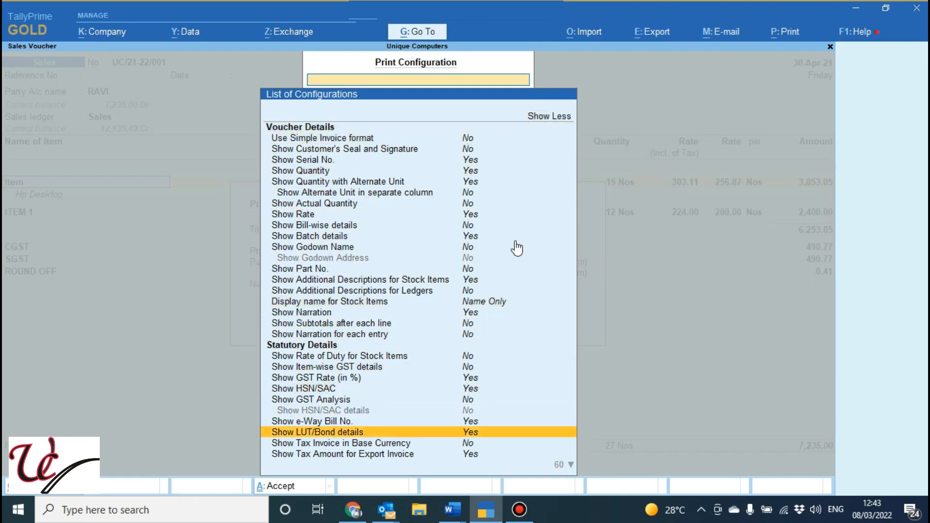
{"action": "key", "text": "Down"}
{"action": "key", "text": "Down"}
{"action": "key", "text": "Down"}
{"action": "key", "text": "Down"}
{"action": "key", "text": "Down"}
{"action": "key", "text": "Down"}
{"action": "key", "text": "Down"}
{"action": "key", "text": "Down"}
{"action": "key", "text": "Down"}
{"action": "key", "text": "Down"}
{"action": "key", "text": "Down"}
{"action": "key", "text": "Down"}
{"action": "key", "text": "Down"}
{"action": "key", "text": "Down"}
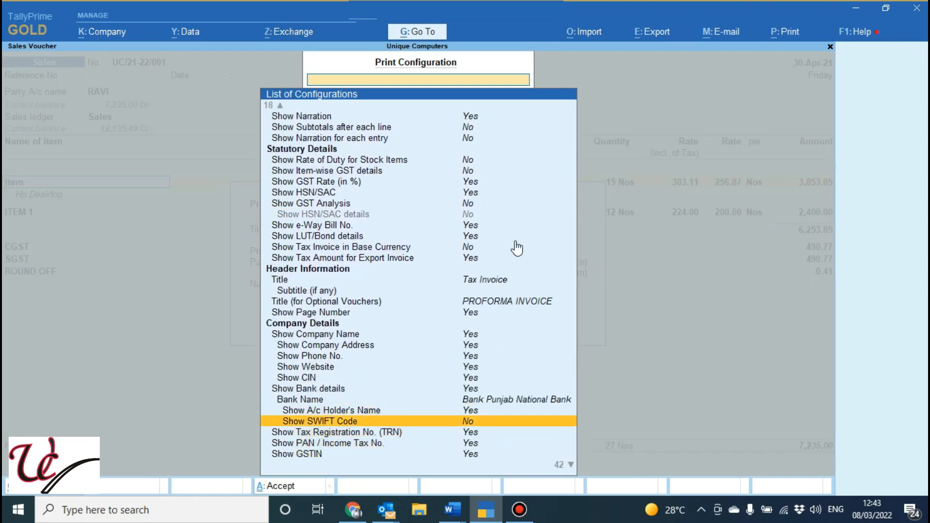
{"action": "key", "text": "Down"}
{"action": "key", "text": "Down"}
{"action": "key", "text": "Down"}
{"action": "key", "text": "Down"}
{"action": "key", "text": "Down"}
{"action": "key", "text": "Down"}
{"action": "key", "text": "Down"}
{"action": "key", "text": "Down"}
{"action": "key", "text": "Down"}
{"action": "key", "text": "Down"}
{"action": "key", "text": "Down"}
{"action": "key", "text": "Down"}
{"action": "key", "text": "Down"}
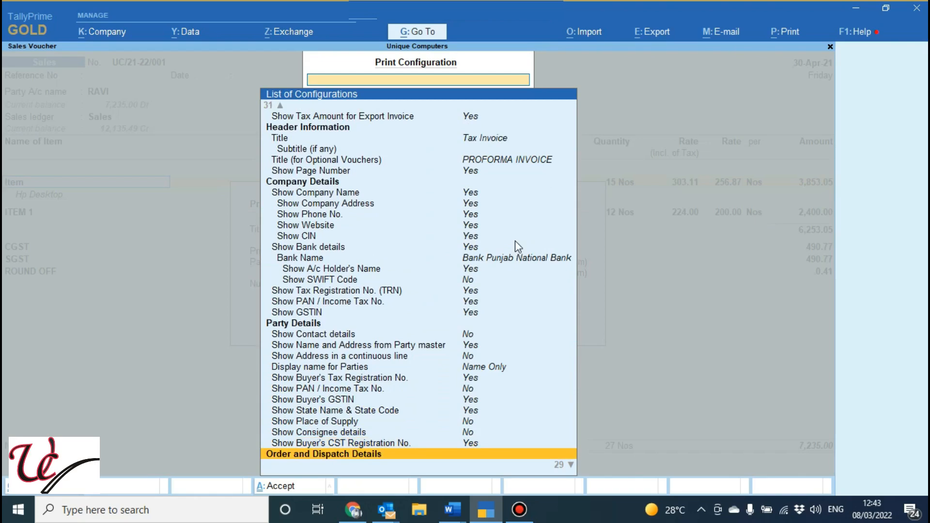
{"action": "key", "text": "Down"}
{"action": "key", "text": "Down"}
{"action": "key", "text": "Down"}
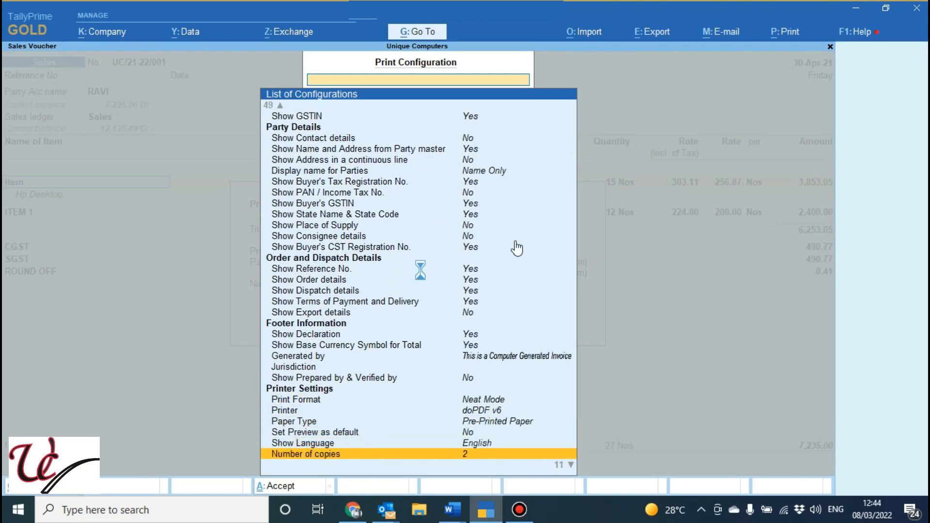
{"action": "key", "text": "Up"}
{"action": "key", "text": "Up"}
{"action": "key", "text": "Up"}
{"action": "key", "text": "Return"}
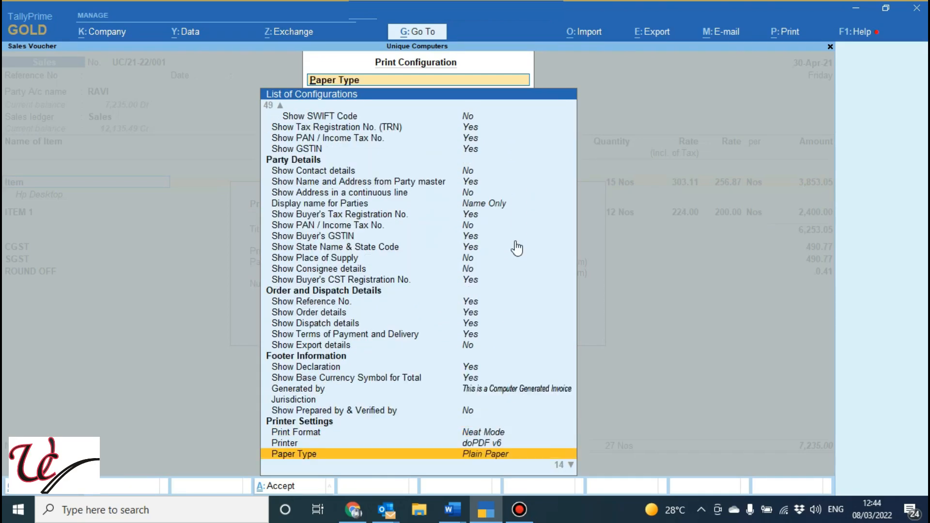
Review the default preview, language, number of copies and transporter's copy options under Printer Settings
{"action": "key", "text": "Down"}
{"action": "key", "text": "Down"}
{"action": "key", "text": "Down"}
{"action": "key", "text": "Up"}
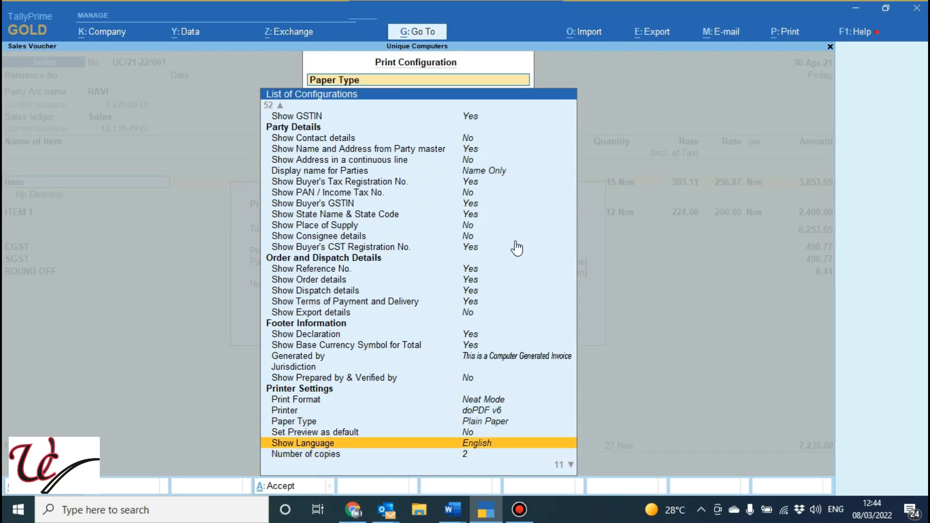
{"action": "key", "text": "Up"}
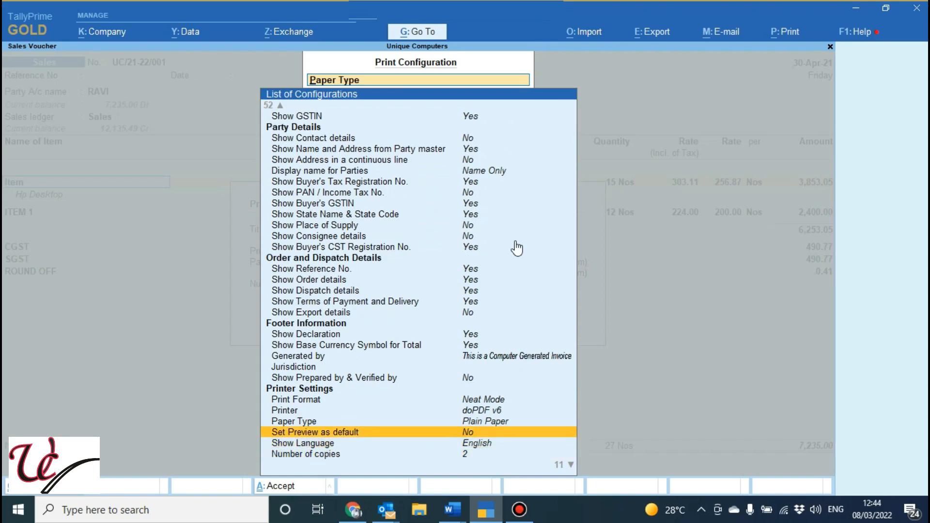
{"action": "key", "text": "Down"}
{"action": "key", "text": "Down"}
{"action": "key", "text": "Down"}
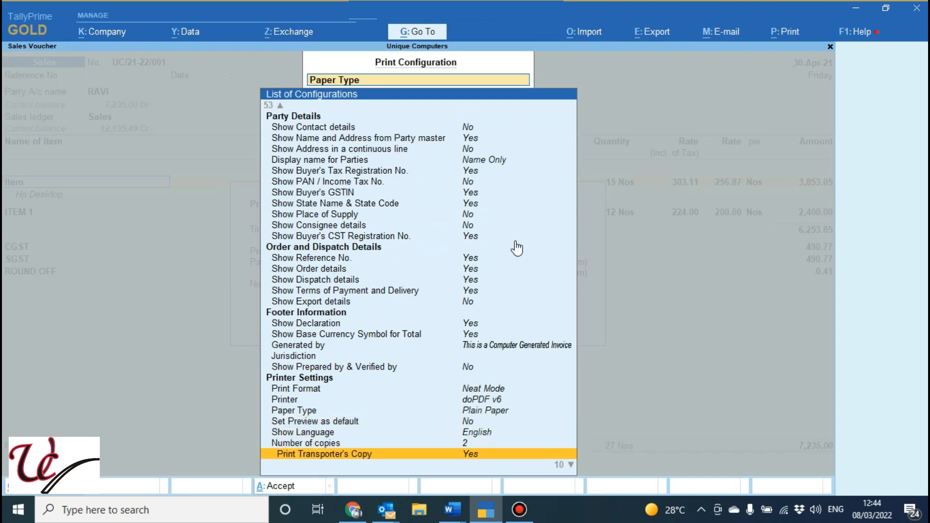
Set the number of copies to 2
{"action": "key", "text": "Up"}
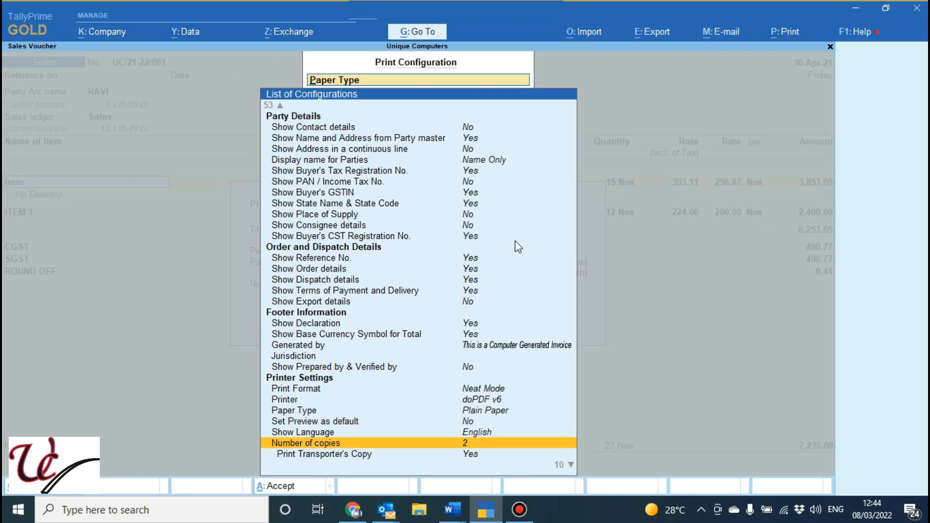
{"action": "key", "text": "Return"}
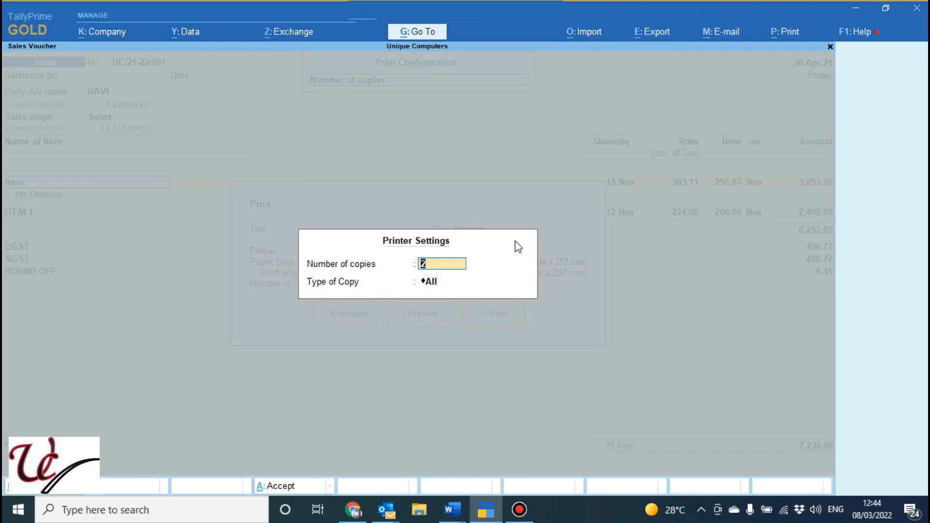
{"action": "type", "text": "2"}
{"action": "key", "text": "Return"}
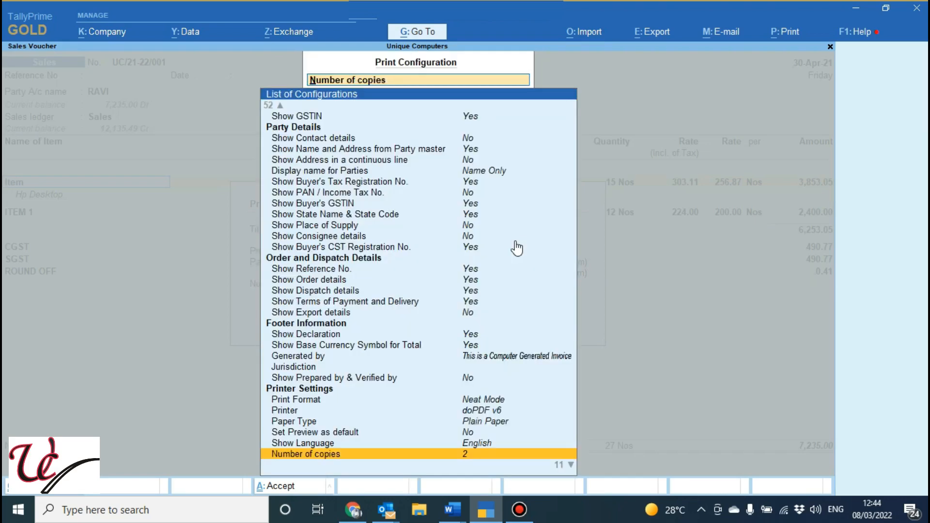
Review the Transporter's Copy, first page number and Page Range options and the normal invoice dimension settings
{"action": "key", "text": "Down"}
{"action": "key", "text": "Down"}
{"action": "key", "text": "Up"}
{"action": "key", "text": "Up"}
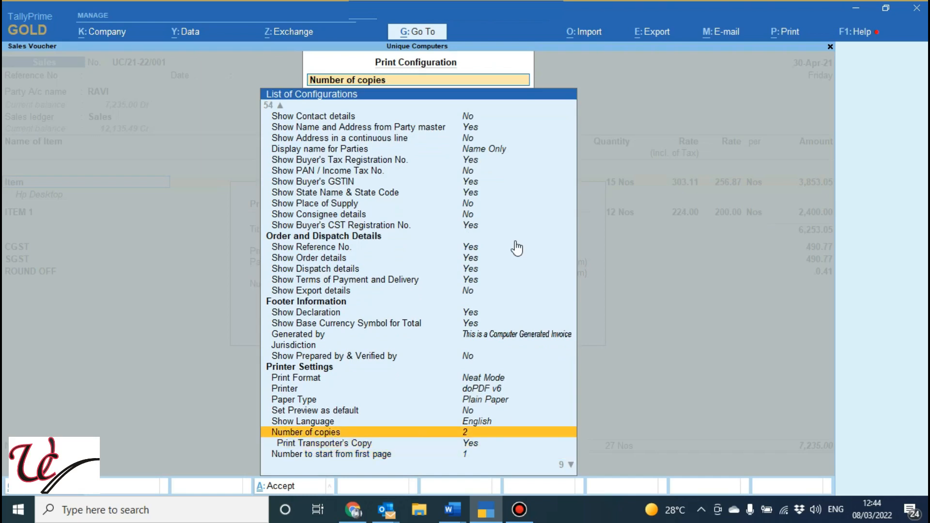
{"action": "key", "text": "Down"}
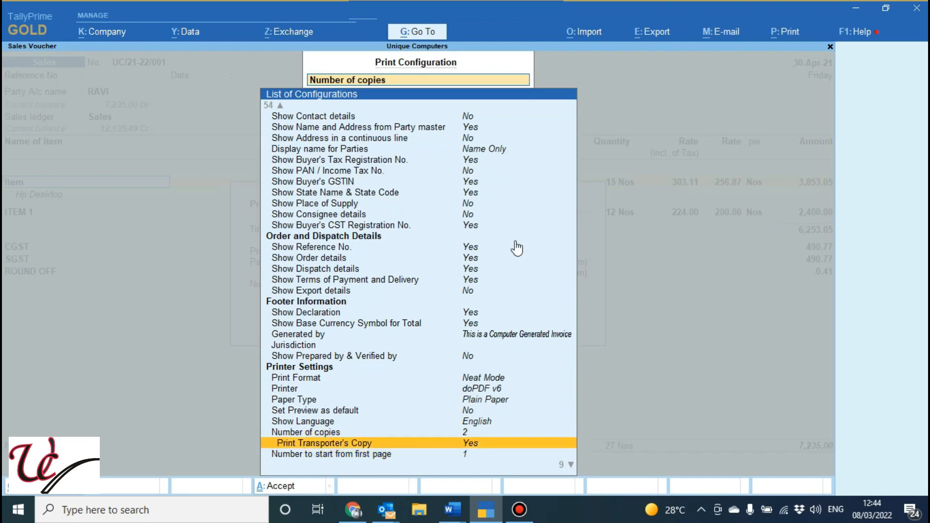
{"action": "key", "text": "Down"}
{"action": "key", "text": "Down"}
{"action": "key", "text": "Down"}
{"action": "key", "text": "Down"}
{"action": "key", "text": "Down"}
{"action": "key", "text": "Down"}
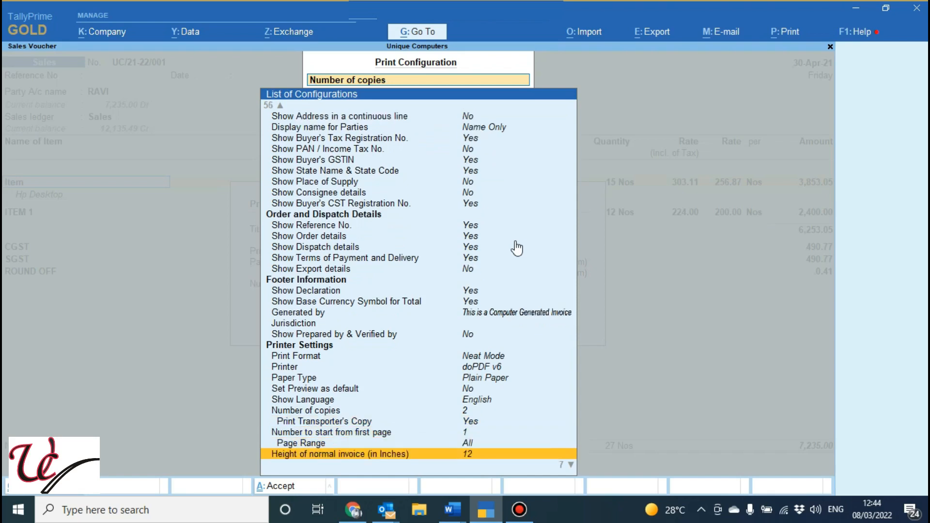
{"action": "key", "text": "Up"}
{"action": "key", "text": "Up"}
{"action": "key", "text": "Up"}
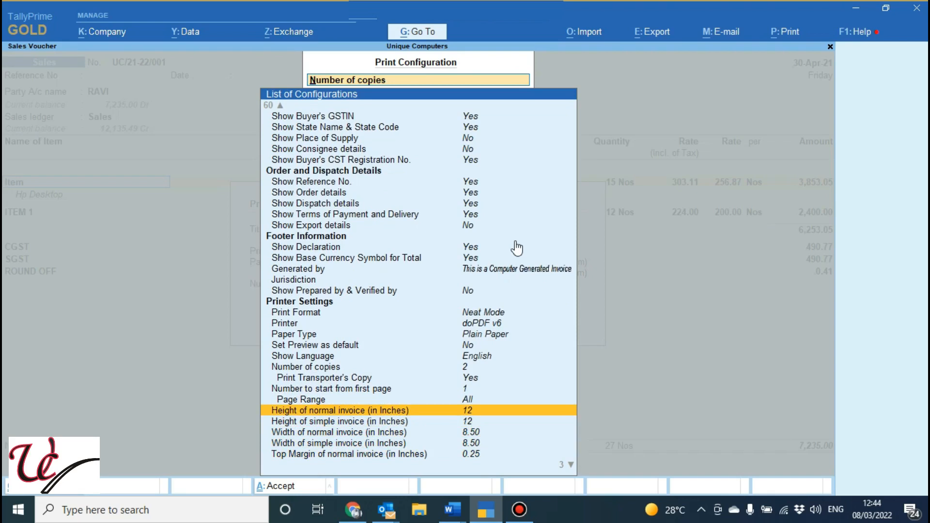
Try a height of 10 inches for the normal invoice and discard the entry
{"action": "key", "text": "Return"}
{"action": "type", "text": "10"}
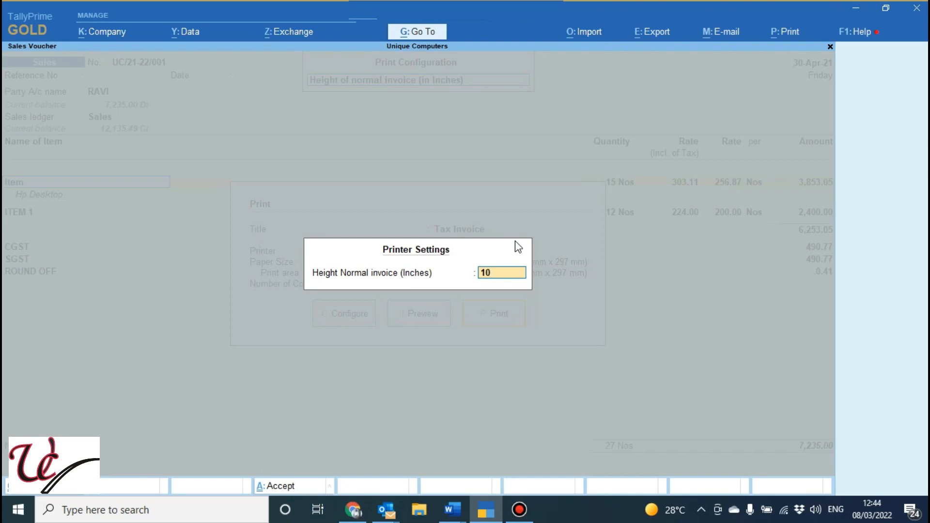
{"action": "key", "text": "Escape"}
{"action": "key", "text": "Escape"}
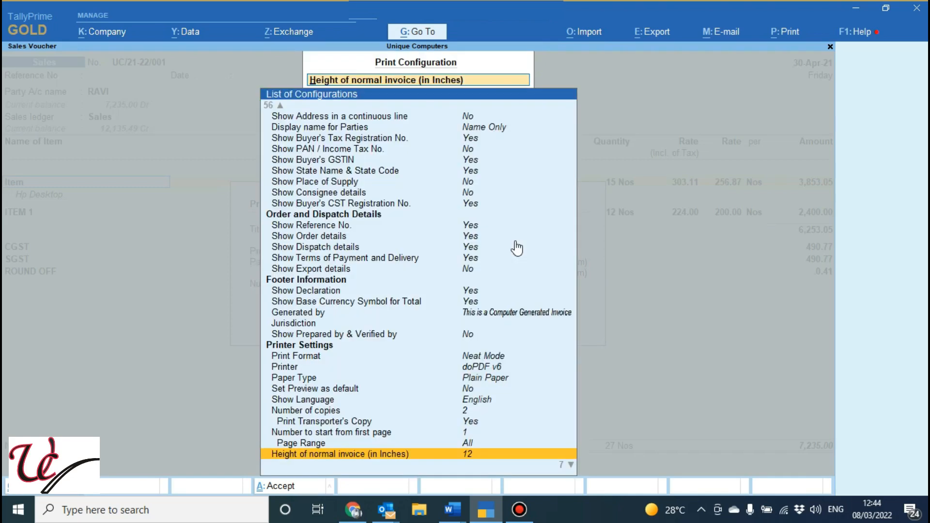
Review the height, width, top margin and left margin options of the normal and simple invoices, and accept the configuration
{"action": "key", "text": "Down"}
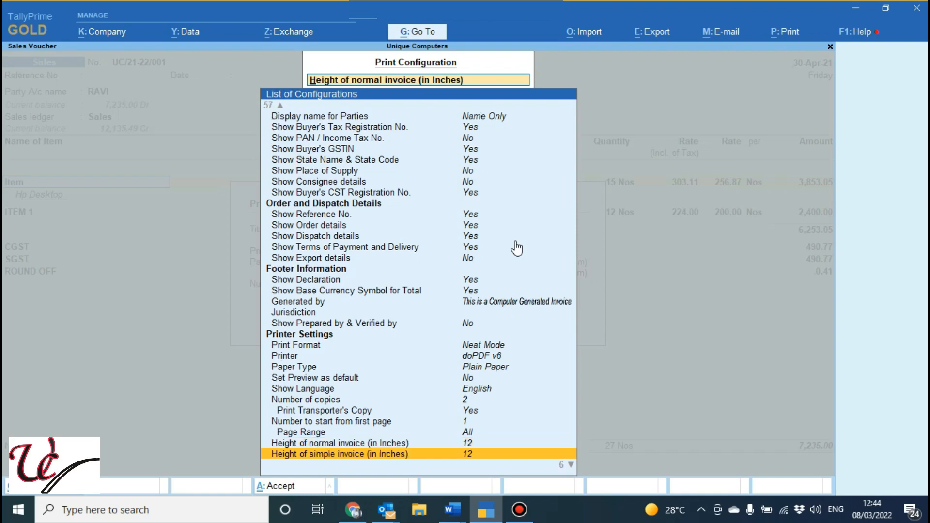
{"action": "key", "text": "Down"}
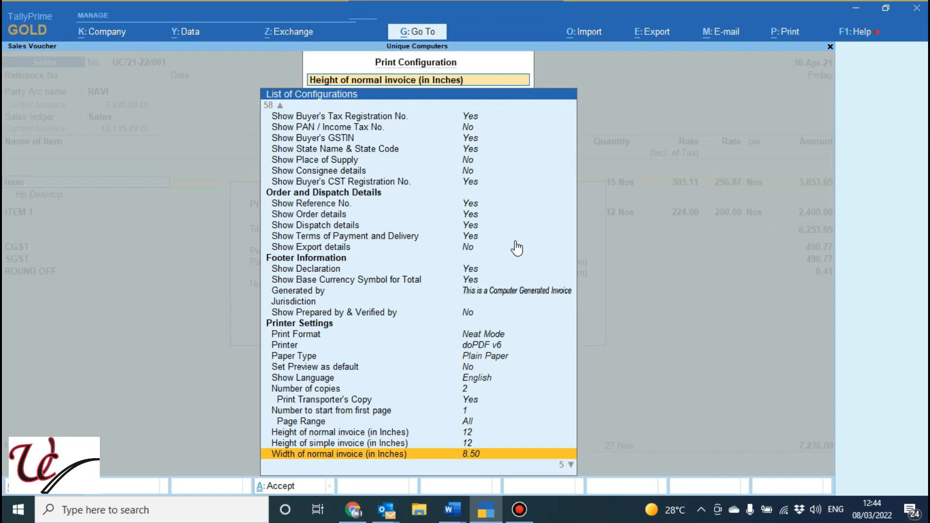
{"action": "key", "text": "Down"}
{"action": "key", "text": "Down"}
{"action": "key", "text": "Down"}
{"action": "key", "text": "Down"}
{"action": "key", "text": "Down"}
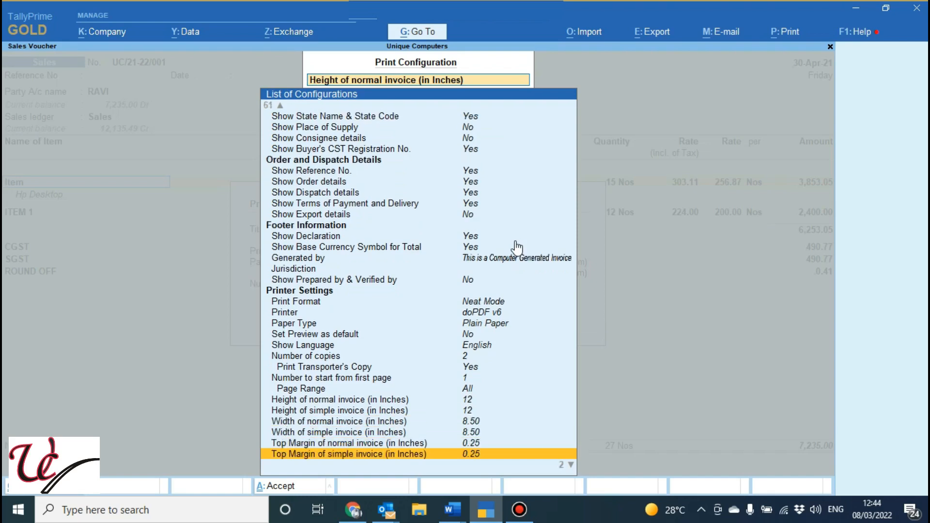
{"action": "key", "text": "Up"}
{"action": "key", "text": "Up"}
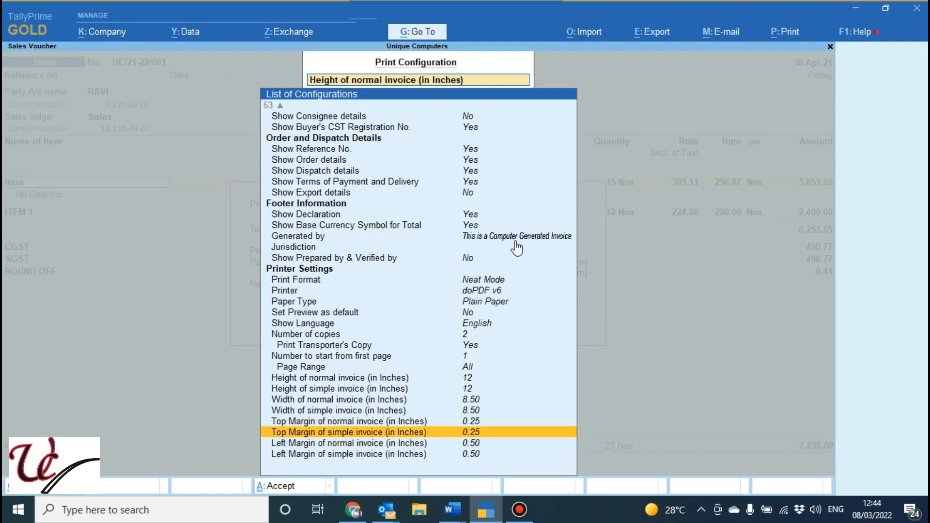
{"action": "key", "text": "Up"}
{"action": "key", "text": "Down"}
{"action": "key", "text": "Down"}
{"action": "key", "text": "Down"}
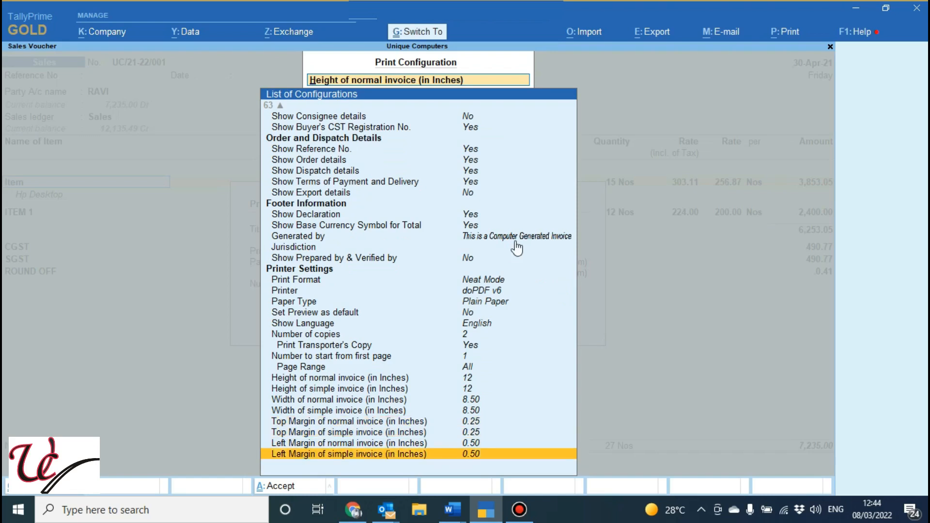
{"action": "key", "text": "ctrl+a"}
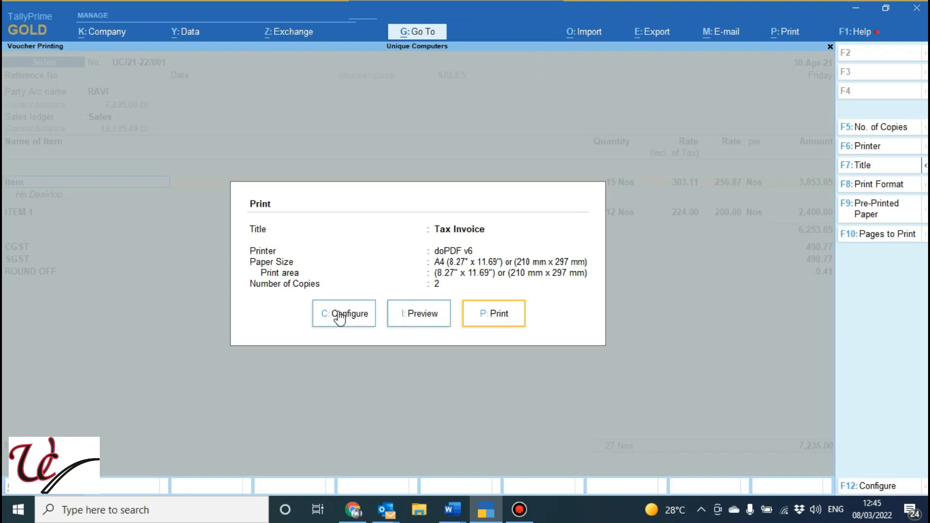
Check the shortcut settings for the number of copies and the printer, accepting the existing values
{"action": "left_click", "coordinate": [894, 133]}
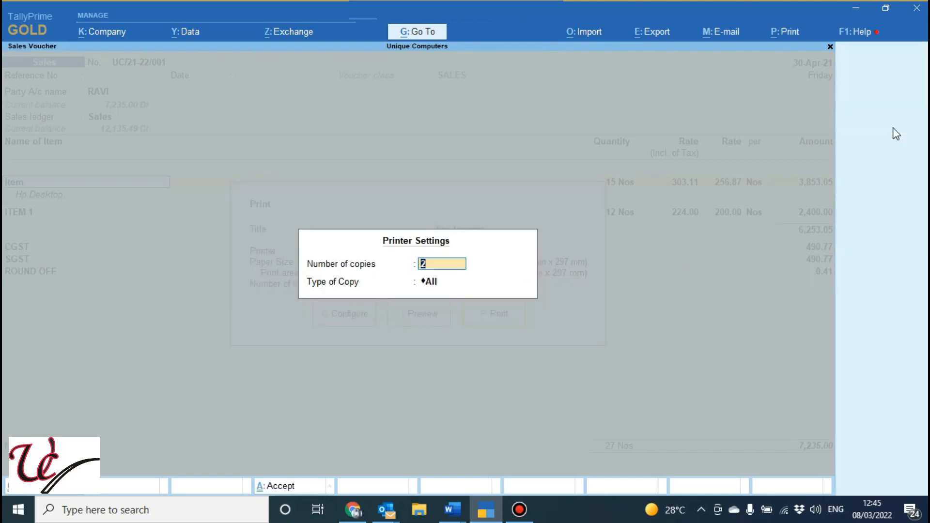
{"action": "key", "text": "ctrl+a"}
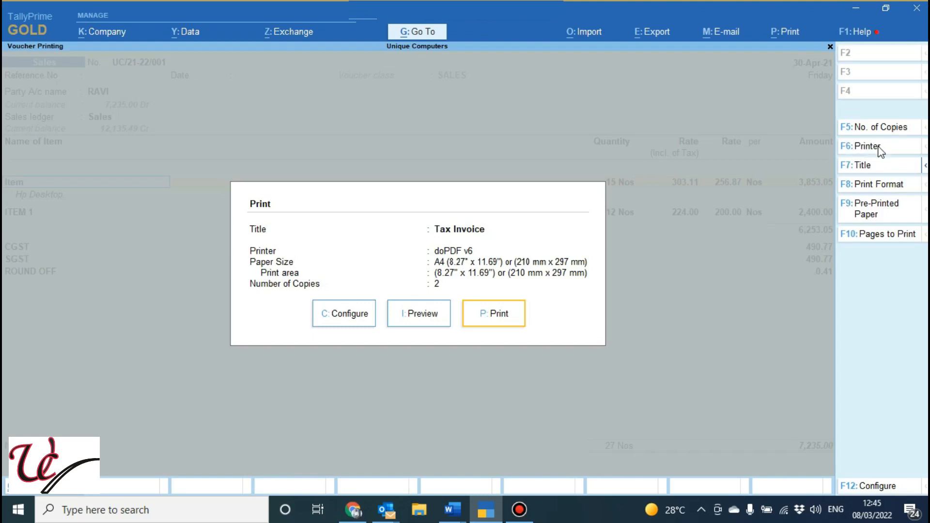
{"action": "left_click", "coordinate": [881, 147]}
{"action": "key", "text": "Return"}
Check the invoice title and subtitle settings and the available print formats, keeping Neat Mode
{"action": "left_click", "coordinate": [863, 165]}
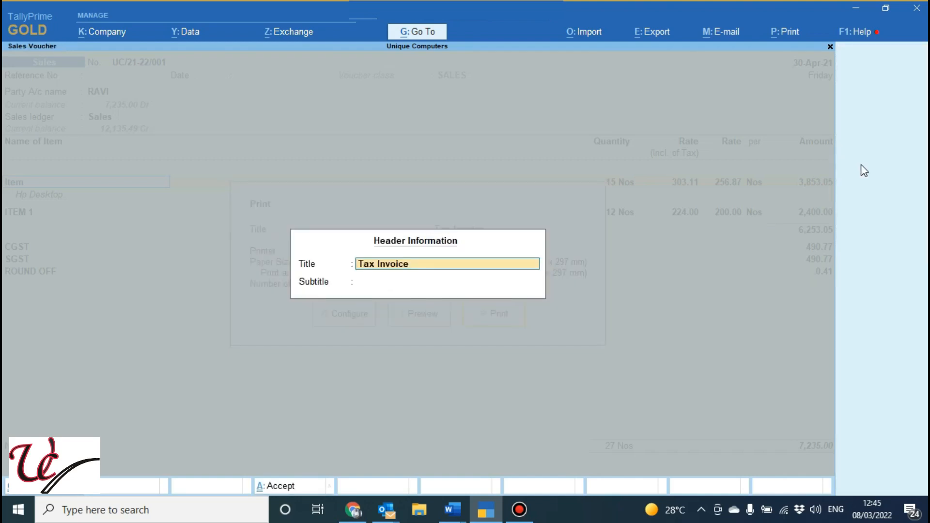
{"action": "key", "text": "Escape"}
{"action": "key", "text": "Escape"}
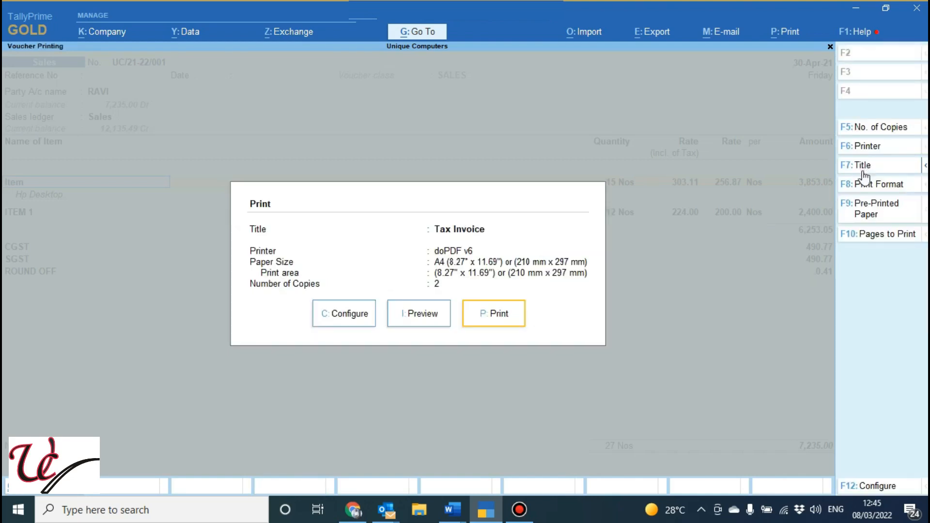
{"action": "left_click", "coordinate": [867, 186]}
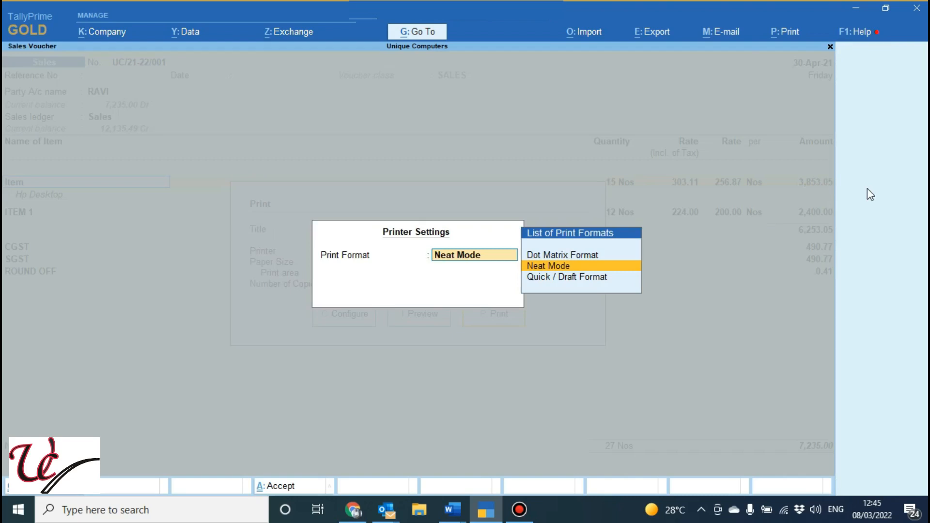
{"action": "key", "text": "Return"}
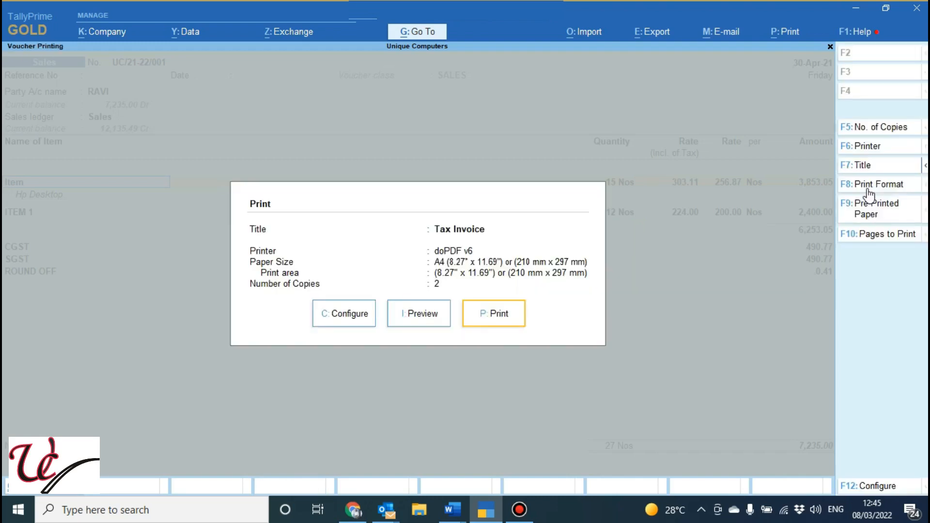
Preview the sales invoice in pre-printed paper mode, and restore the plain paper setting
{"action": "left_click", "coordinate": [872, 215]}
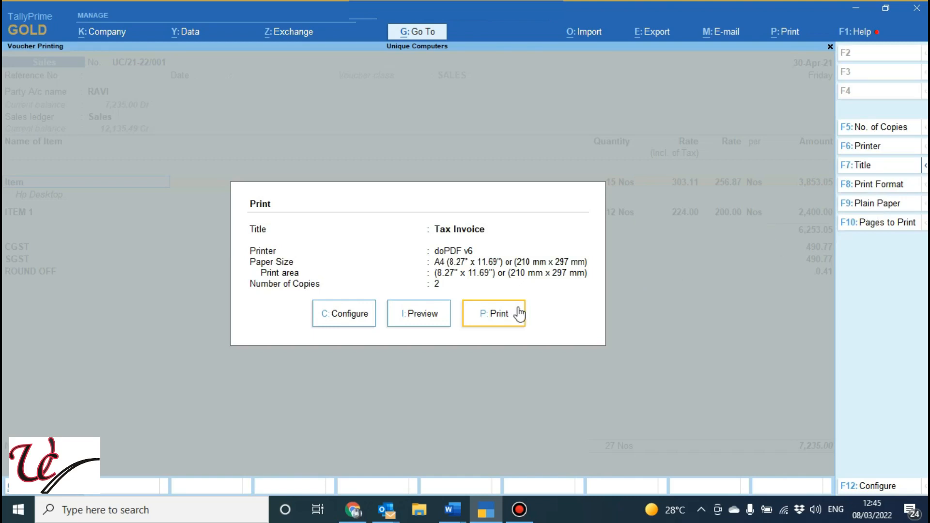
{"action": "left_click", "coordinate": [416, 317]}
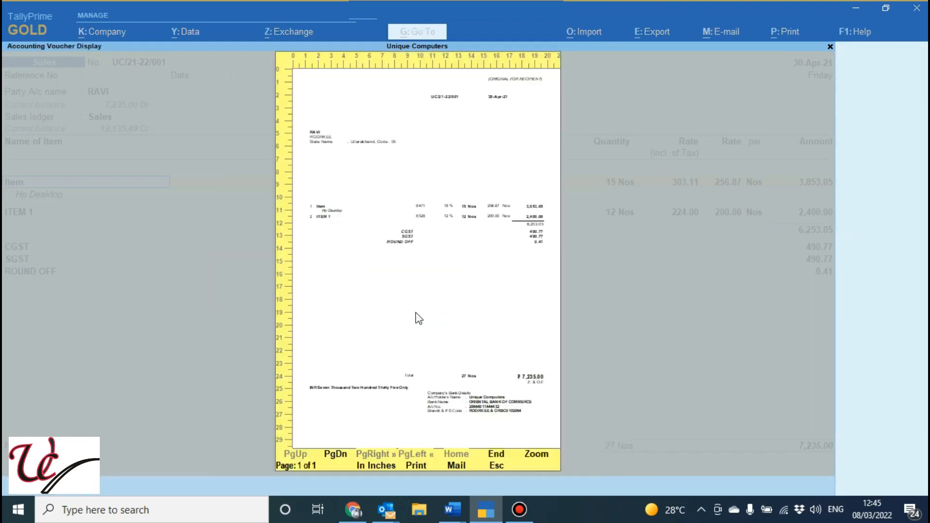
{"action": "key", "text": "Escape"}
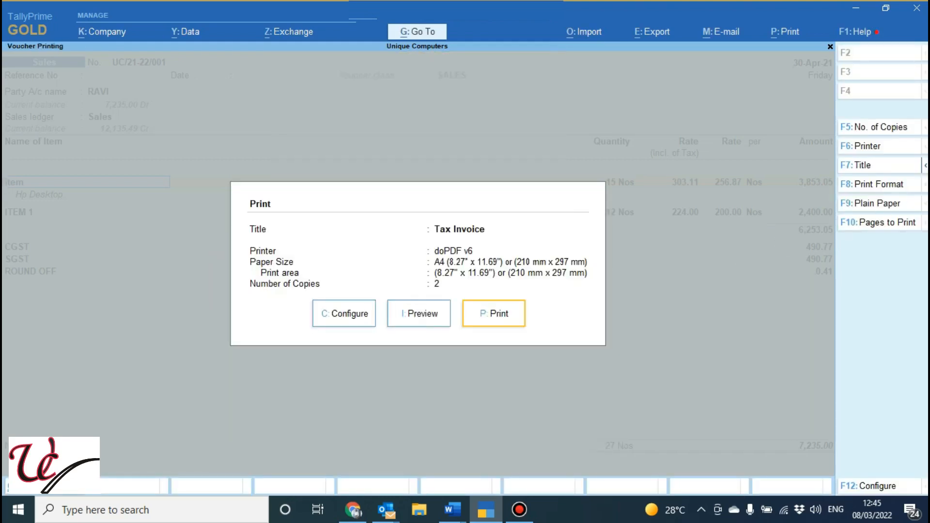
{"action": "left_click", "coordinate": [882, 208]}
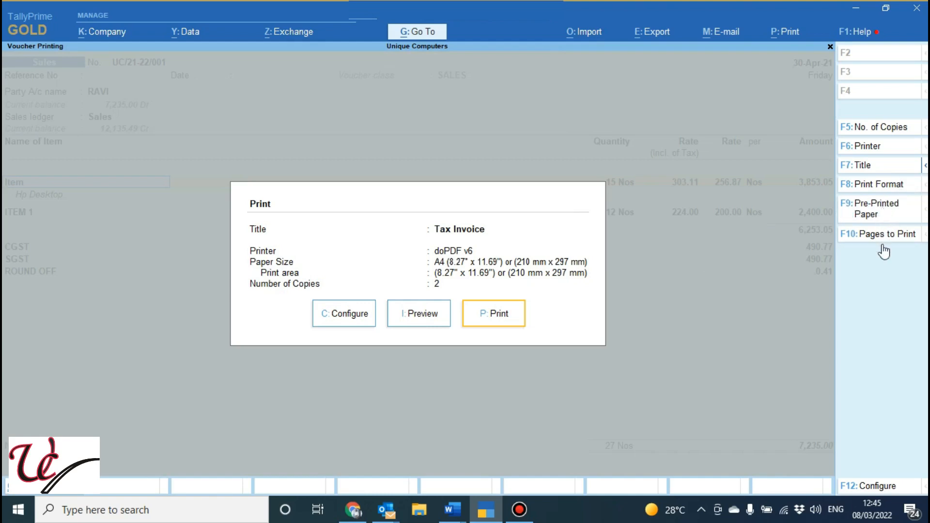
Check the starting page number and page range in the pages-to-print settings, and close them
{"action": "left_click", "coordinate": [881, 234]}
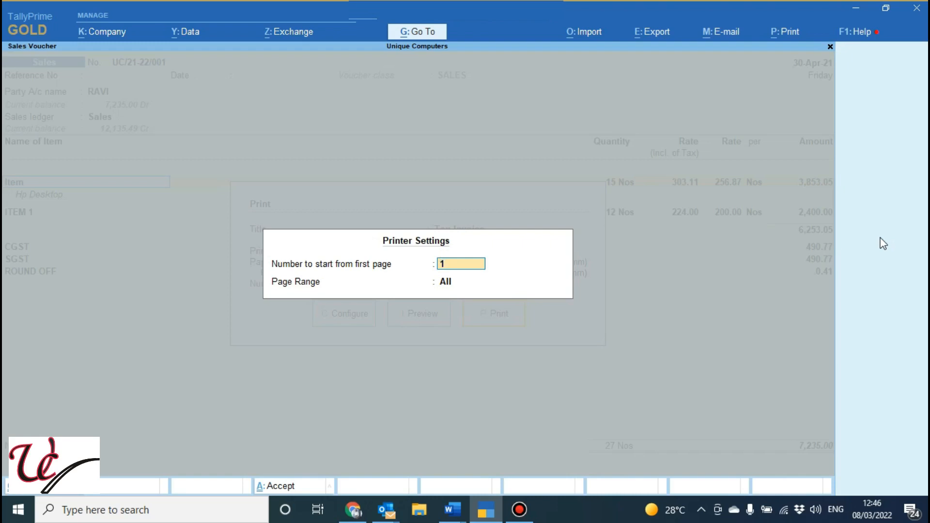
{"action": "key", "text": "Escape"}
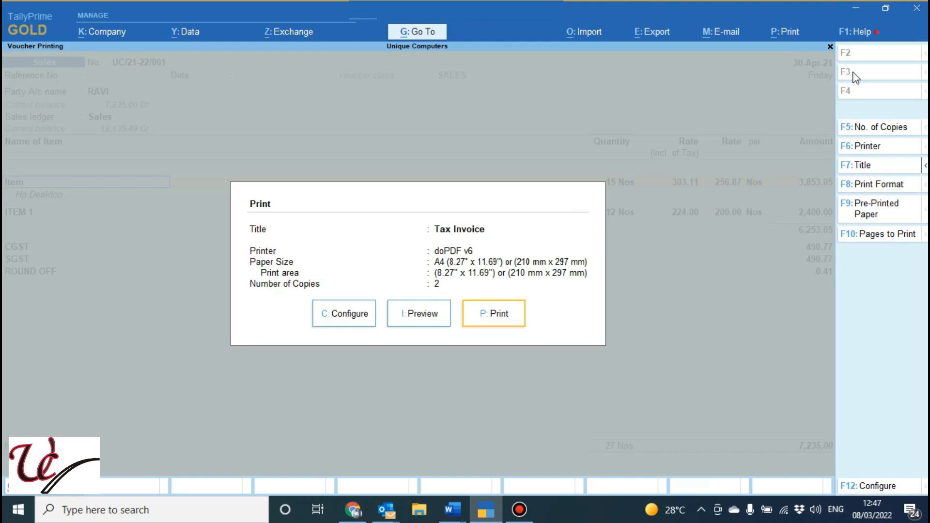
Open the export screen for the current sales voucher and look over its list of export configurations
{"action": "left_click", "coordinate": [651, 43]}
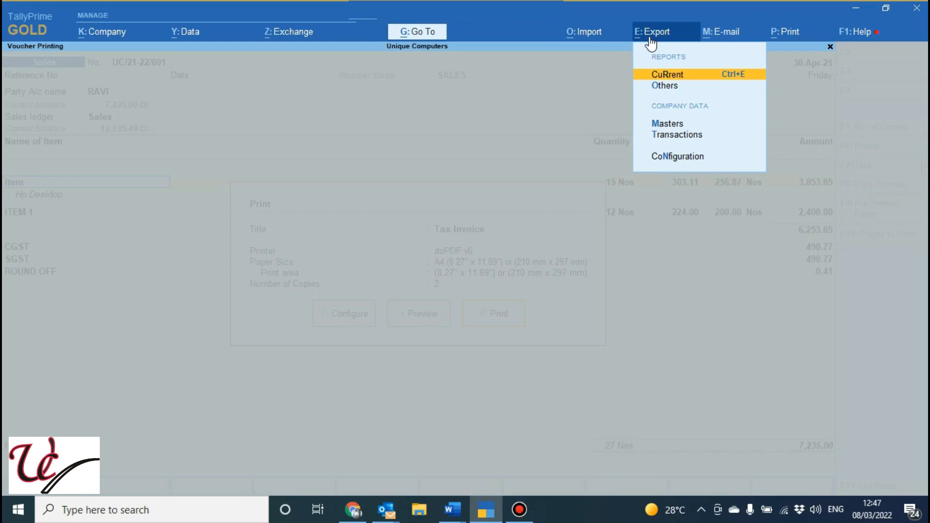
{"action": "left_click", "coordinate": [674, 76]}
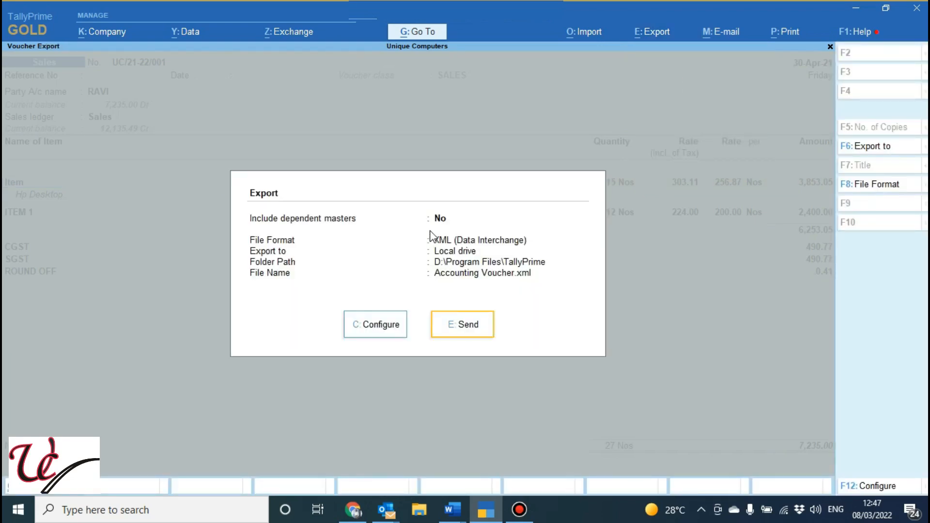
{"action": "left_click", "coordinate": [383, 330]}
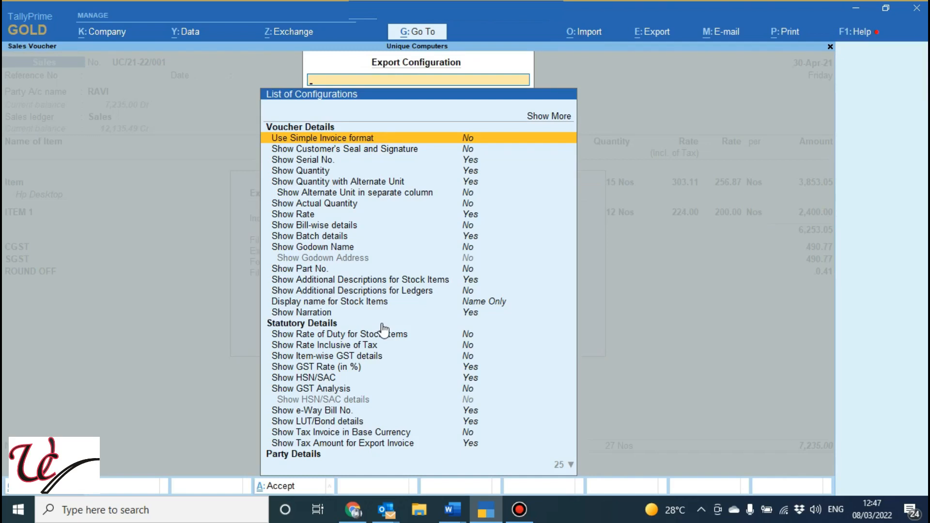
{"action": "key", "text": "Escape"}
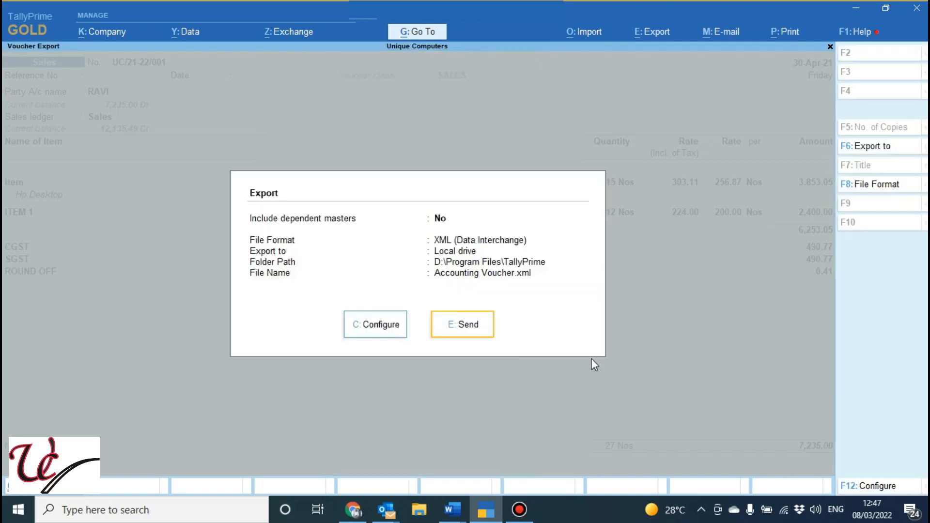
Try the root of drive D:\ as the local drive export folder for the voucher
{"action": "left_click", "coordinate": [872, 146]}
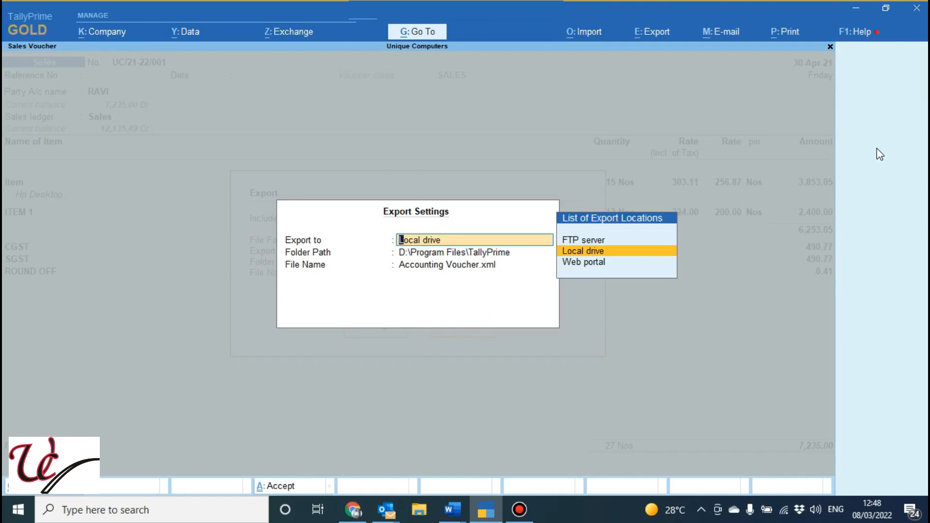
{"action": "key", "text": "Return"}
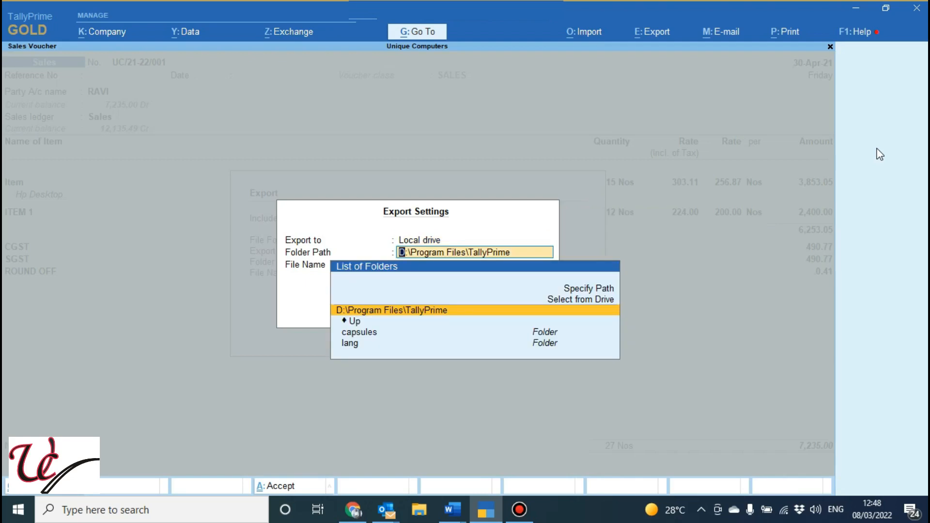
{"action": "key", "text": "Down"}
{"action": "key", "text": "Return"}
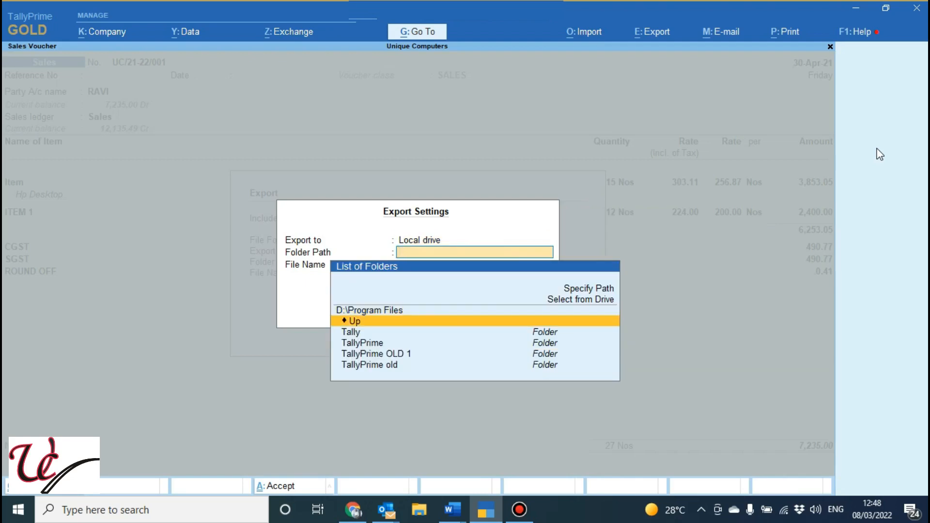
{"action": "key", "text": "Return"}
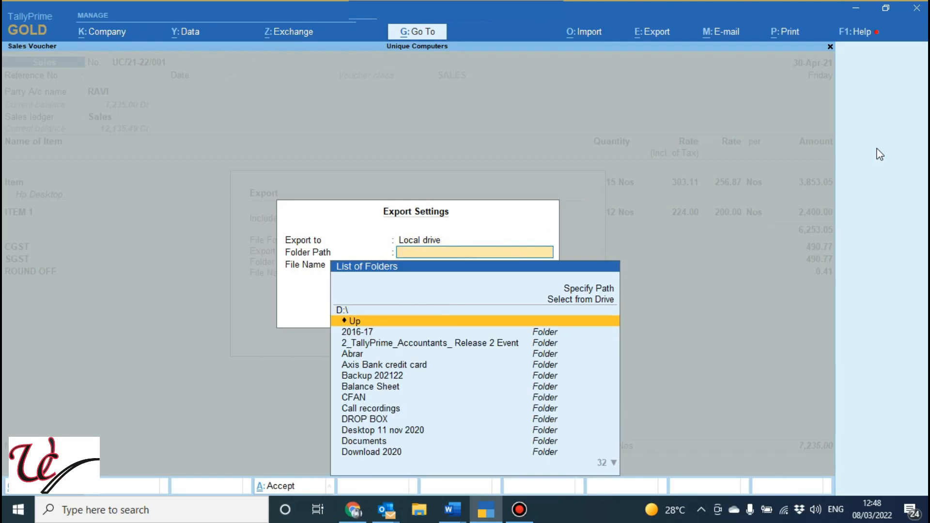
{"action": "key", "text": "Up"}
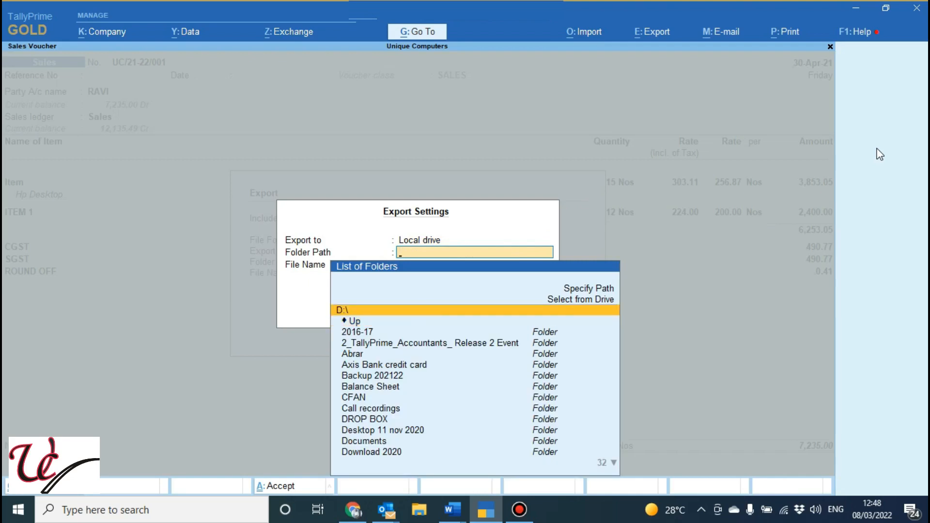
{"action": "key", "text": "Return"}
Try the Windows Desktop folder as the export path, and discard the export location settings
{"action": "key", "text": "BackSpace"}
{"action": "key", "text": "Up"}
{"action": "key", "text": "Return"}
{"action": "key", "text": "Down"}
{"action": "key", "text": "Down"}
{"action": "key", "text": "Return"}
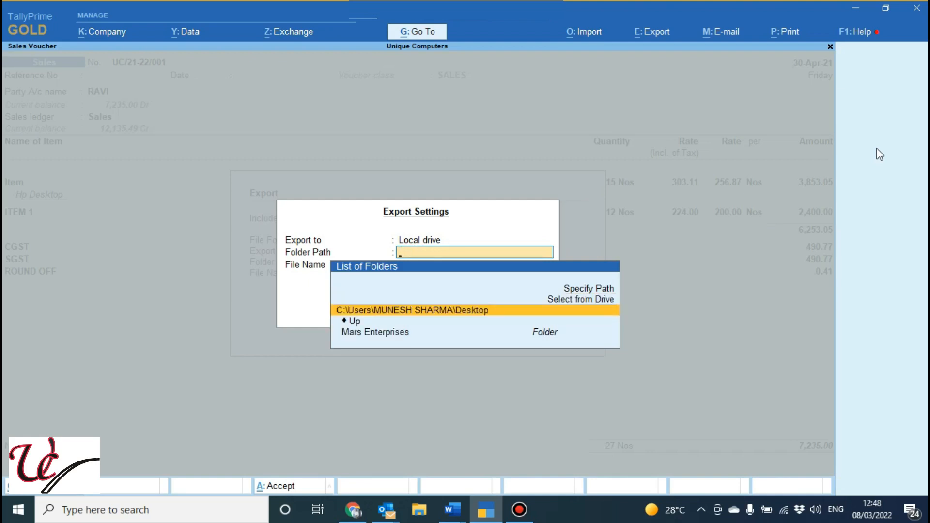
{"action": "key", "text": "Return"}
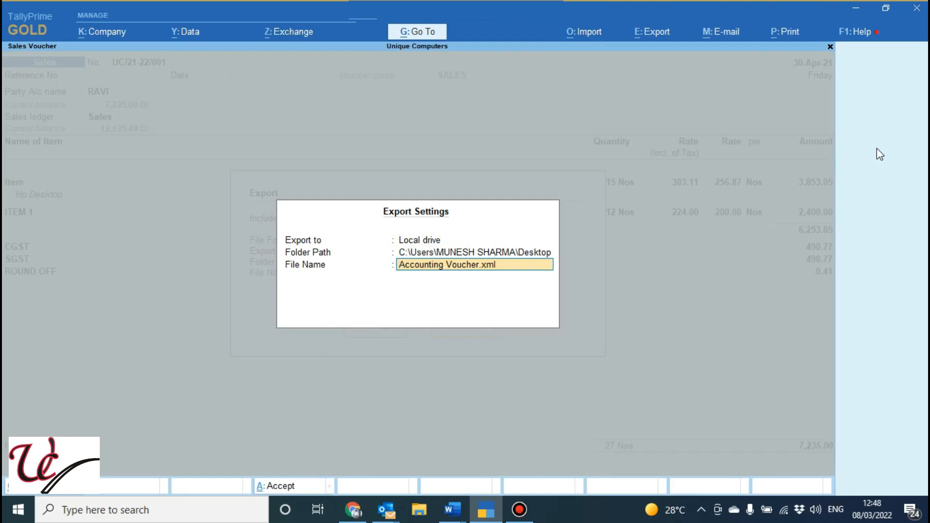
{"action": "key", "text": "BackSpace"}
{"action": "key", "text": "Escape"}
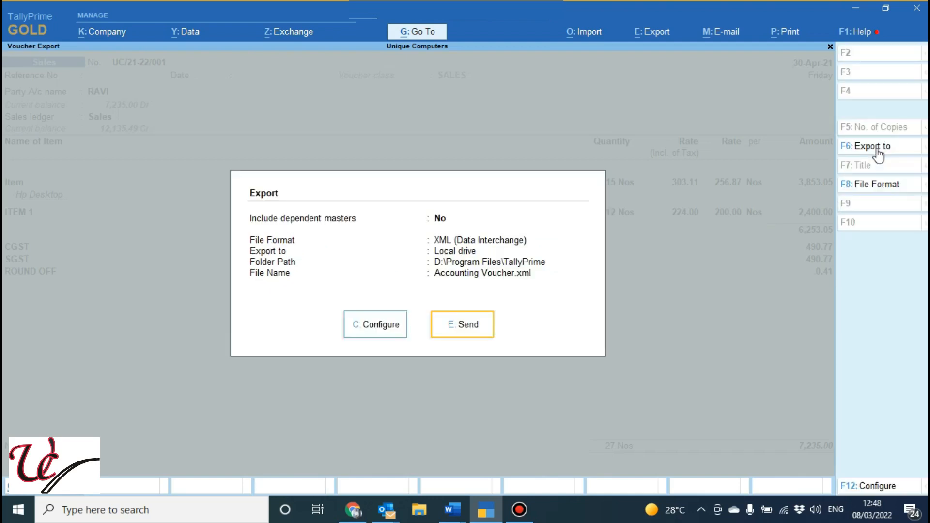
Set the export file format to PDF (Read-only document) and export the sales voucher
{"action": "left_click", "coordinate": [882, 187]}
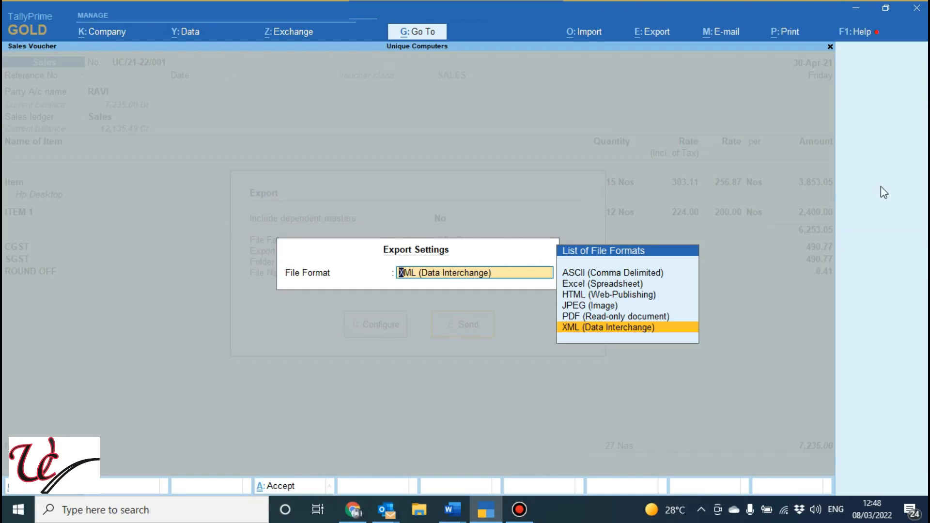
{"action": "key", "text": "Up"}
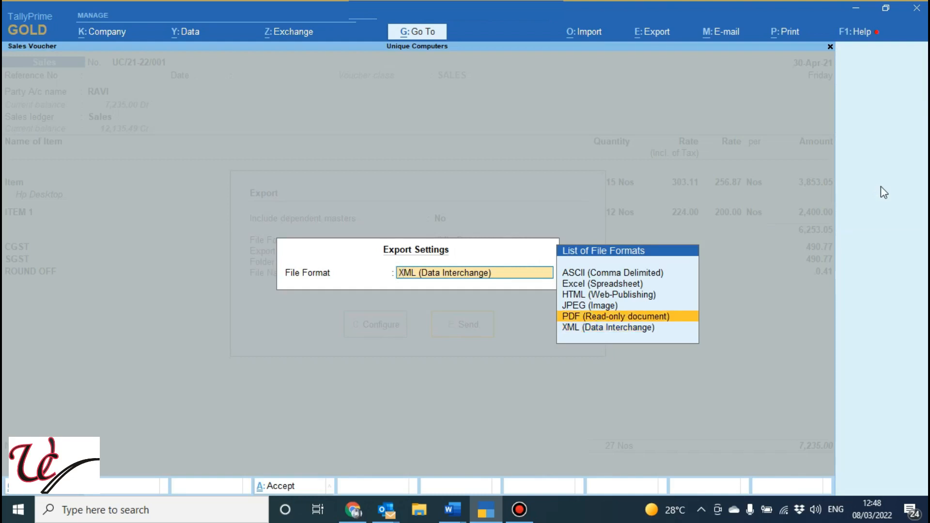
{"action": "key", "text": "Up"}
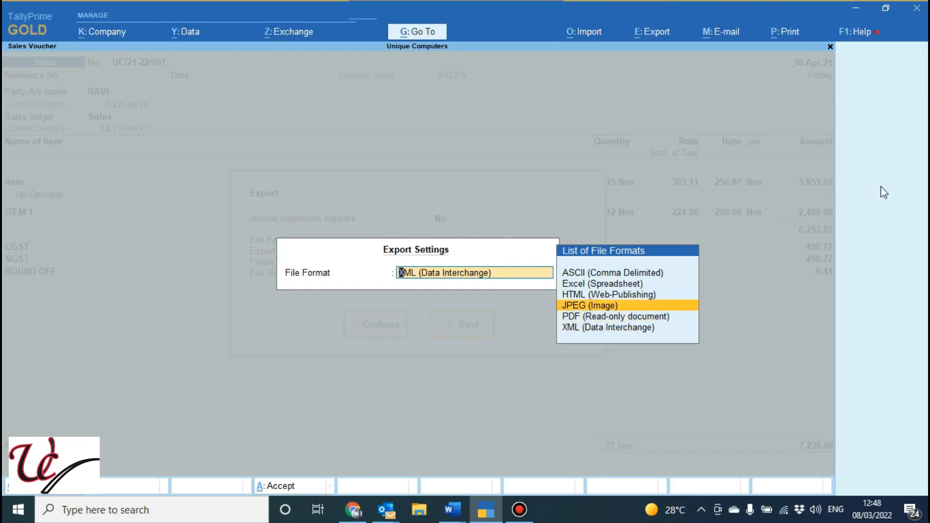
{"action": "key", "text": "Up"}
{"action": "key", "text": "Up"}
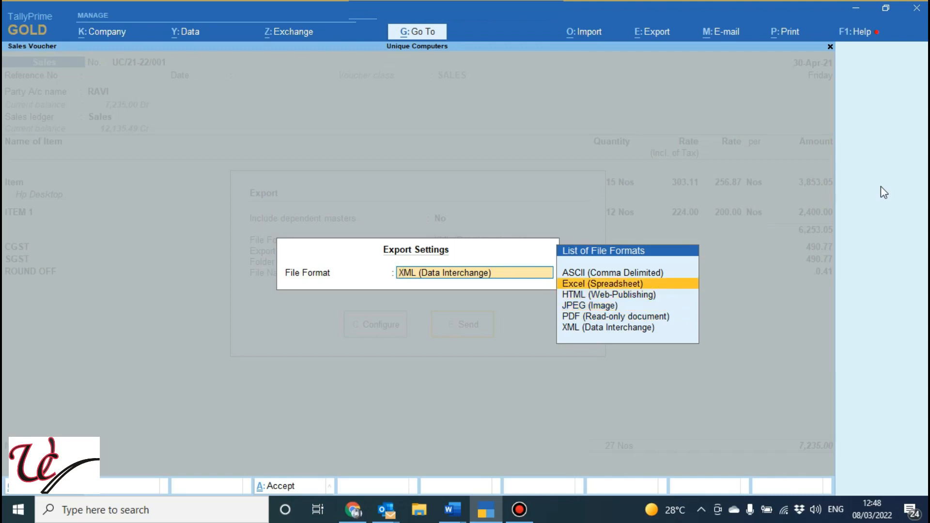
{"action": "key", "text": "Down"}
{"action": "key", "text": "Down"}
{"action": "key", "text": "Down"}
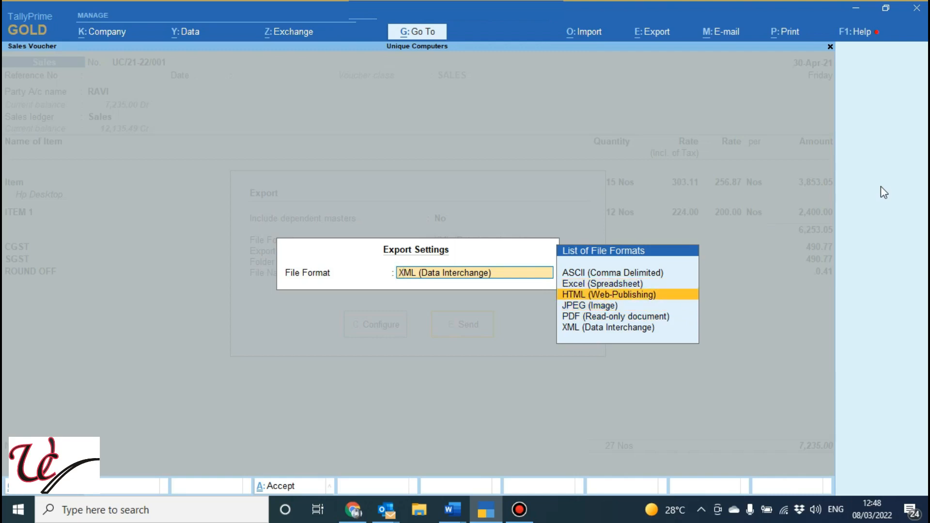
{"action": "key", "text": "Return"}
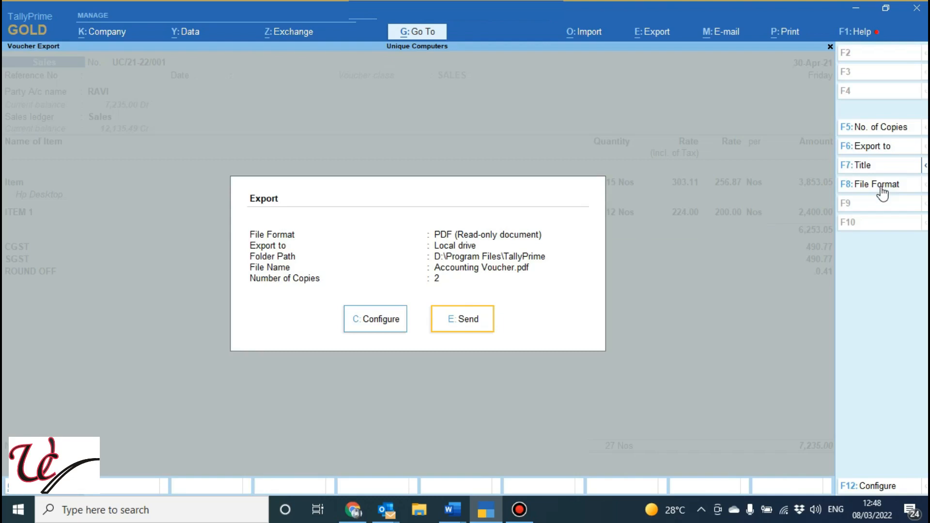
{"action": "left_click", "coordinate": [460, 321]}
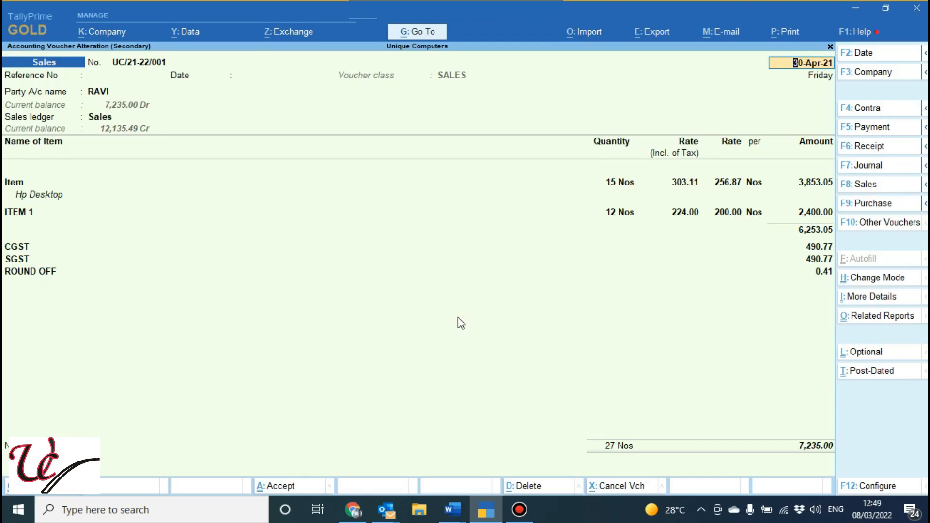
Reopen the current voucher's export screen to check the export folder path, and minimize the program window
{"action": "left_click", "coordinate": [665, 32]}
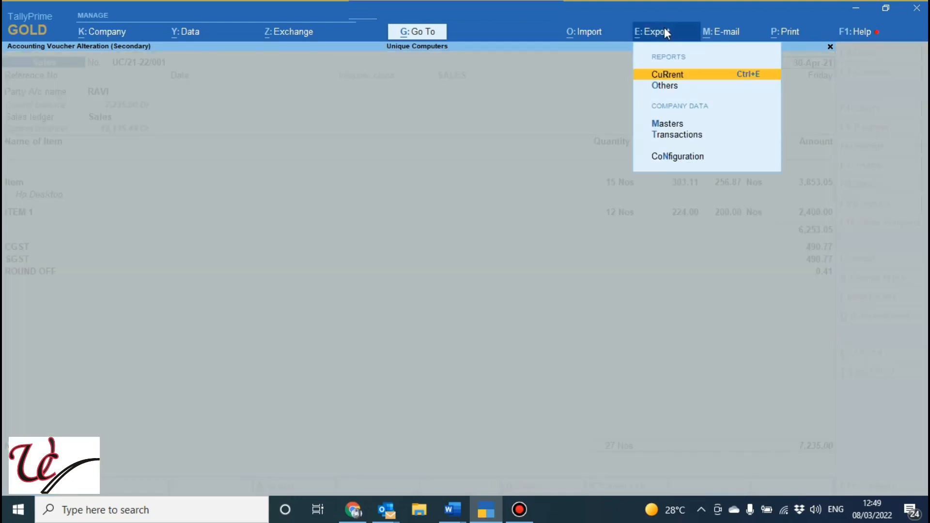
{"action": "key", "text": "Return"}
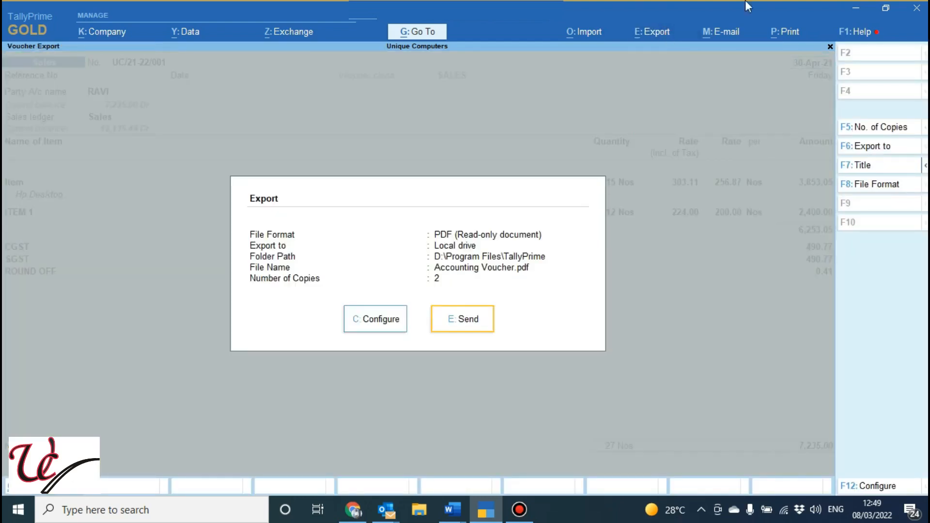
{"action": "left_click", "coordinate": [855, 9]}
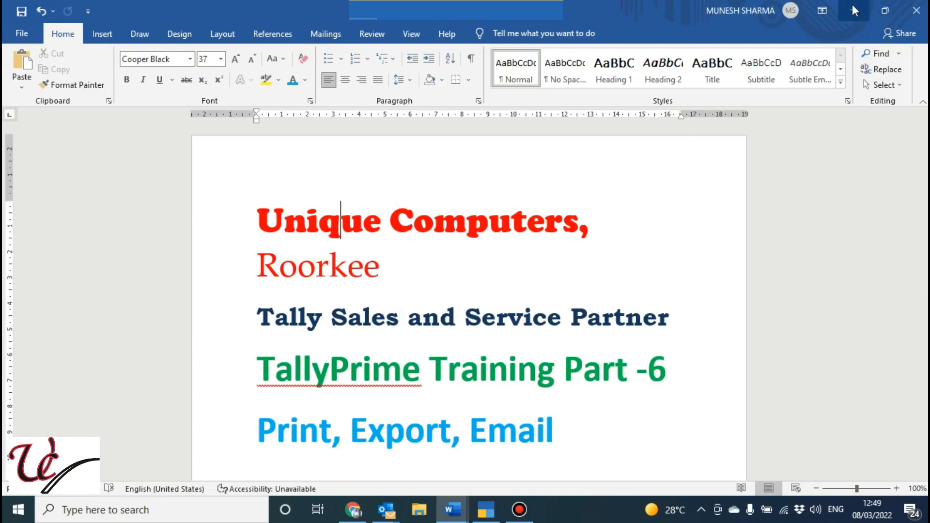
Switch to File Explorer and open the folder D:\Program Files\TallyPrime
{"action": "left_click", "coordinate": [419, 516]}
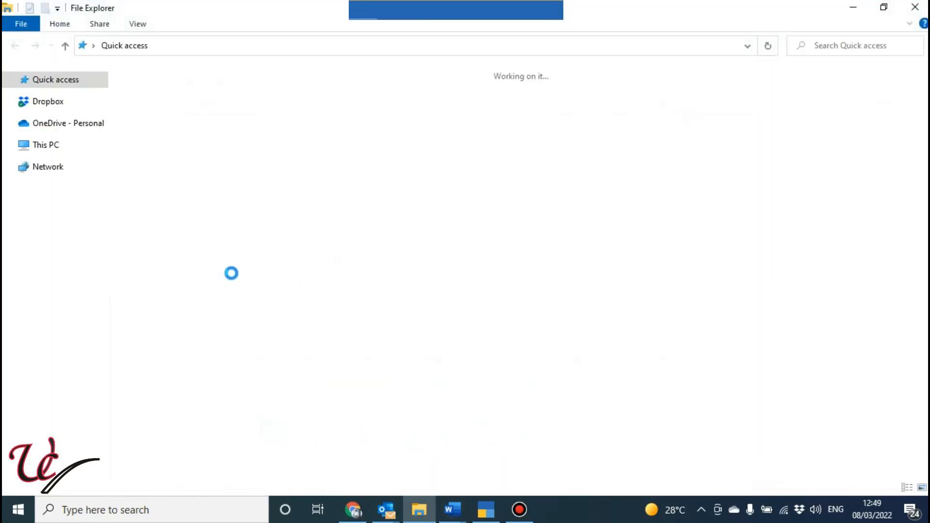
{"action": "left_click", "coordinate": [60, 291]}
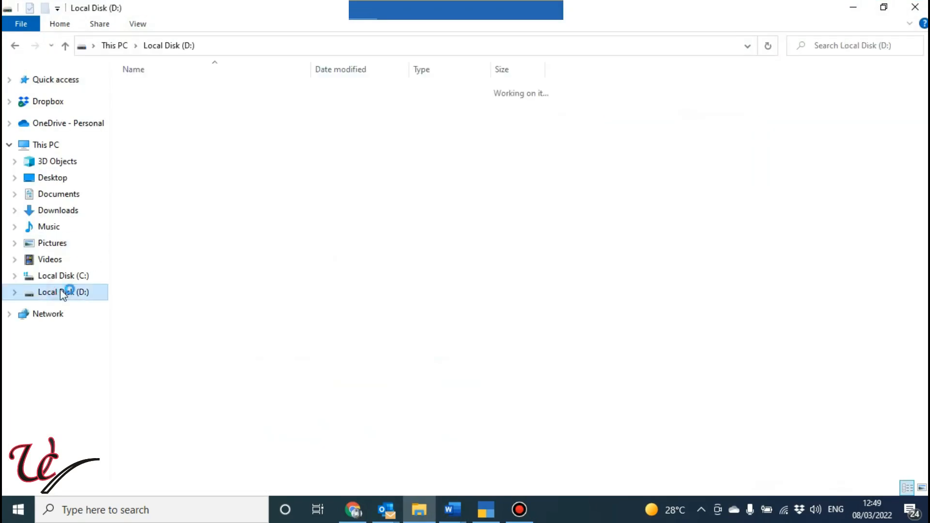
{"action": "left_click", "coordinate": [223, 266]}
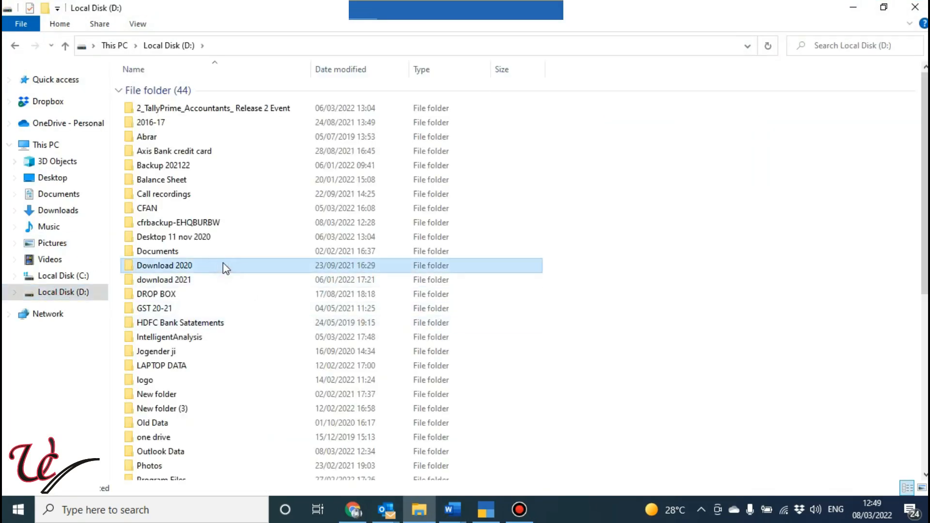
{"action": "key", "text": "p"}
{"action": "key", "text": "p"}
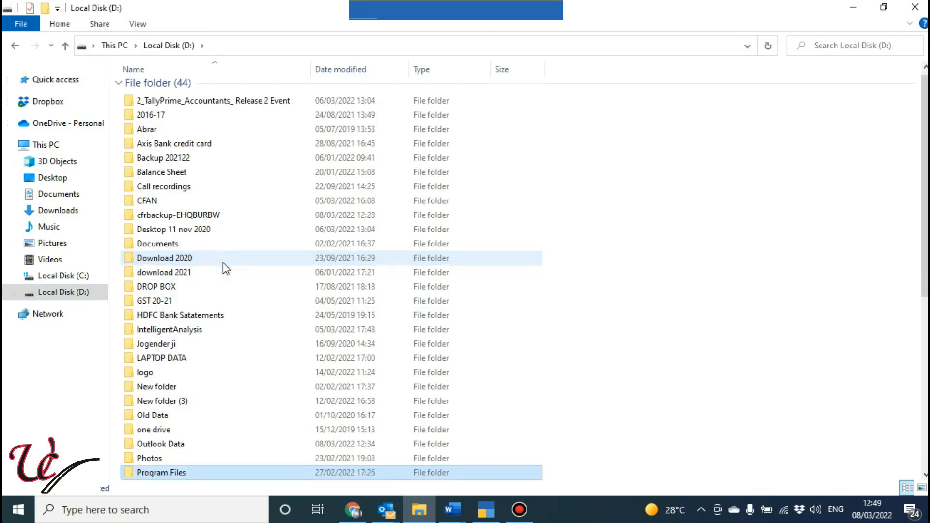
{"action": "key", "text": "Return"}
{"action": "key", "text": "t"}
{"action": "key", "text": "Return"}
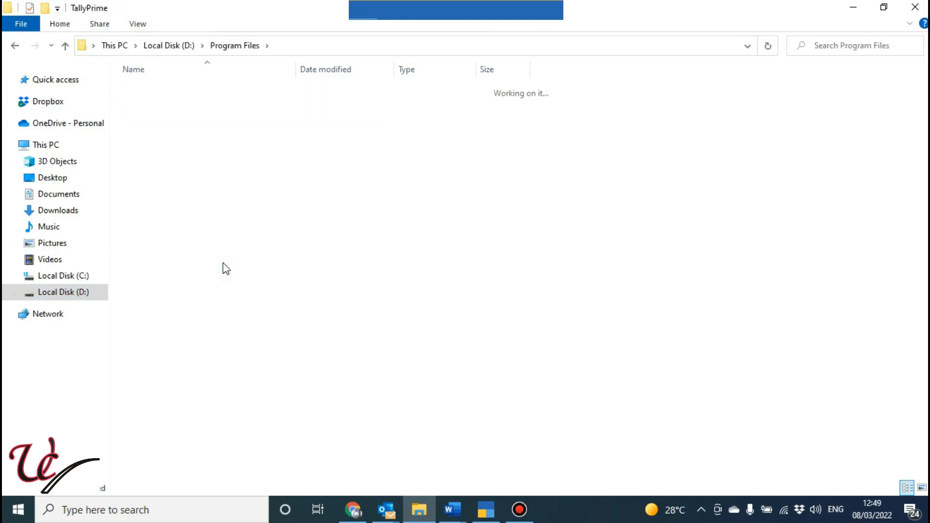
Find the exported Accounting Voucher PDF in the TallyPrime folder and open it
{"action": "key", "text": "l"}
{"action": "key", "text": "a"}
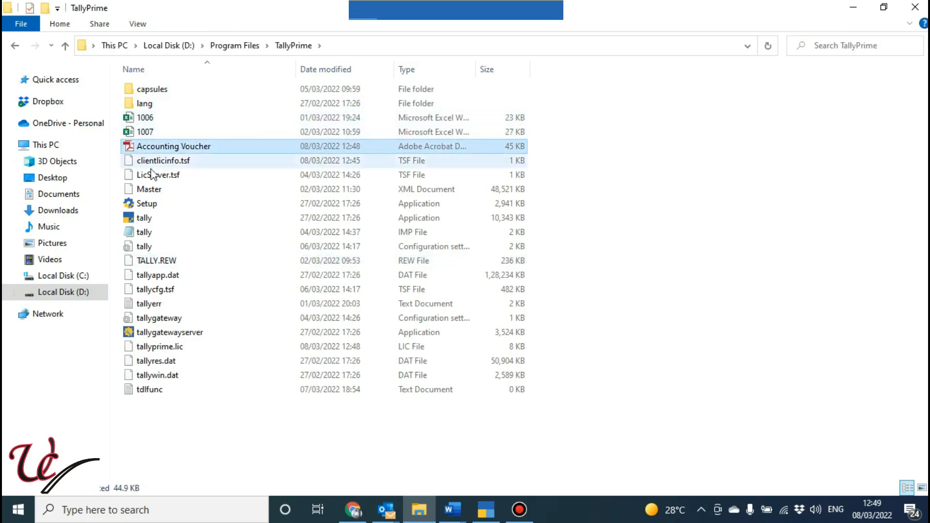
{"action": "left_click", "coordinate": [141, 146]}
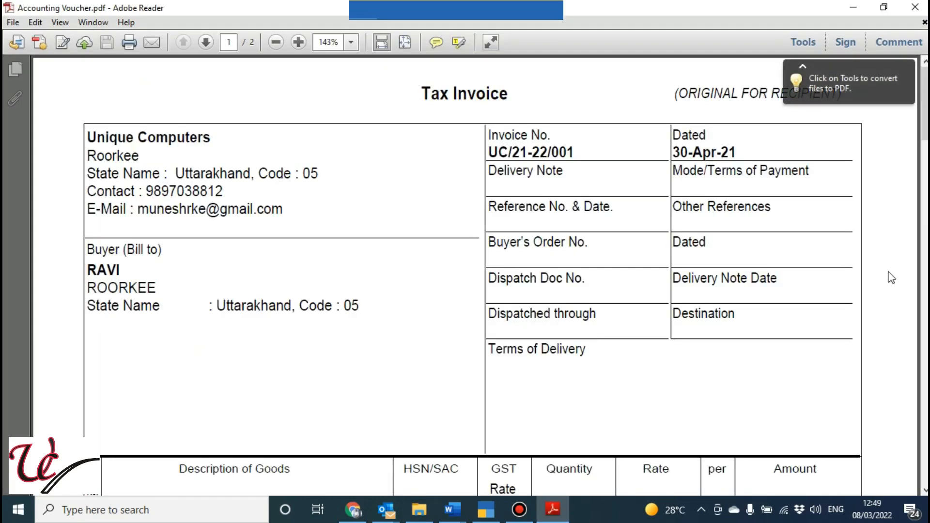
Look through both pages of the exported Tax Invoice PDF, comparing the original and duplicate copies
{"action": "left_click_drag", "start_coordinate": [923, 143], "coordinate": [924, 469]}
{"action": "scroll", "coordinate": [465, 277], "scroll_direction": "up", "scroll_amount": 15}
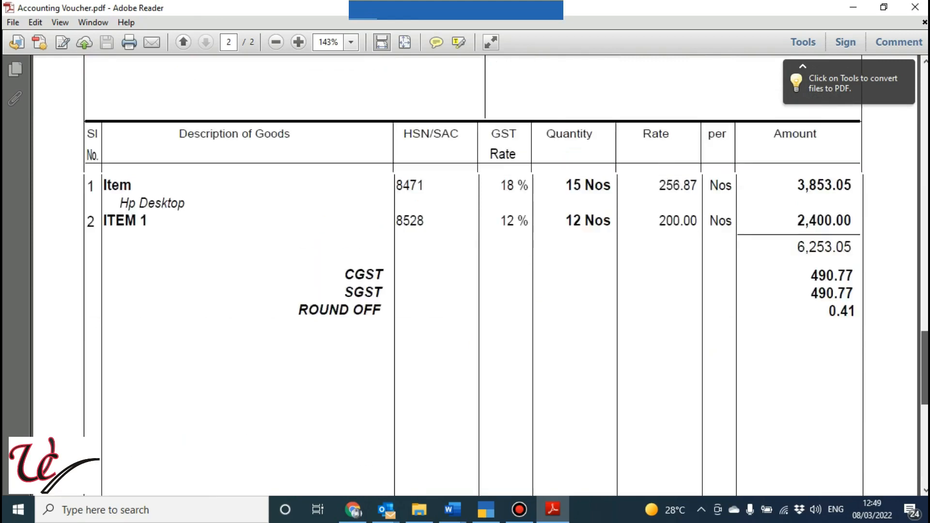
{"action": "scroll", "coordinate": [465, 276], "scroll_direction": "down", "scroll_amount": 6}
{"action": "scroll", "coordinate": [466, 276], "scroll_direction": "up", "scroll_amount": 5}
{"action": "scroll", "coordinate": [465, 277], "scroll_direction": "up", "scroll_amount": 3}
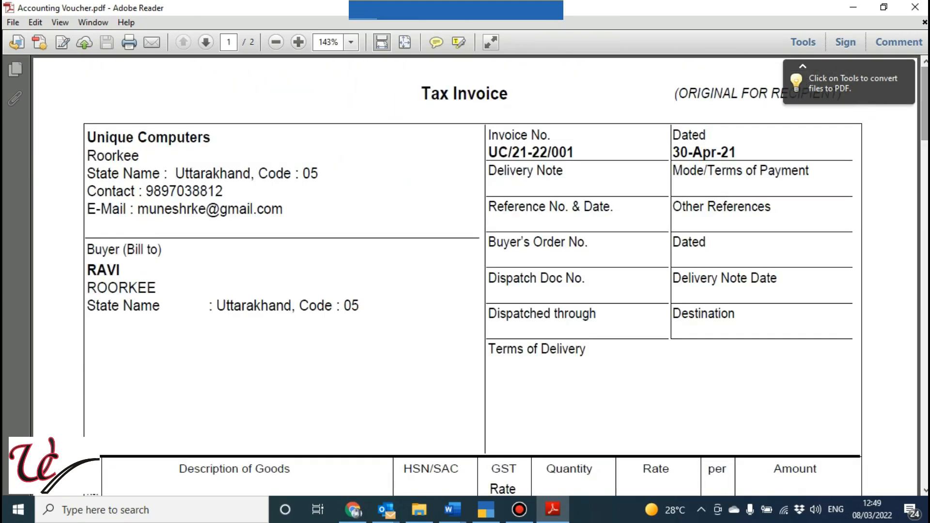
{"action": "left_click", "coordinate": [206, 43]}
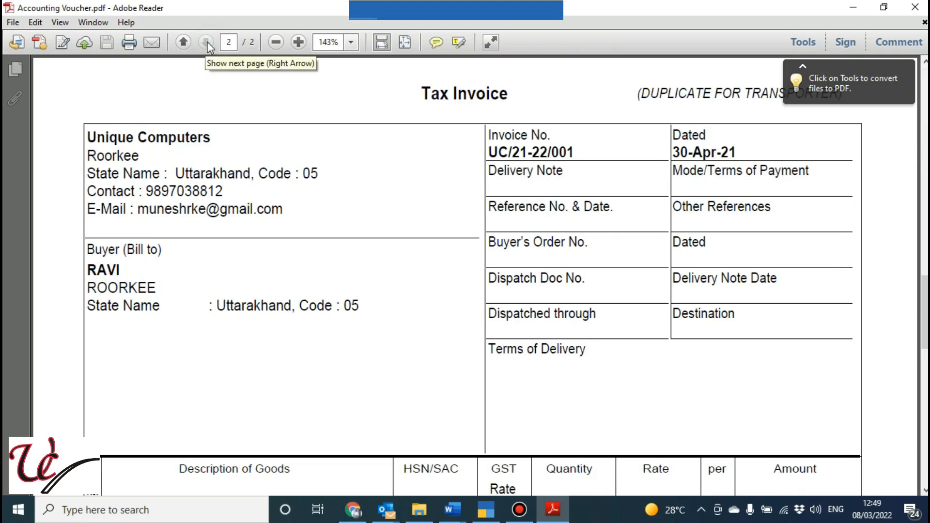
Close the PDF and the TallyPrime folder, switch back to TallyPrime, and leave the export screen for the sales voucher
{"action": "left_click", "coordinate": [915, 8]}
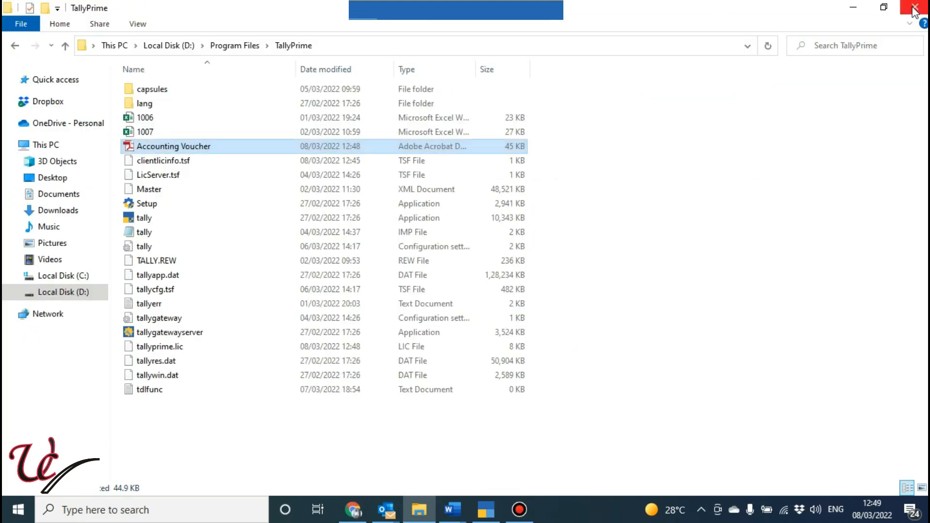
{"action": "left_click", "coordinate": [915, 8]}
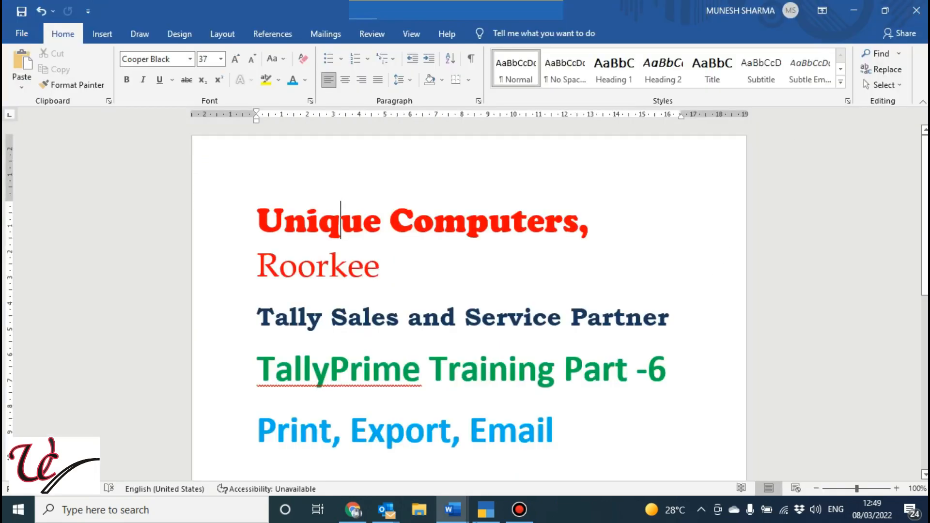
{"action": "left_click", "coordinate": [489, 517]}
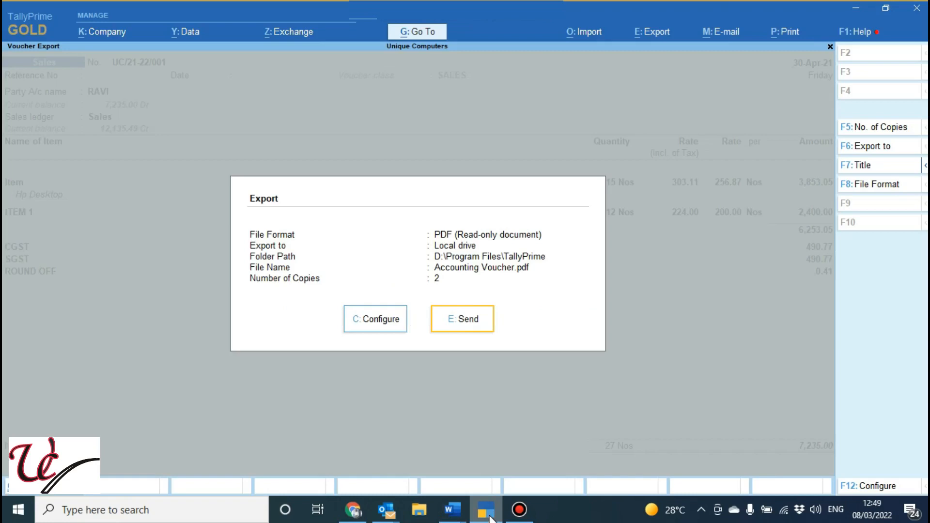
{"action": "key", "text": "Escape"}
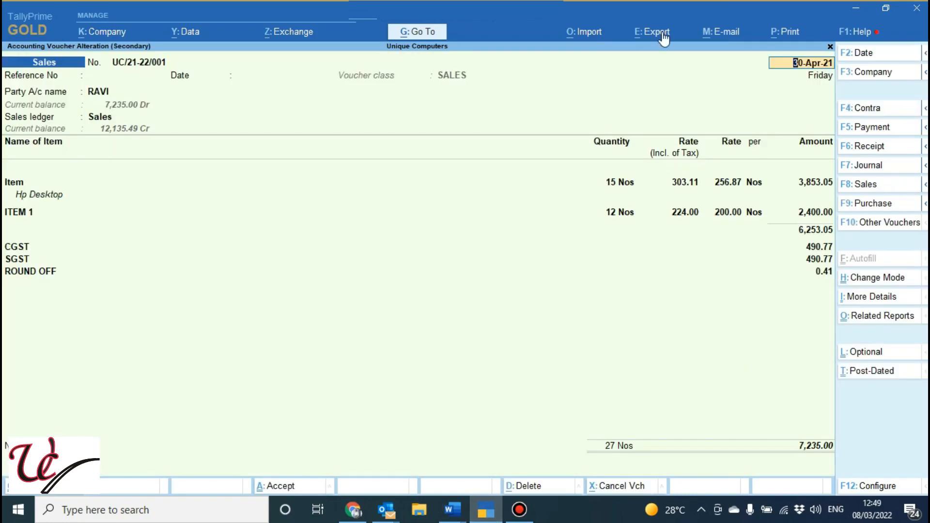
From the current voucher's e-mail screen, create a sender profile with the sender's e-mail address, accept it, and return to the voucher
{"action": "left_click", "coordinate": [720, 42]}
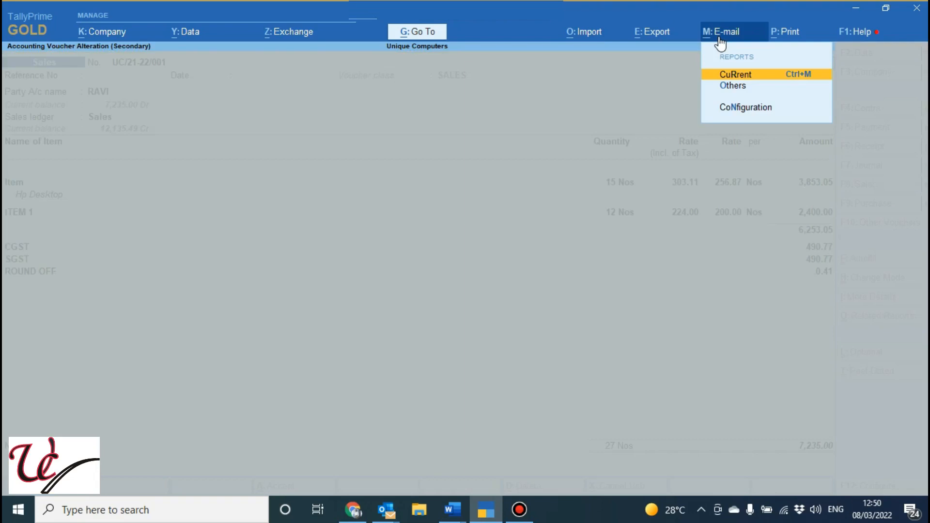
{"action": "key", "text": "Return"}
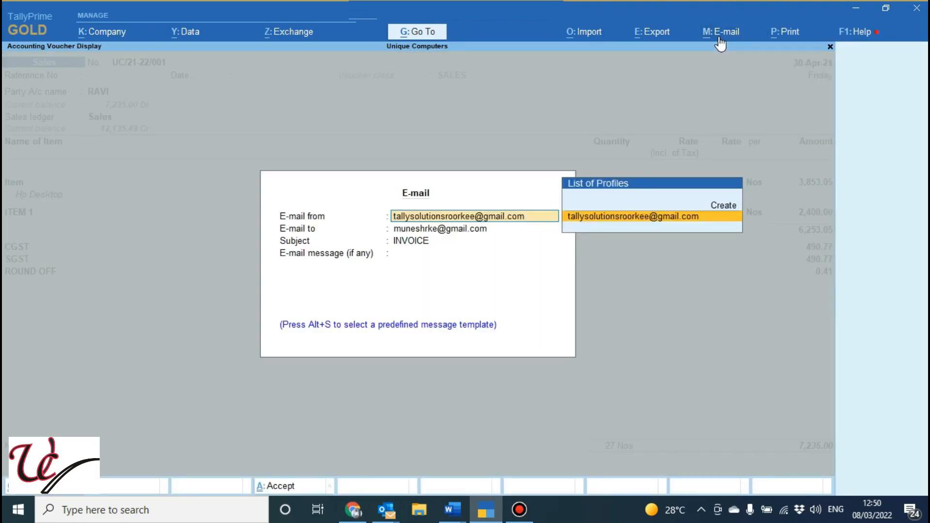
{"action": "key", "text": "Up"}
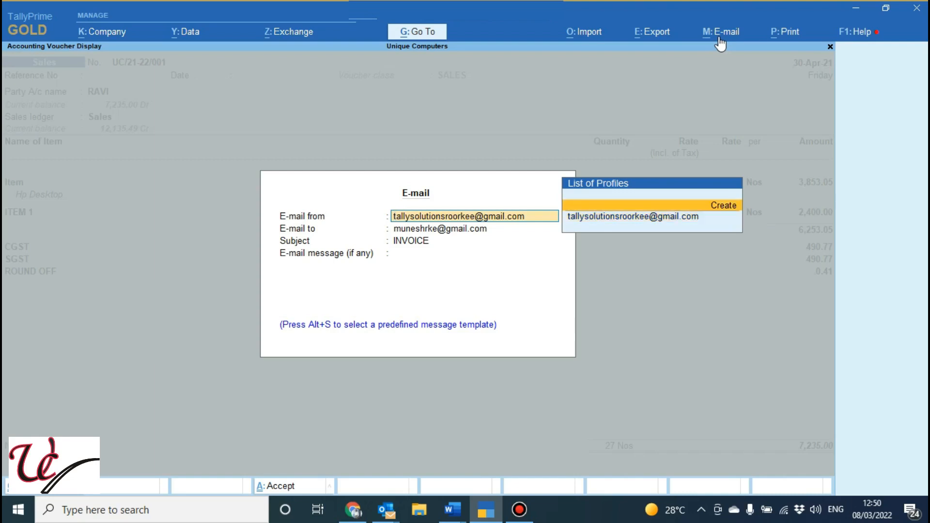
{"action": "key", "text": "Return"}
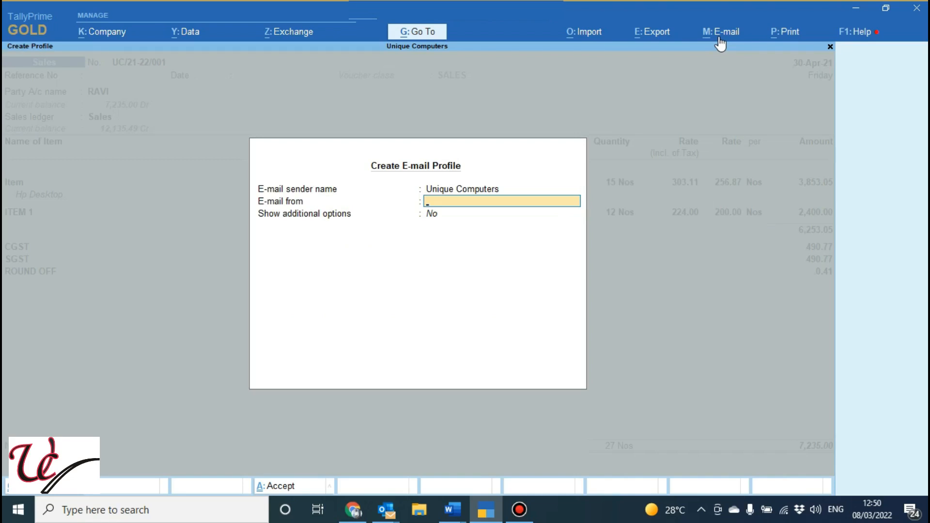
{"action": "key", "text": "Return"}
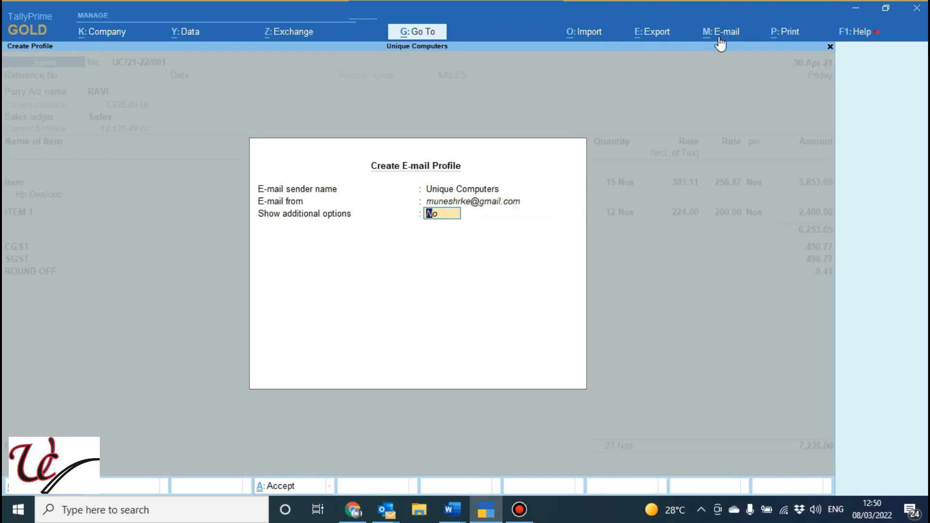
{"action": "key", "text": "ctrl+a"}
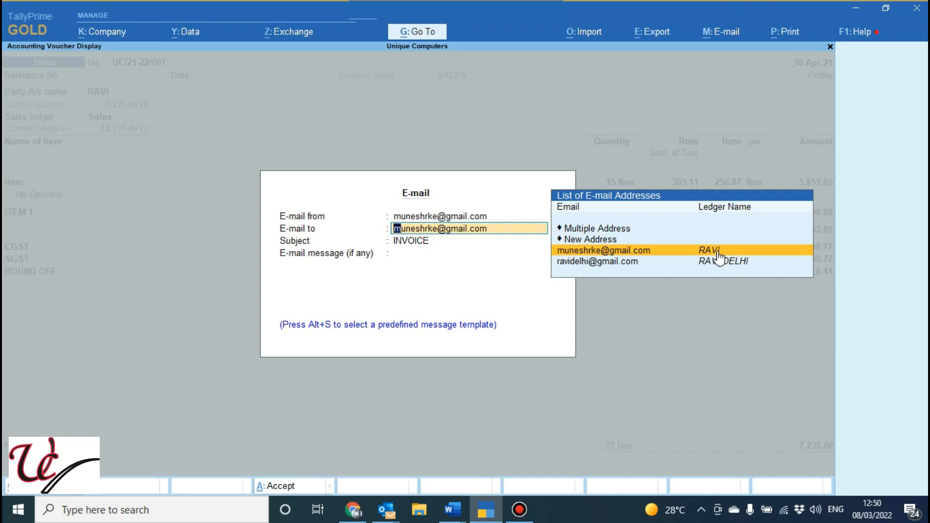
{"action": "key", "text": "Escape"}
{"action": "key", "text": "Escape"}
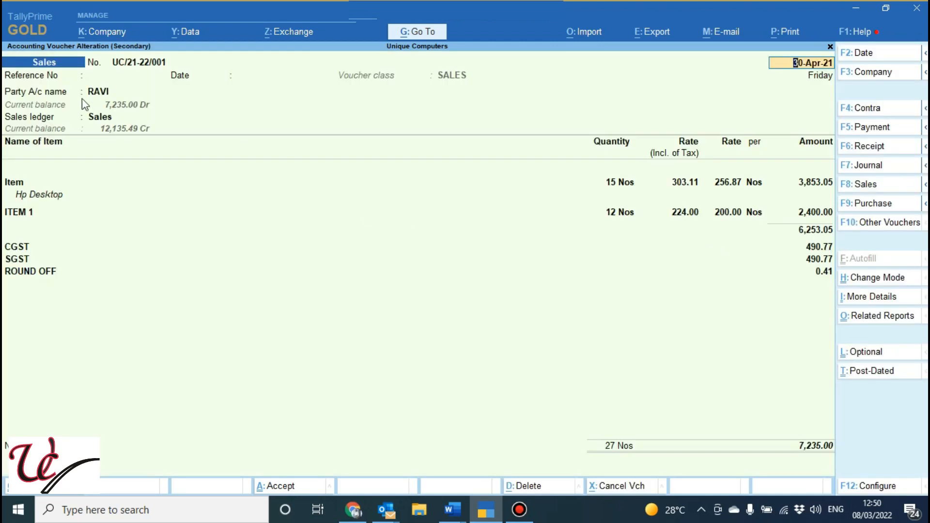
Open the voucher's party ledger for alteration and check the Provide Contact Details option in the ledger configuration
{"action": "left_click", "coordinate": [93, 97]}
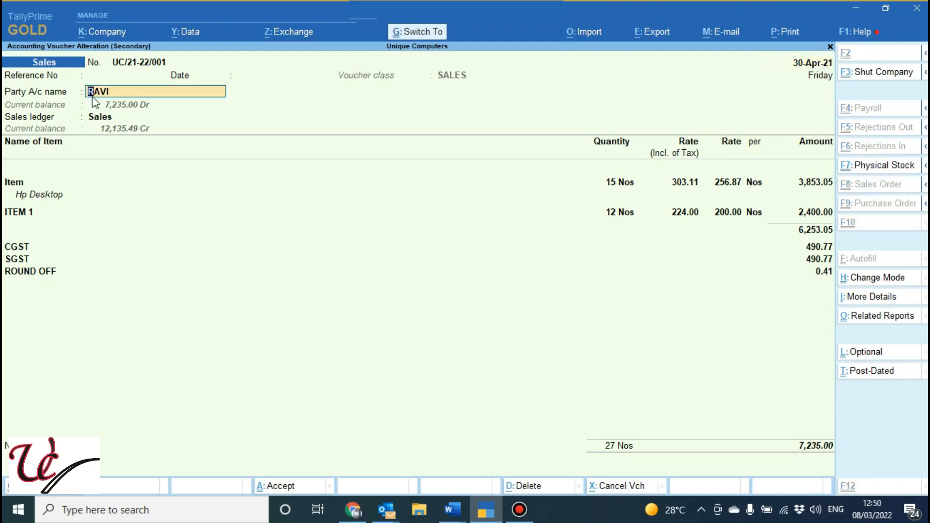
{"action": "key", "text": "ctrl+Return"}
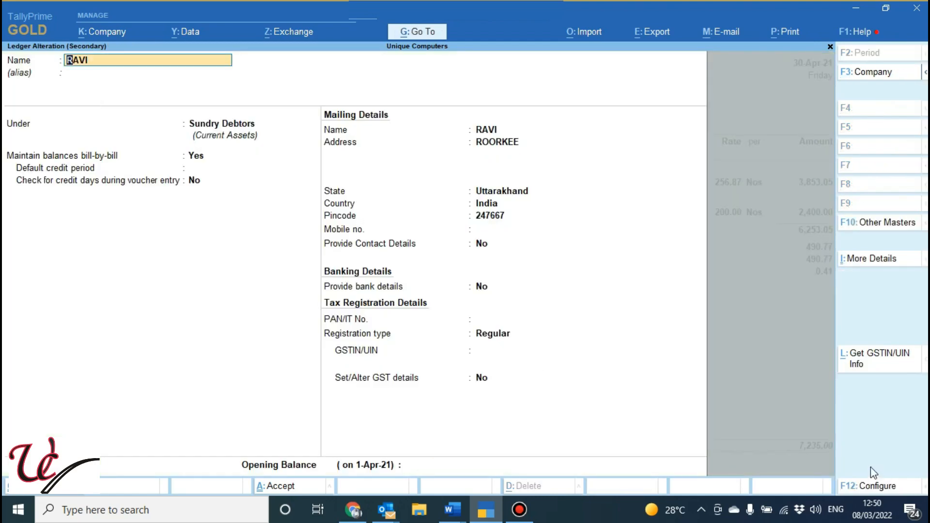
{"action": "left_click", "coordinate": [881, 487]}
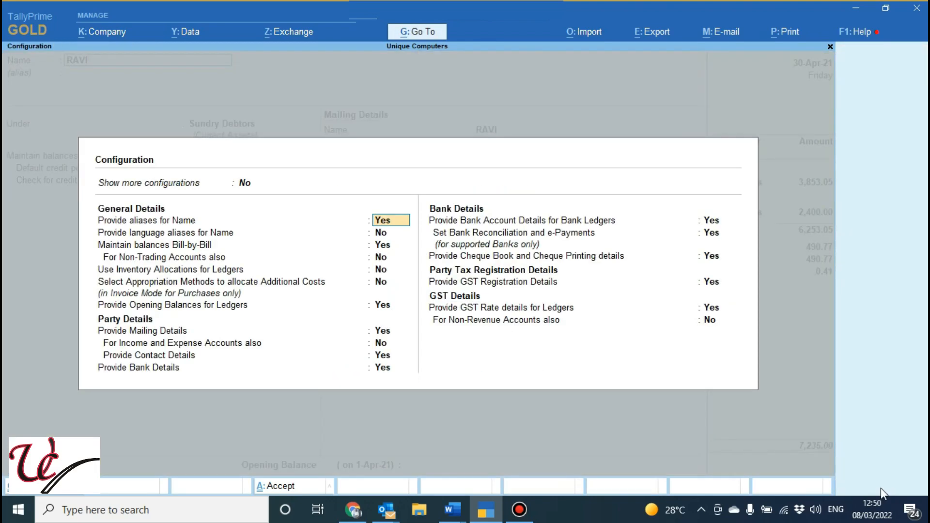
{"action": "key", "text": "Down"}
{"action": "key", "text": "Down"}
{"action": "key", "text": "Down"}
{"action": "key", "text": "Down"}
{"action": "key", "text": "Down"}
{"action": "key", "text": "Down"}
{"action": "key", "text": "Down"}
{"action": "key", "text": "Down"}
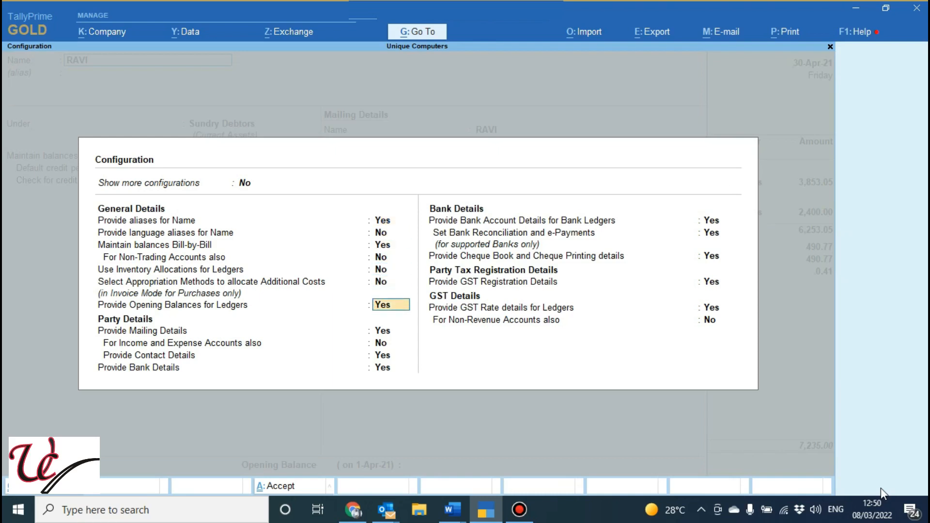
{"action": "key", "text": "Down"}
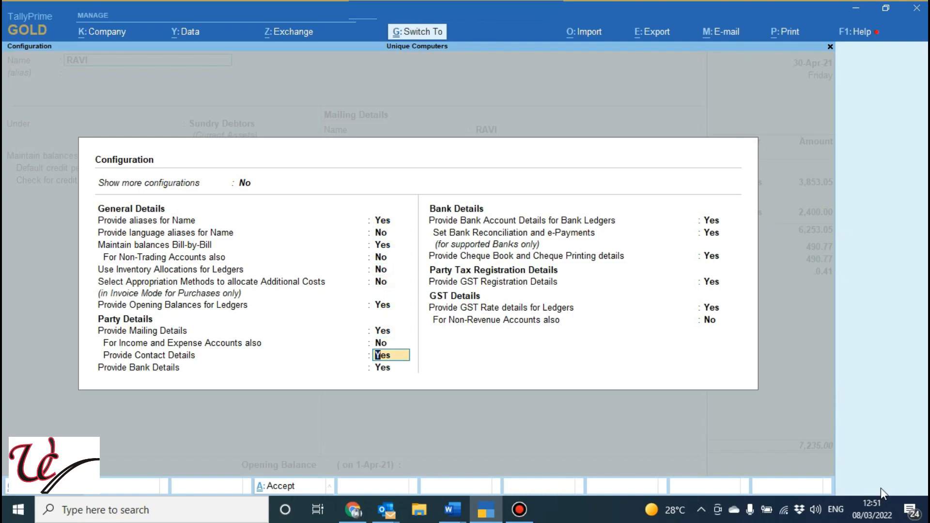
{"action": "key", "text": "n"}
{"action": "key", "text": "ctrl+a"}
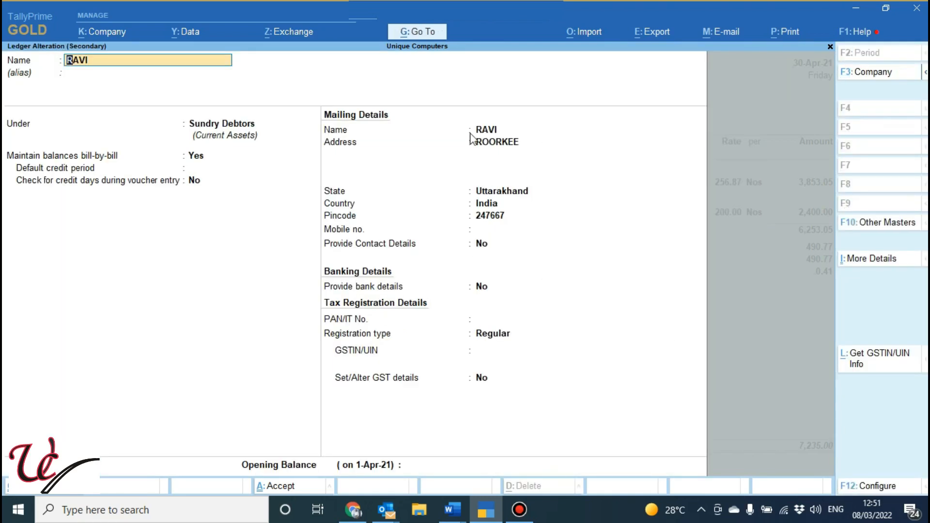
Set Provide Contact Details to Yes in the party ledger and replace the contact's e-mail address
{"action": "left_click", "coordinate": [482, 246]}
{"action": "key", "text": "y"}
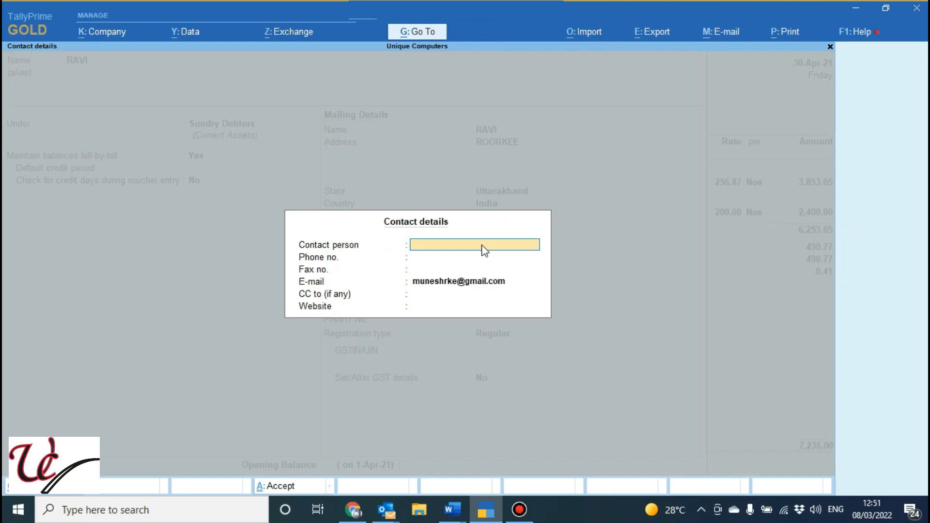
{"action": "key", "text": "Return"}
{"action": "key", "text": "Return"}
{"action": "key", "text": "Return"}
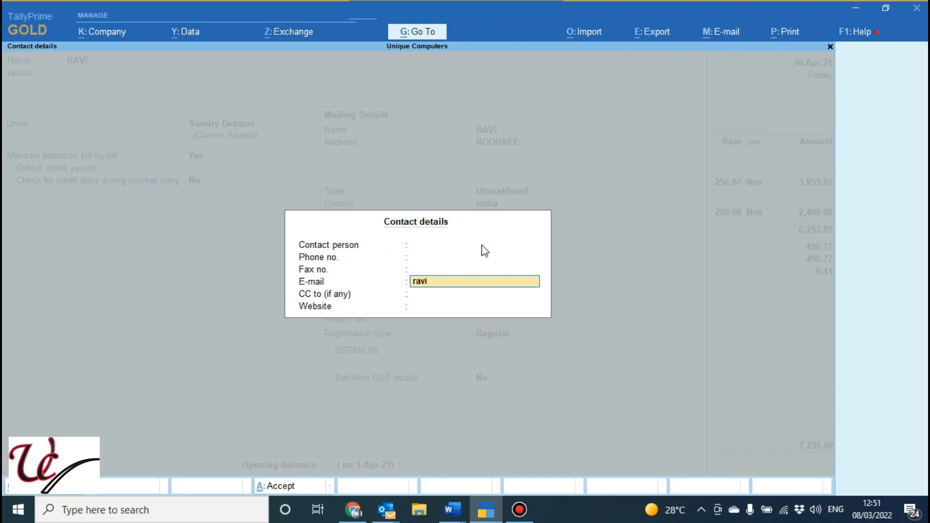
{"action": "key", "text": "ctrl+a"}
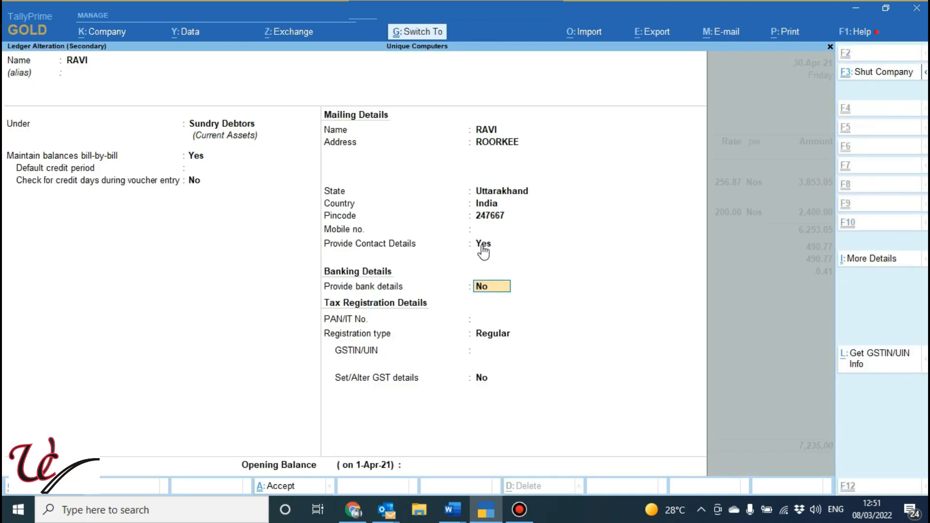
Save the altered party ledger and accept the voucher's party details
{"action": "key", "text": "ctrl+a"}
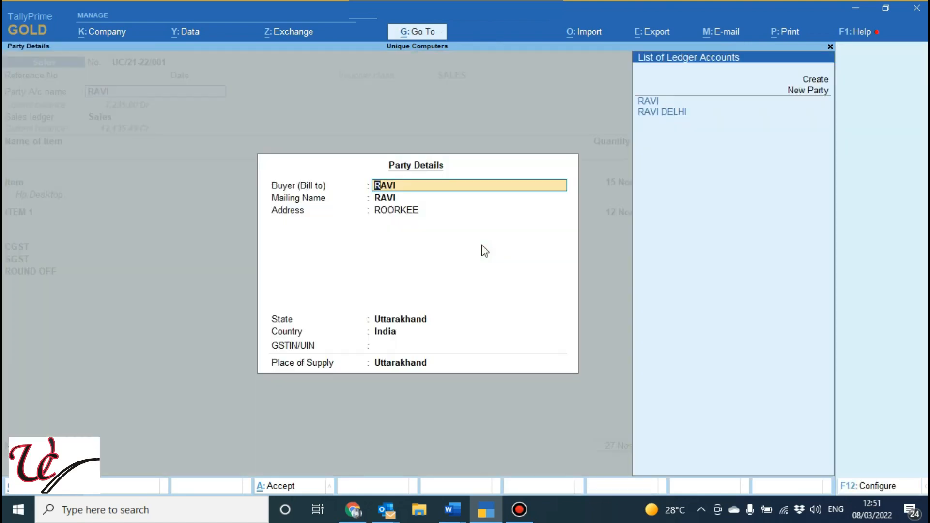
{"action": "key", "text": "ctrl"}
{"action": "key", "text": "ctrl+a"}
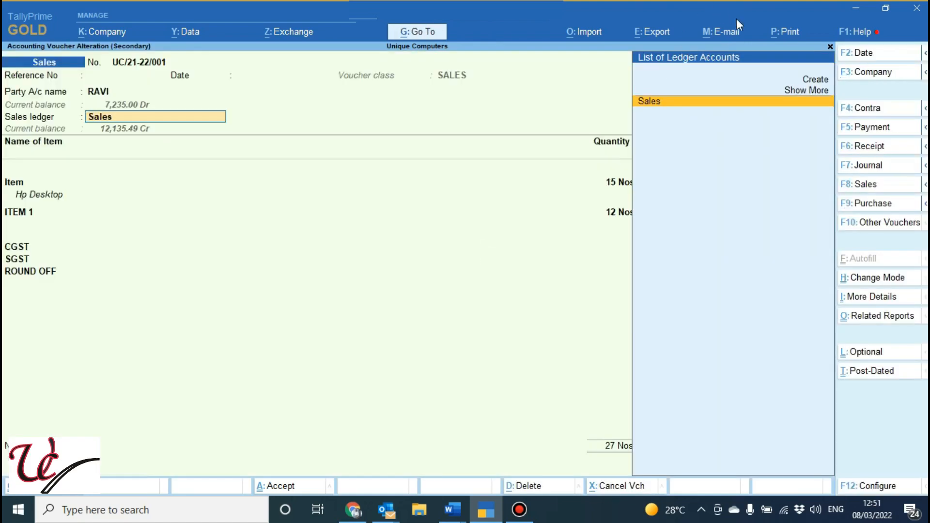
E-mail the current voucher from the new sender profile to the party's address with subject INVOICE and no message, attached as a PDF
{"action": "left_click", "coordinate": [723, 34]}
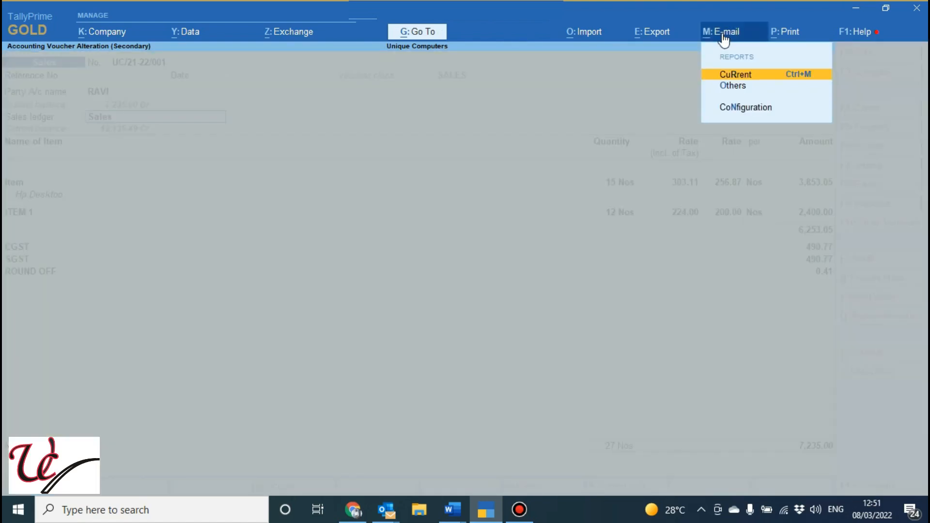
{"action": "key", "text": "Return"}
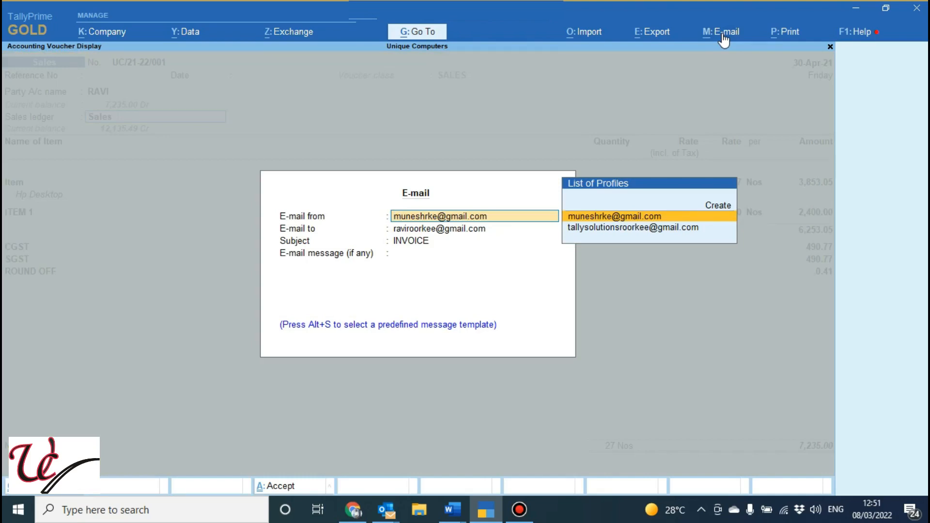
{"action": "key", "text": "Return"}
{"action": "key", "text": "Return"}
{"action": "key", "text": "Return"}
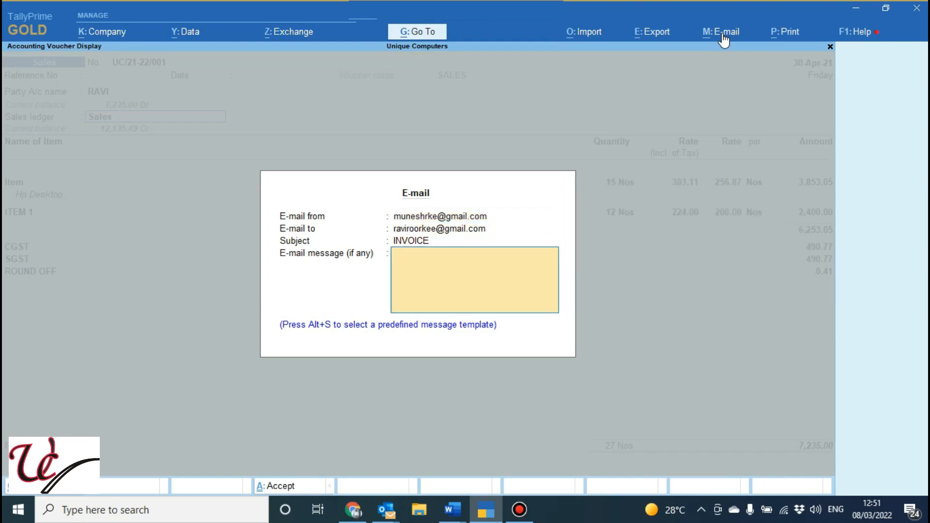
{"action": "key", "text": "Return"}
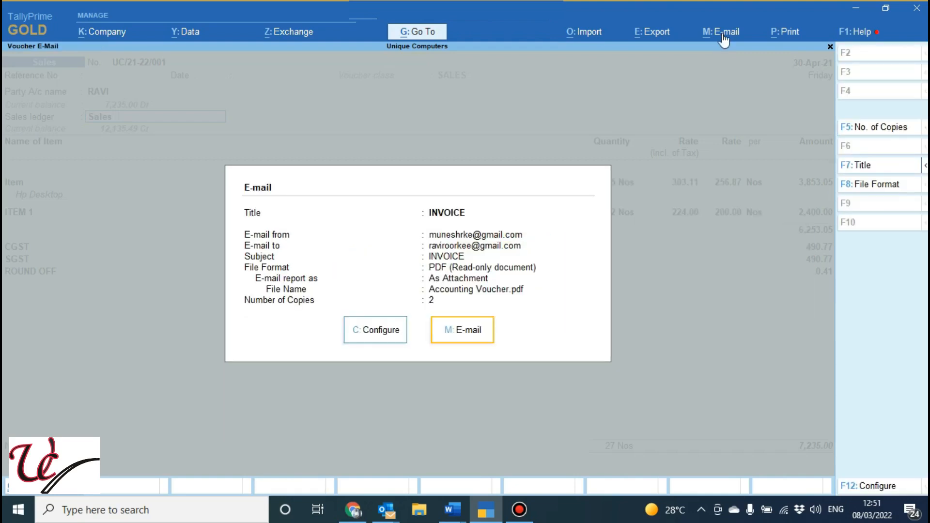
{"action": "key", "text": "Return"}
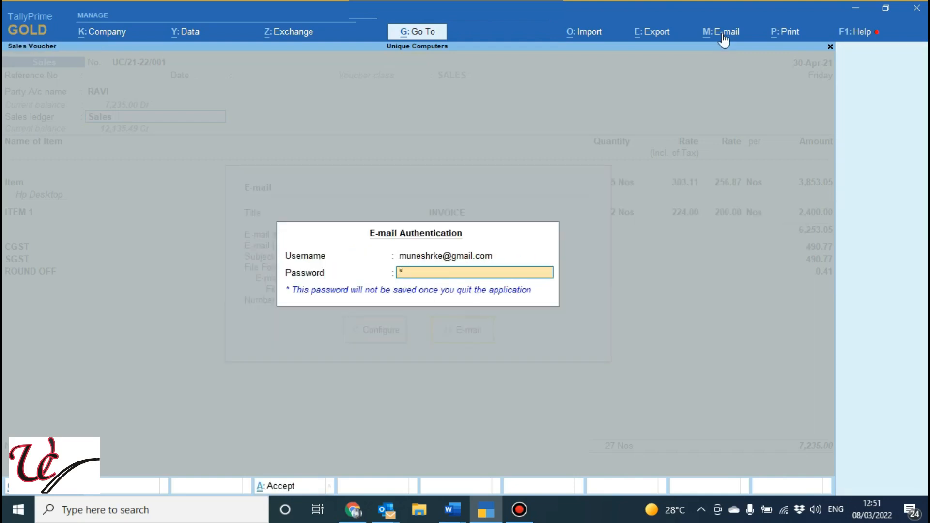